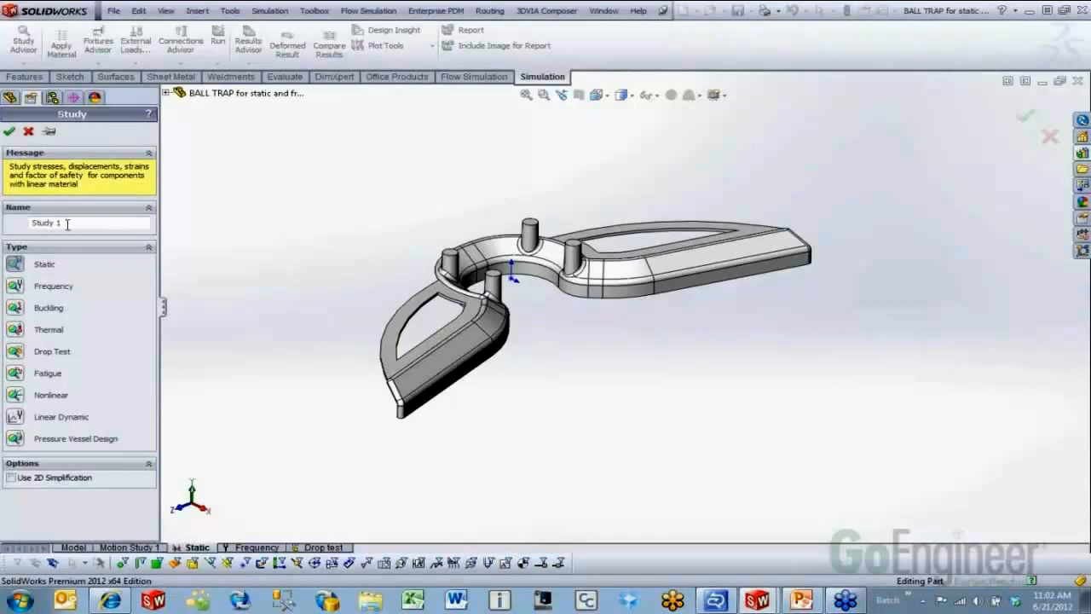
Create a Static study named "static stress"
{"action": "left_click_drag", "start_coordinate": [75, 222], "coordinate": [10, 220]}
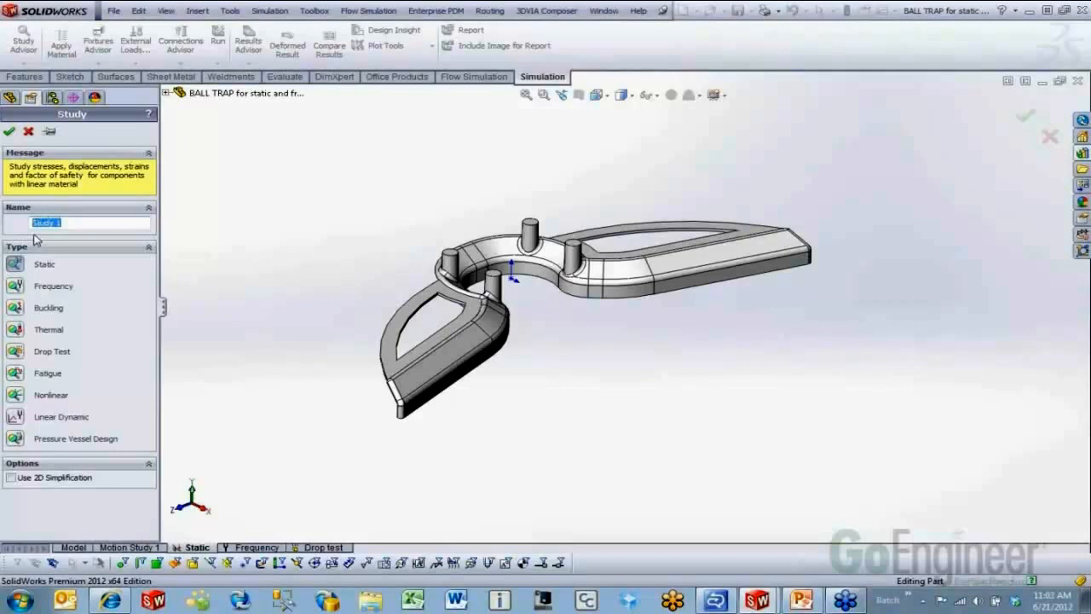
{"action": "type", "text": "stress"}
{"action": "key", "text": "BackSpace"}
{"action": "key", "text": "BackSpace"}
{"action": "key", "text": "BackSpace"}
{"action": "key", "text": "BackSpace"}
{"action": "type", "text": "atic stress"}
{"action": "left_click", "coordinate": [10, 131]}
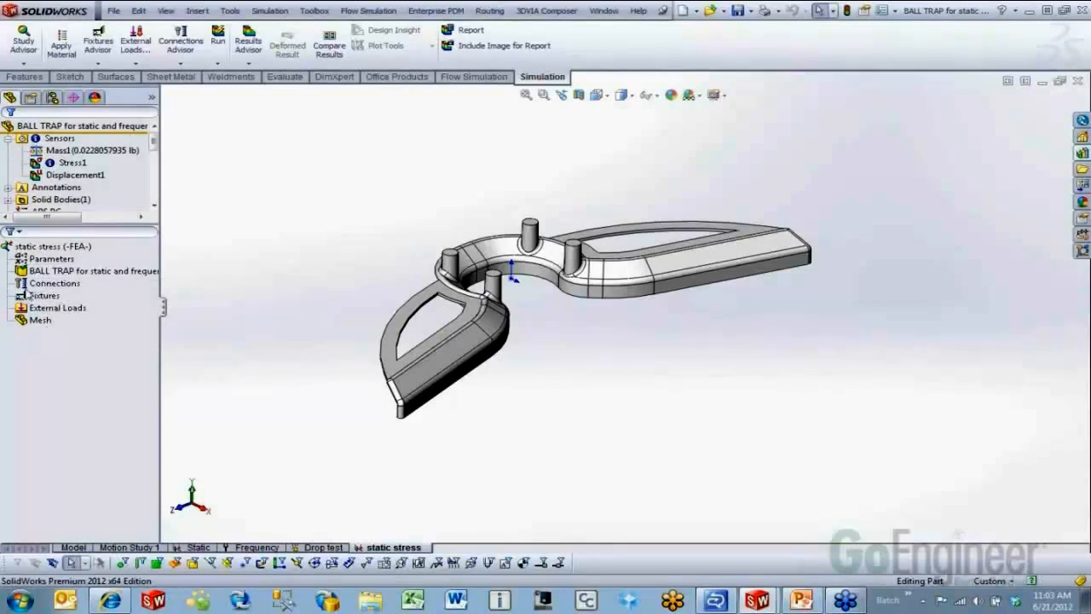
Review the new study's part, Connections, Fixtures, External Loads and Mesh entries, and widen the study tree to show full names
{"action": "left_click", "coordinate": [68, 273]}
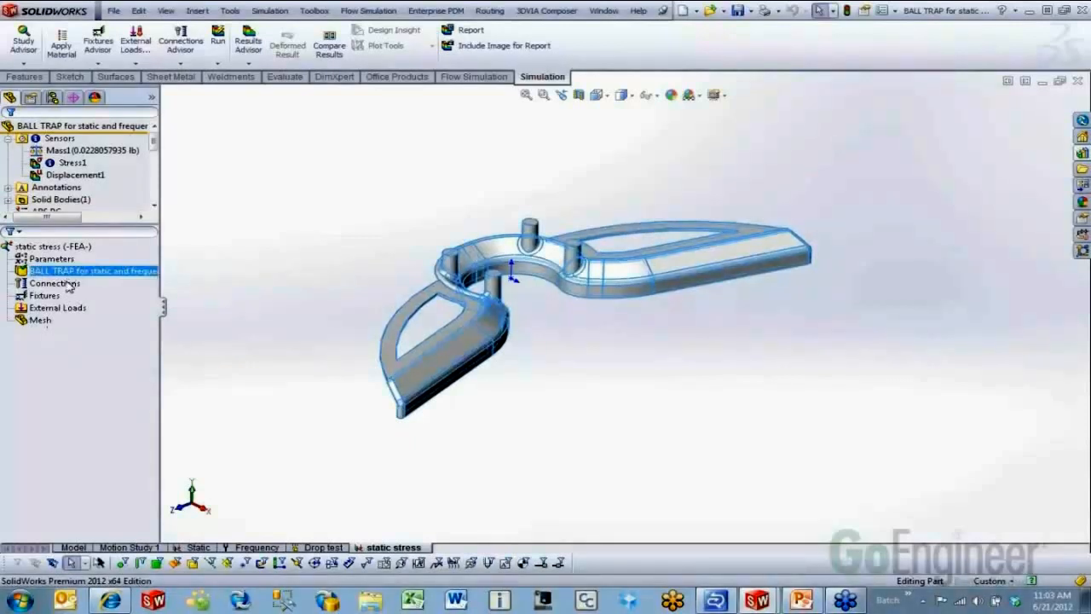
{"action": "left_click", "coordinate": [67, 282]}
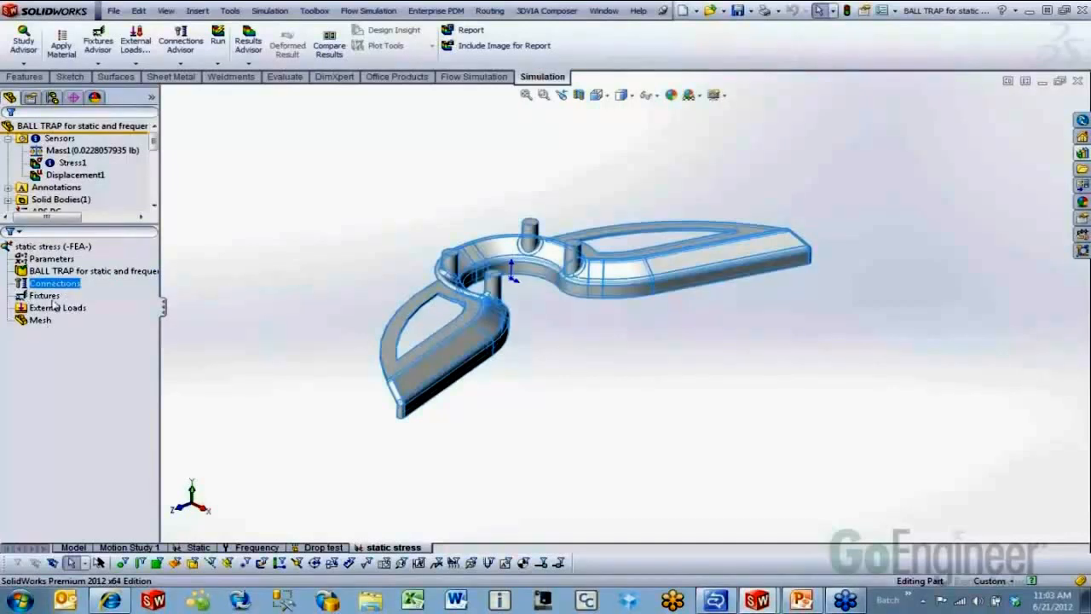
{"action": "left_click", "coordinate": [51, 298]}
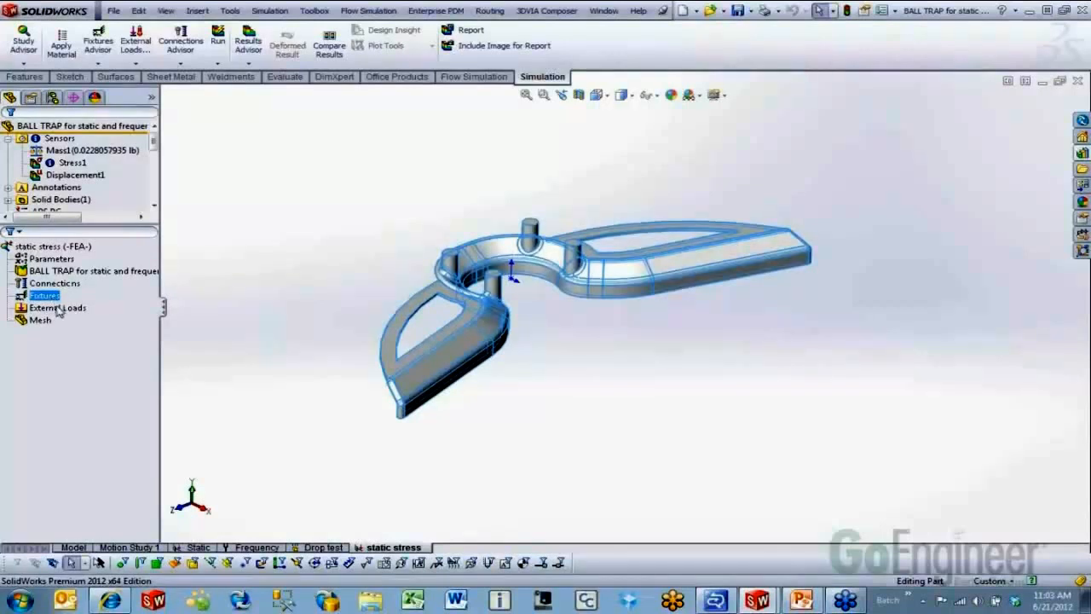
{"action": "left_click", "coordinate": [59, 312]}
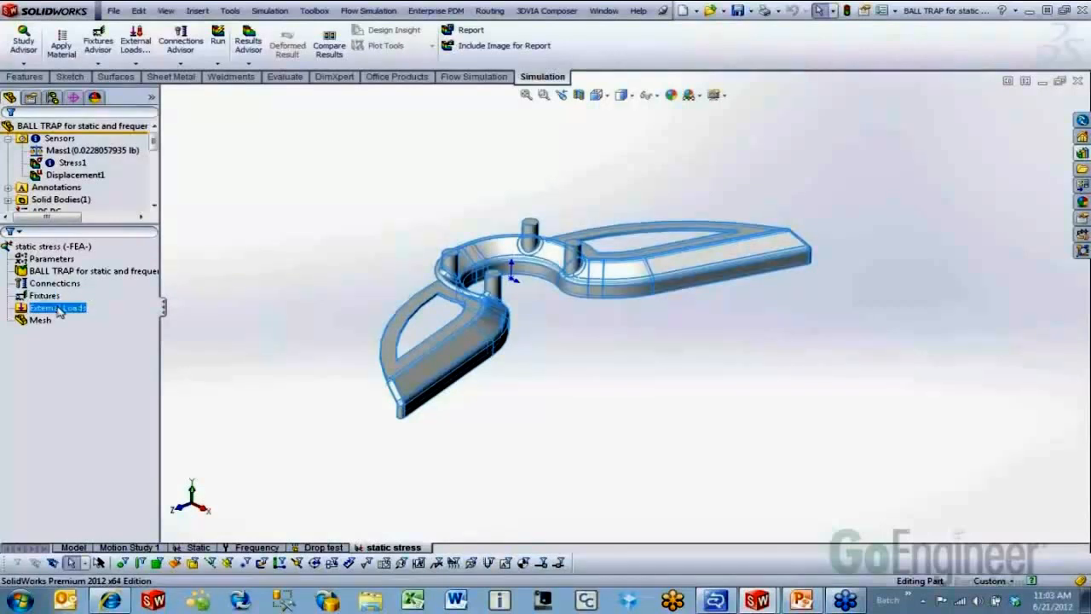
{"action": "left_click", "coordinate": [17, 321]}
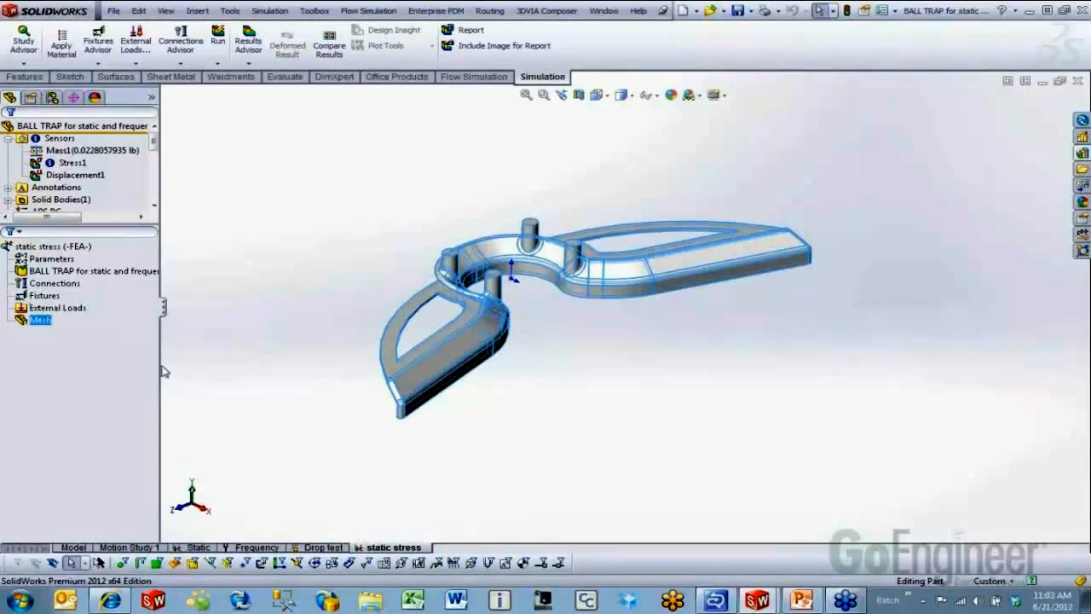
{"action": "left_click_drag", "start_coordinate": [164, 372], "coordinate": [247, 375]}
{"action": "left_click", "coordinate": [334, 241]}
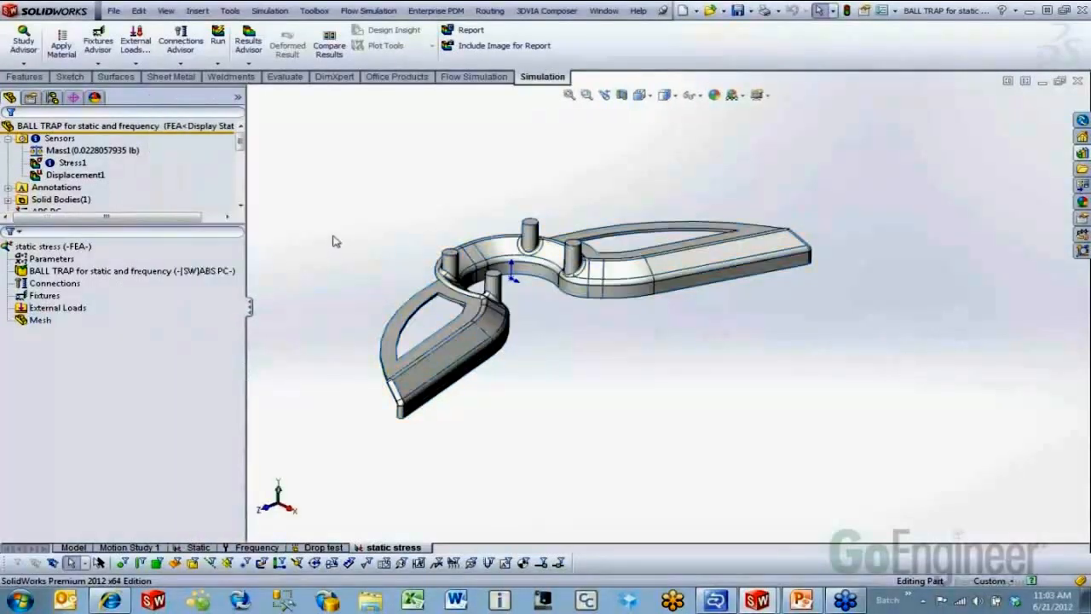
Assign the ABS material from the custom ABS library's Race to Production category to the ball trap part in the study
{"action": "left_click", "coordinate": [139, 273]}
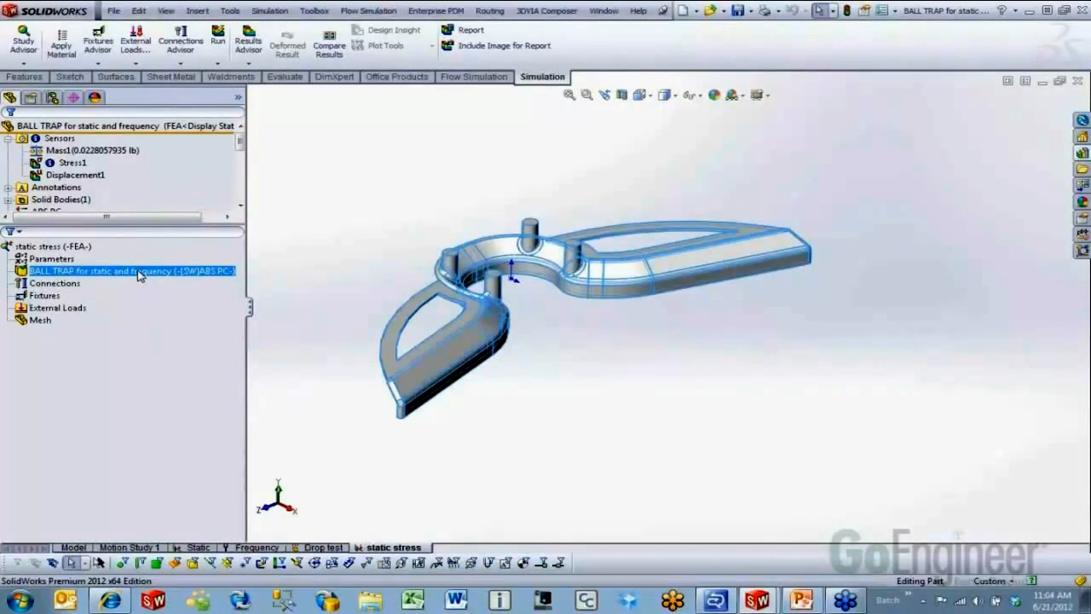
{"action": "left_click", "coordinate": [241, 206]}
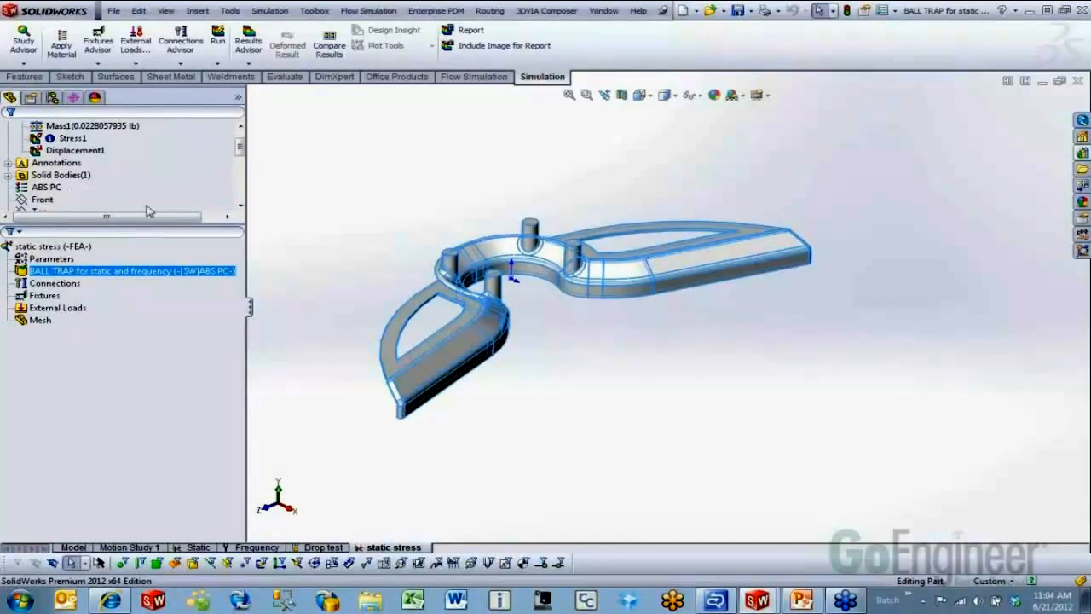
{"action": "right_click", "coordinate": [122, 273]}
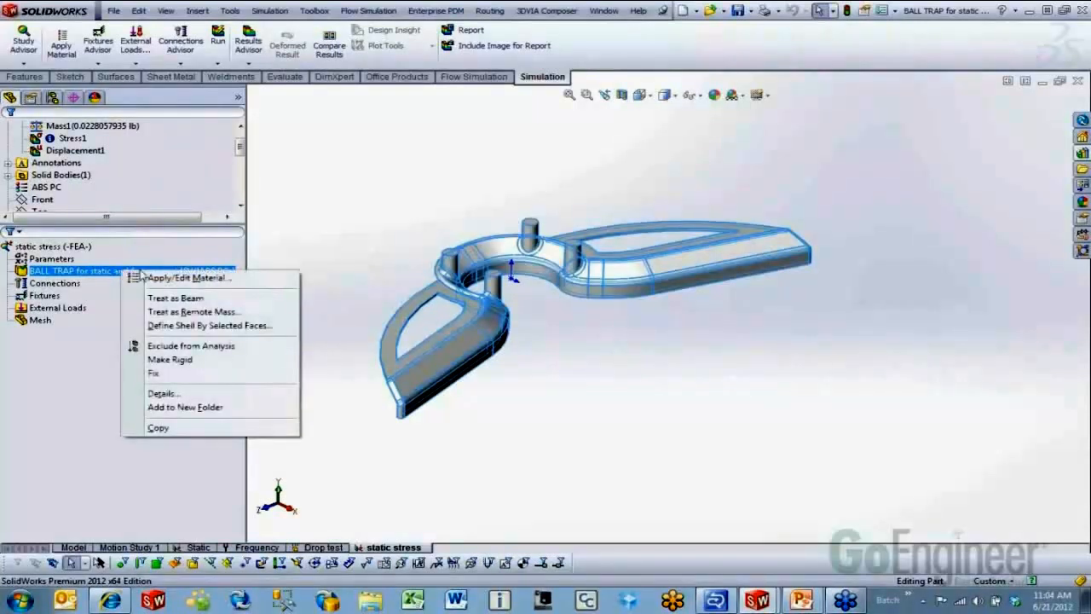
{"action": "left_click", "coordinate": [164, 280]}
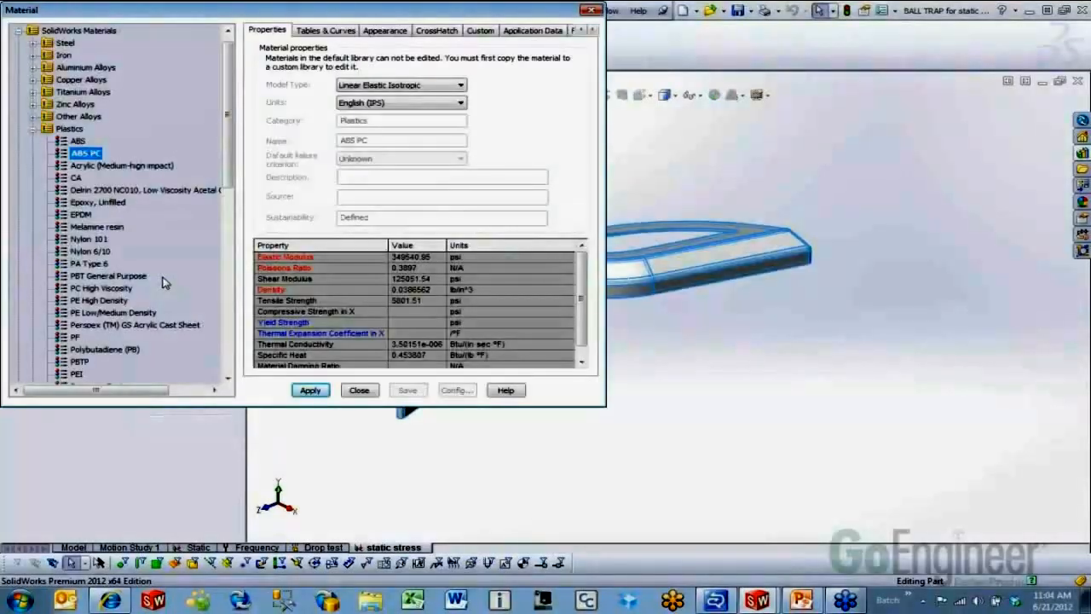
{"action": "left_click", "coordinate": [32, 129]}
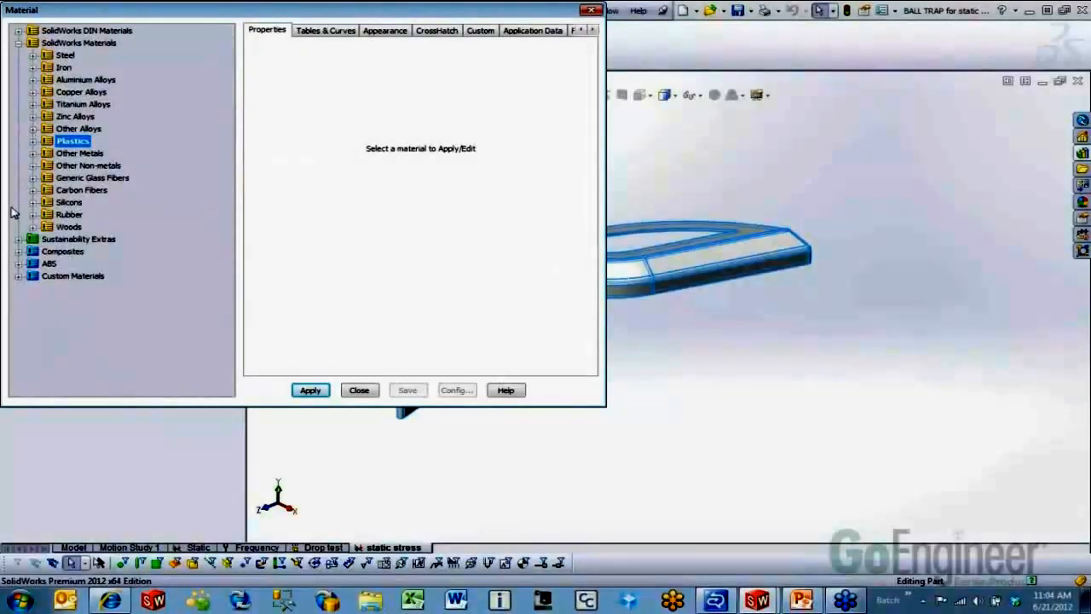
{"action": "left_click", "coordinate": [20, 263]}
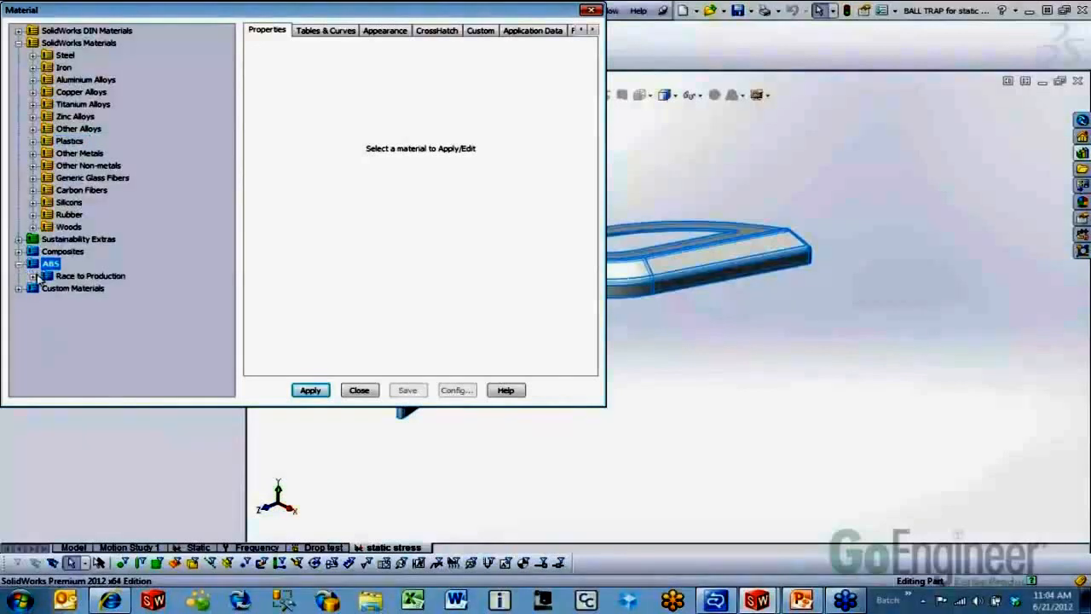
{"action": "left_click", "coordinate": [33, 276]}
{"action": "left_click", "coordinate": [79, 289]}
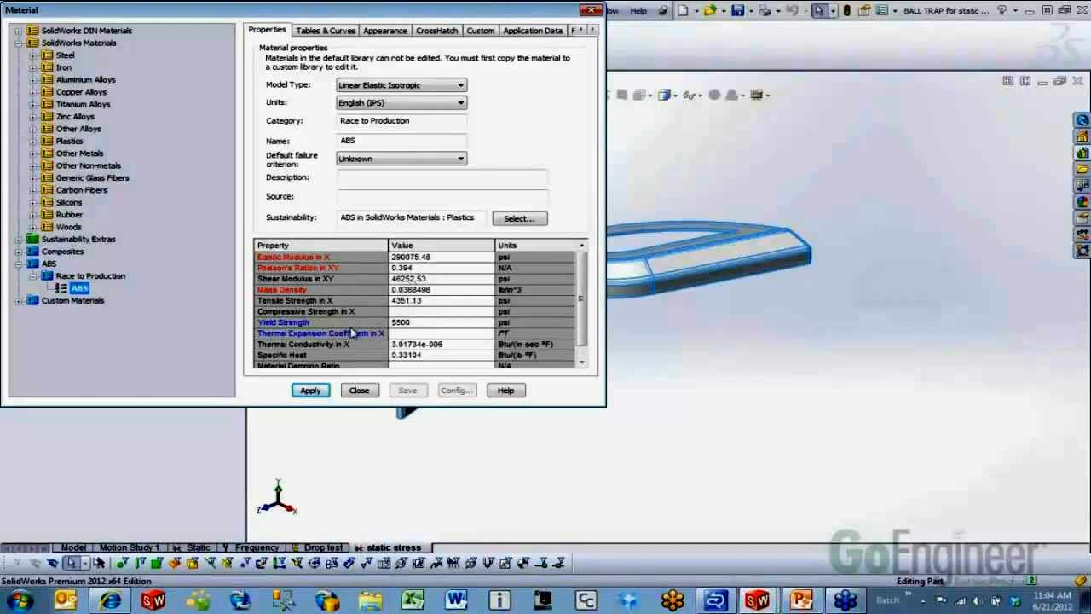
{"action": "left_click", "coordinate": [311, 393]}
{"action": "left_click", "coordinate": [357, 392]}
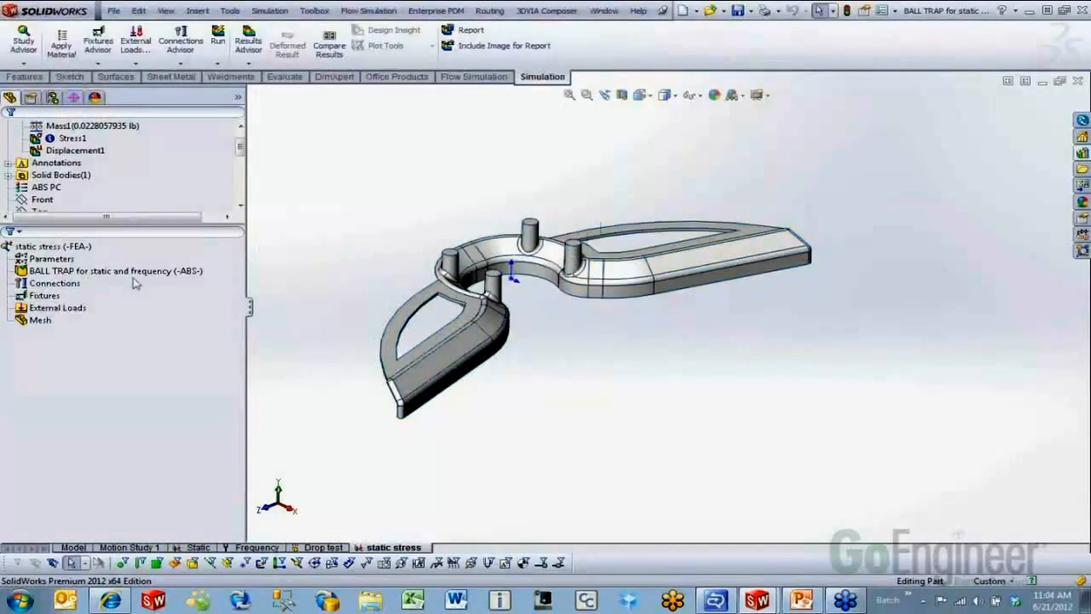
Examine the contact types available for a manual contact set, and leave without creating one
{"action": "right_click", "coordinate": [67, 286]}
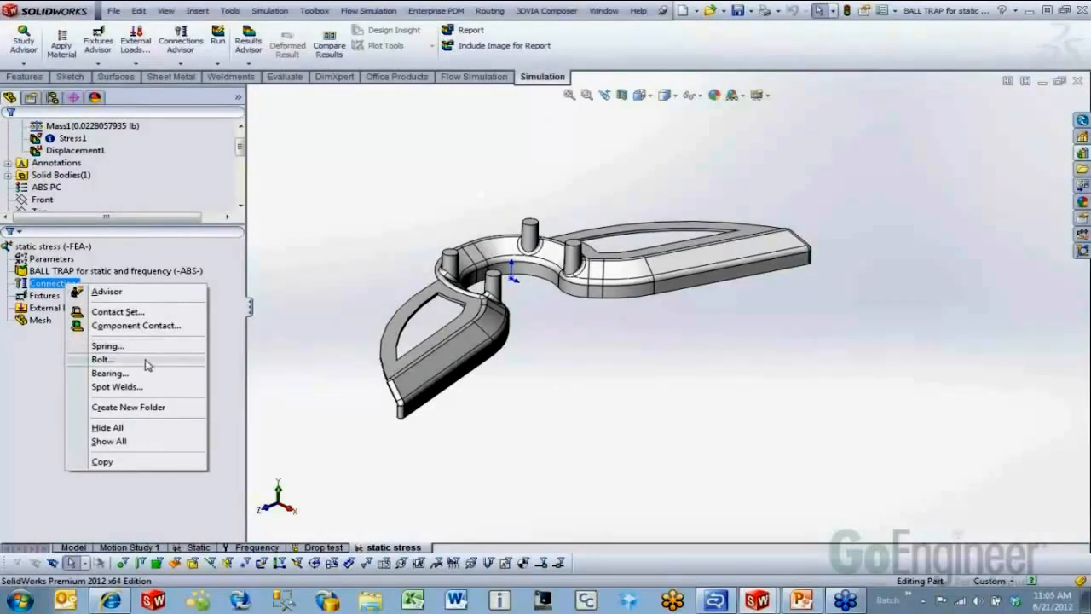
{"action": "left_click", "coordinate": [162, 312]}
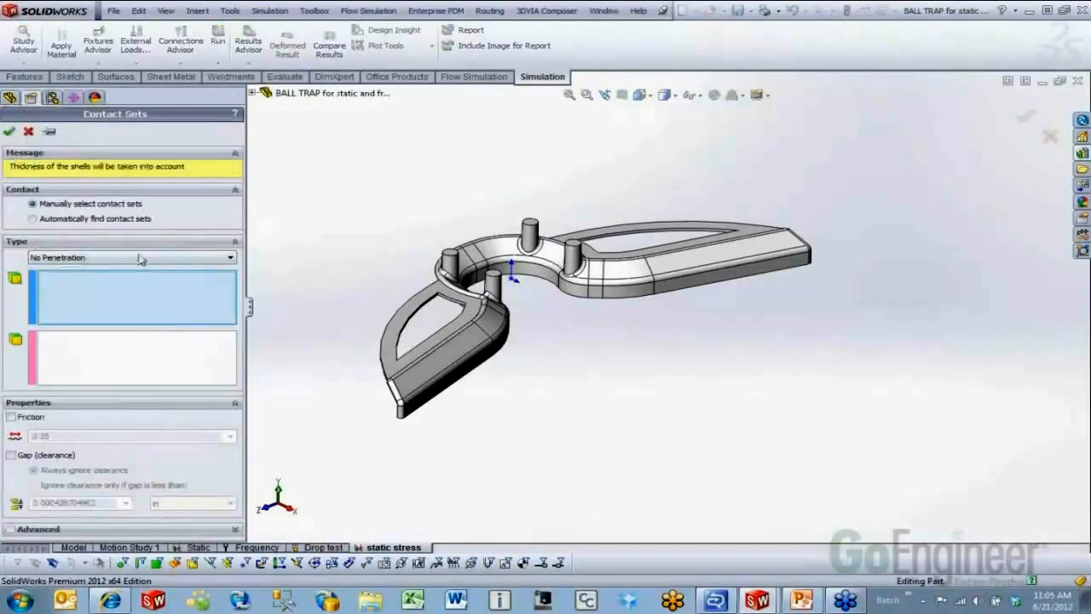
{"action": "left_click", "coordinate": [141, 258]}
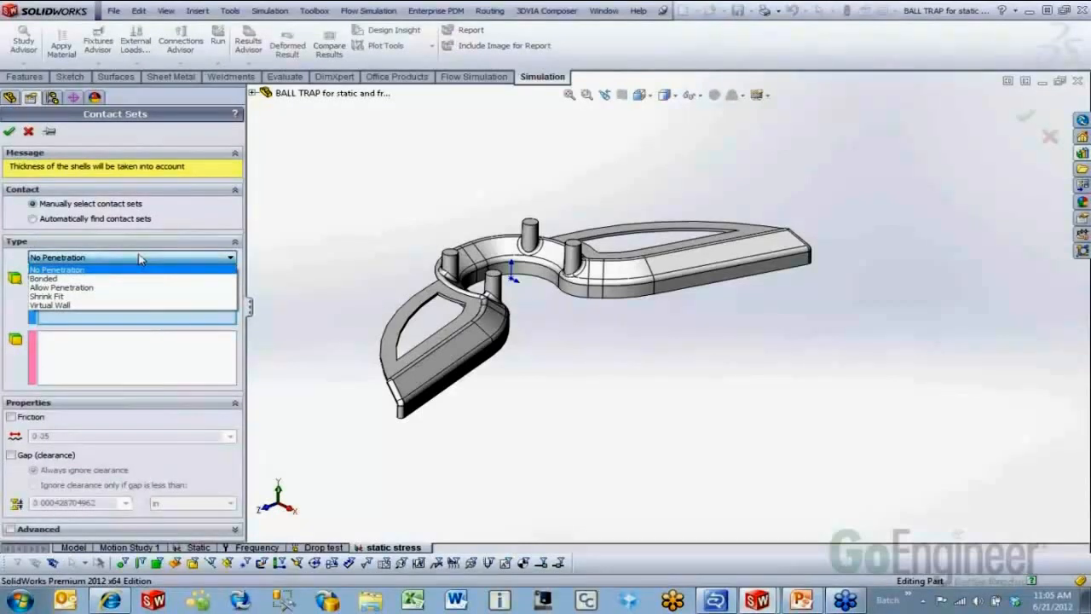
{"action": "left_click", "coordinate": [28, 132]}
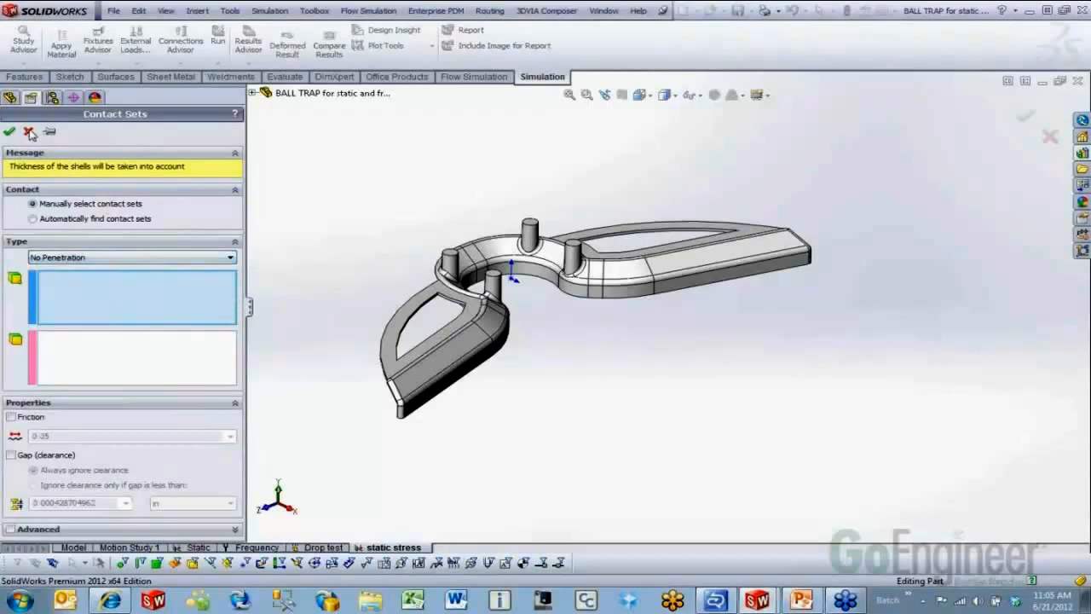
{"action": "left_click", "coordinate": [28, 131]}
{"action": "left_click", "coordinate": [300, 226]}
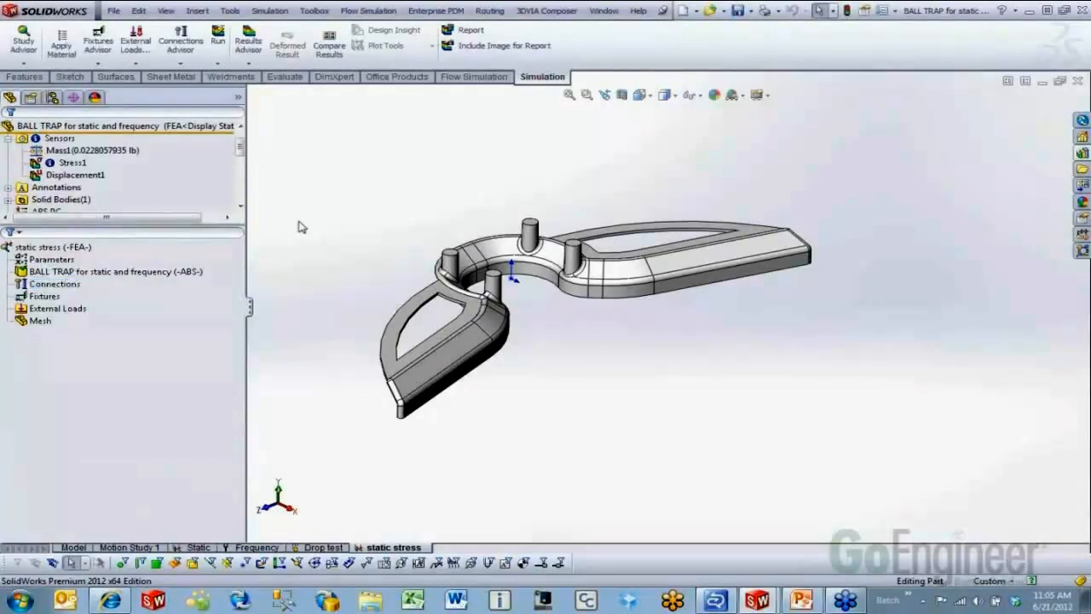
Start a Fixed Geometry fixture and examine the examples for the standard Roller/Slider and Fixed Hinge types
{"action": "right_click", "coordinate": [55, 298]}
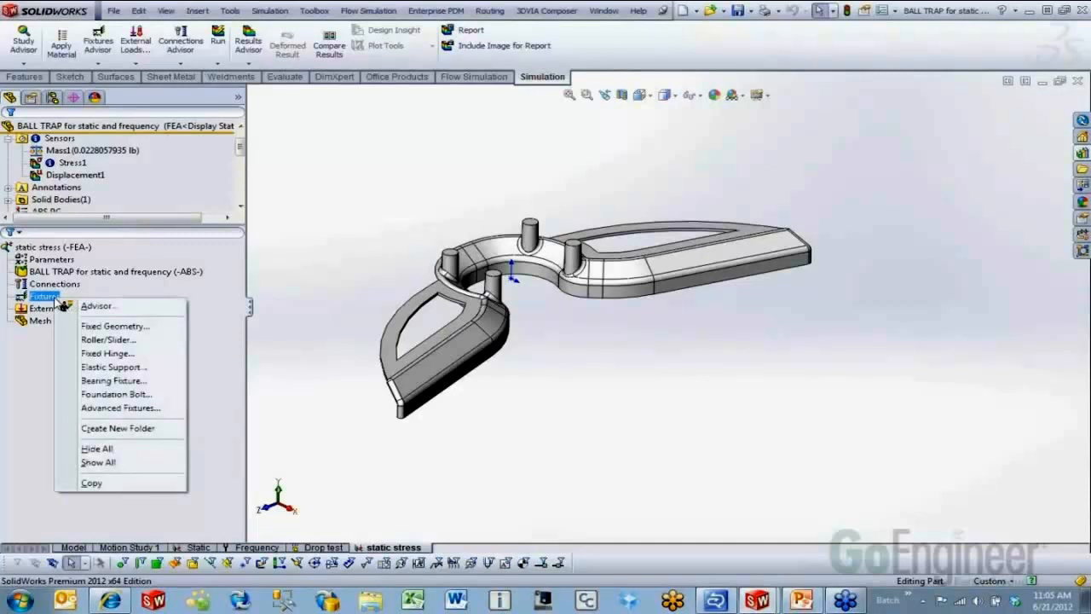
{"action": "left_click", "coordinate": [119, 327]}
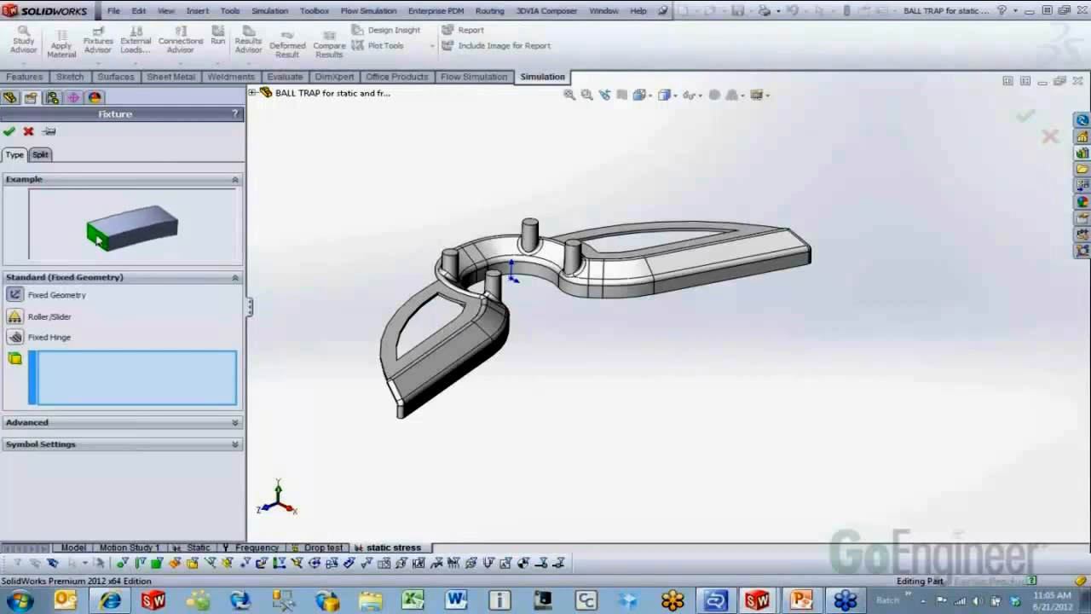
{"action": "left_click", "coordinate": [15, 317]}
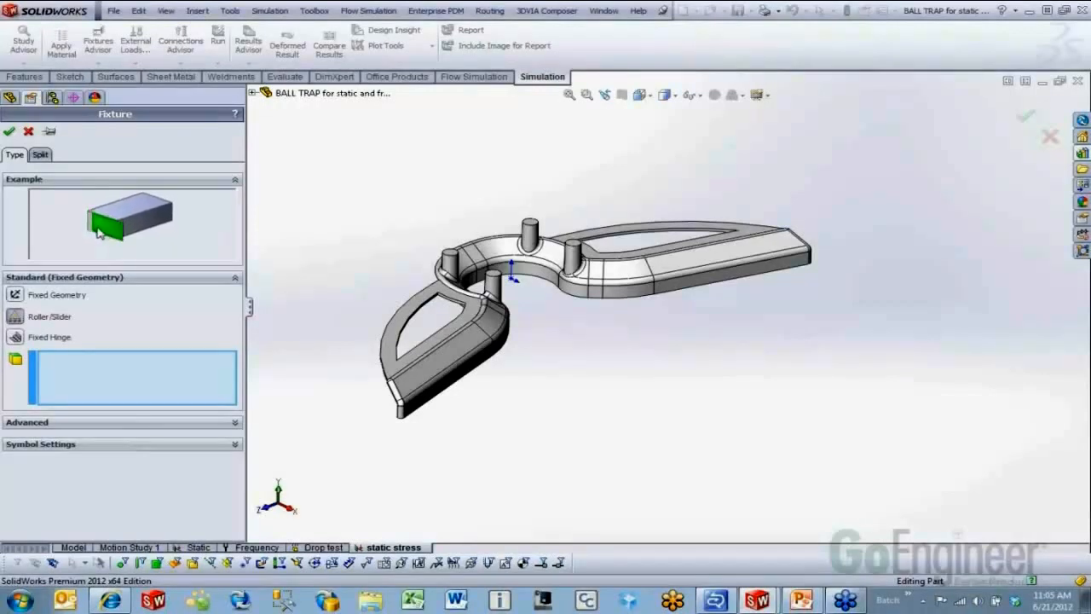
{"action": "left_click", "coordinate": [15, 338]}
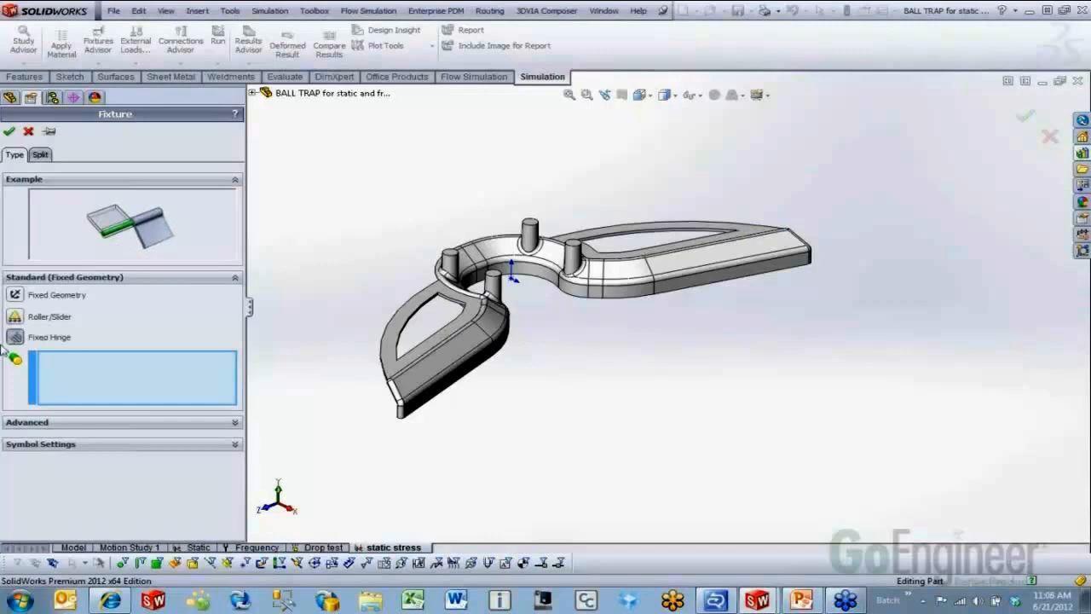
Examine the advanced Symmetry and Use Reference Geometry fixture types, including the latter's translation settings
{"action": "left_click", "coordinate": [35, 422]}
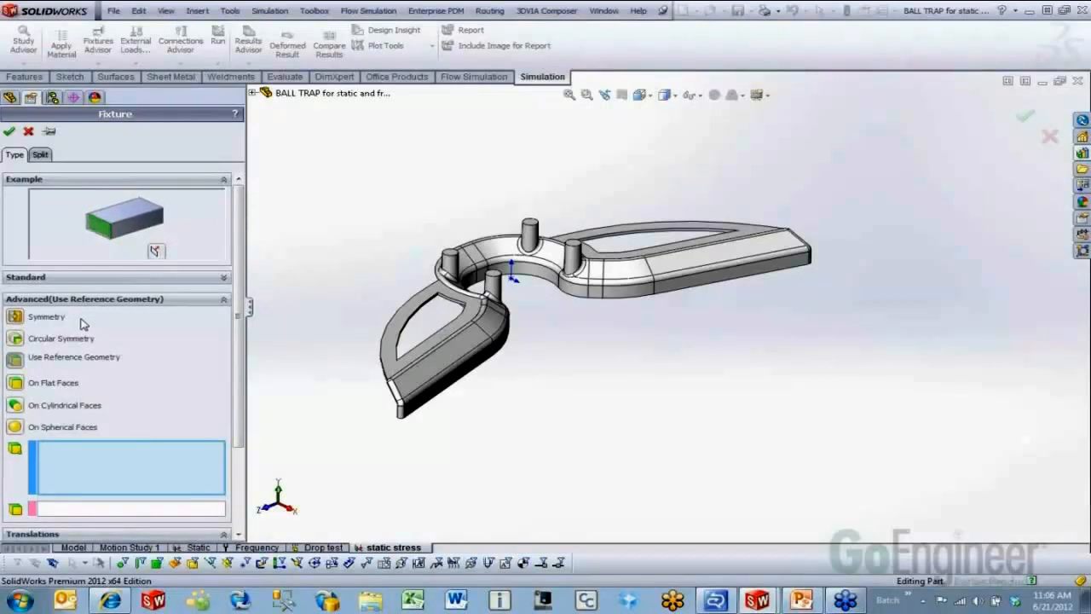
{"action": "left_click", "coordinate": [16, 318]}
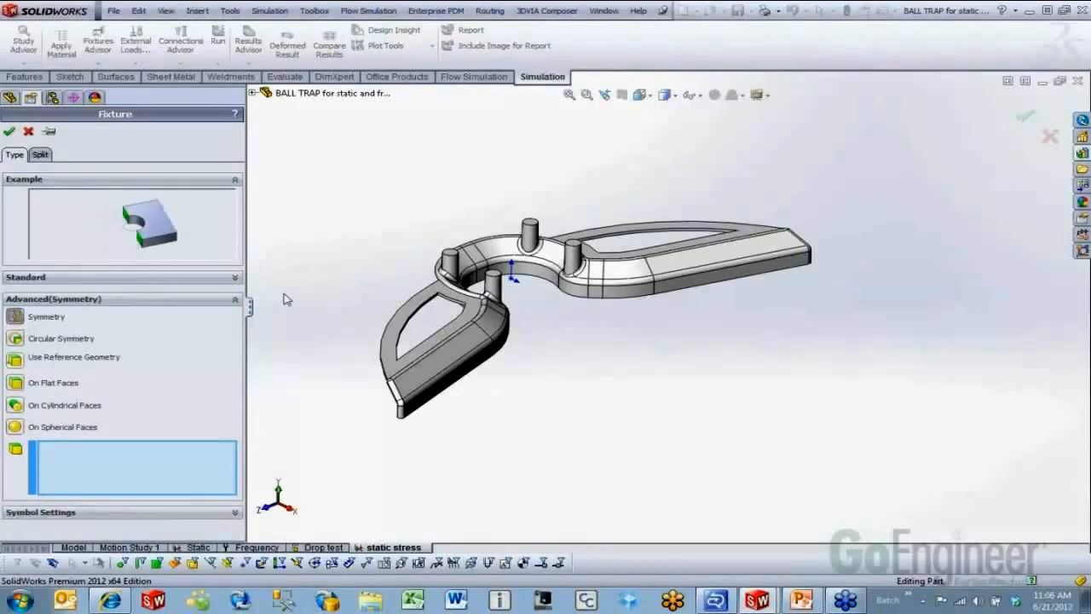
{"action": "left_click", "coordinate": [15, 357]}
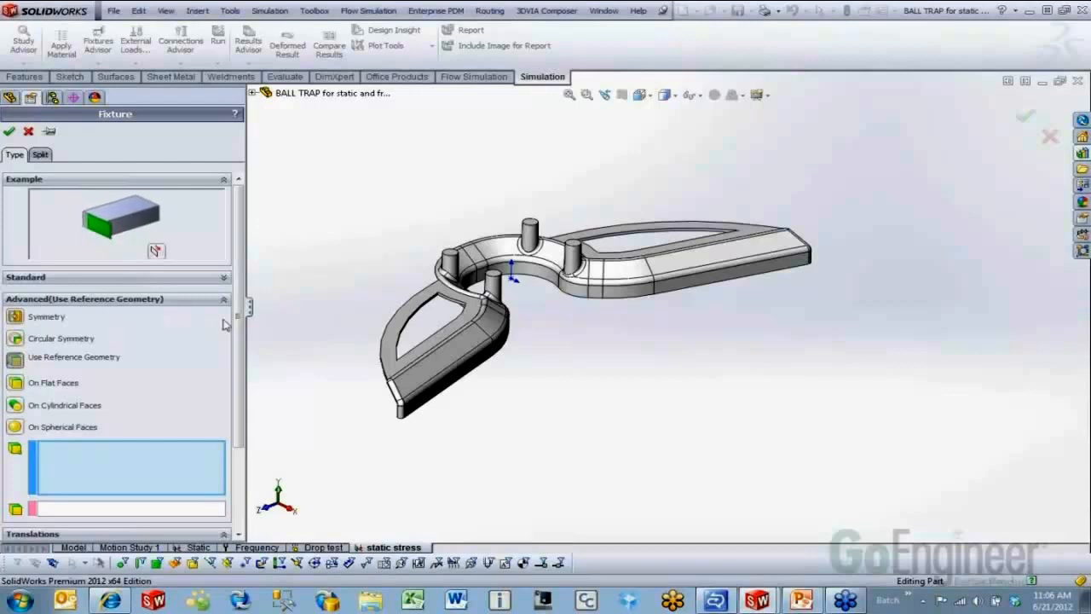
{"action": "scroll", "coordinate": [240, 324], "scroll_direction": "down", "scroll_amount": 3}
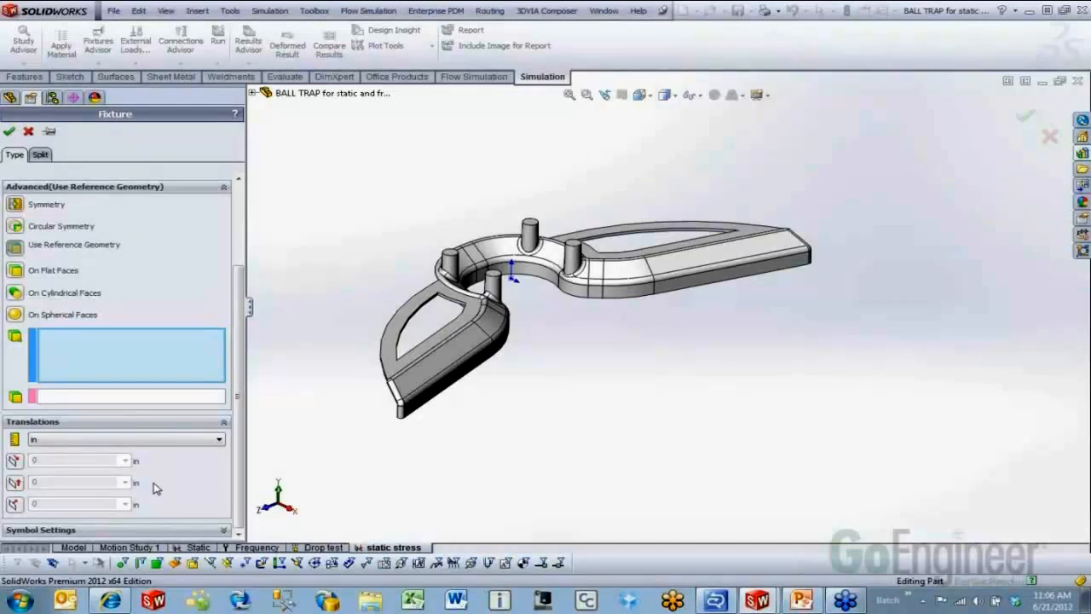
Examine the On Flat Faces, On Cylindrical Faces and On Spherical Faces fixture types, and review Use Reference Geometry again
{"action": "left_click", "coordinate": [15, 271]}
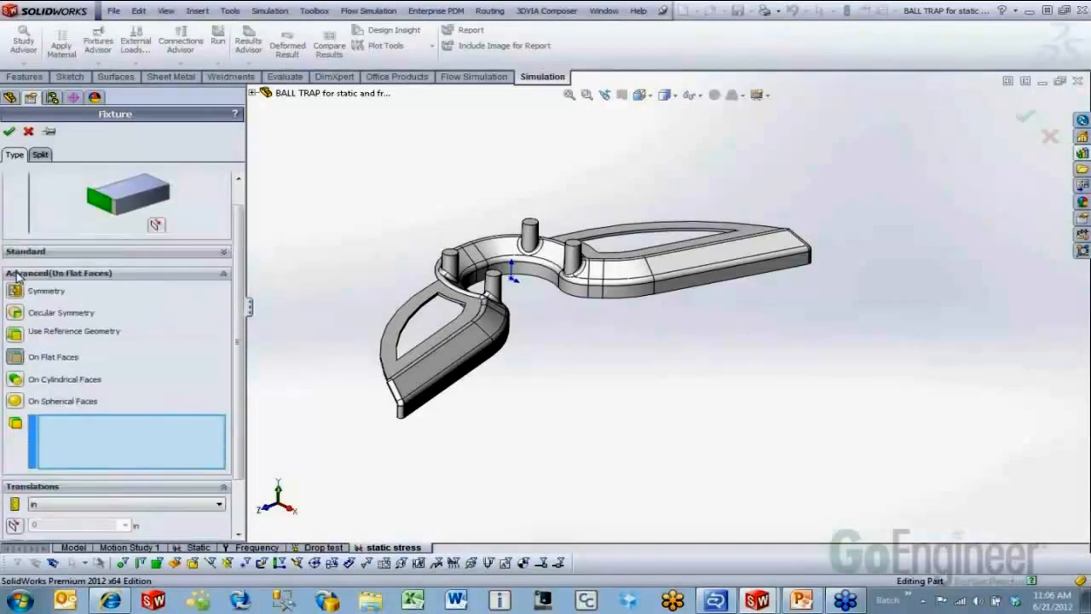
{"action": "left_click", "coordinate": [15, 378]}
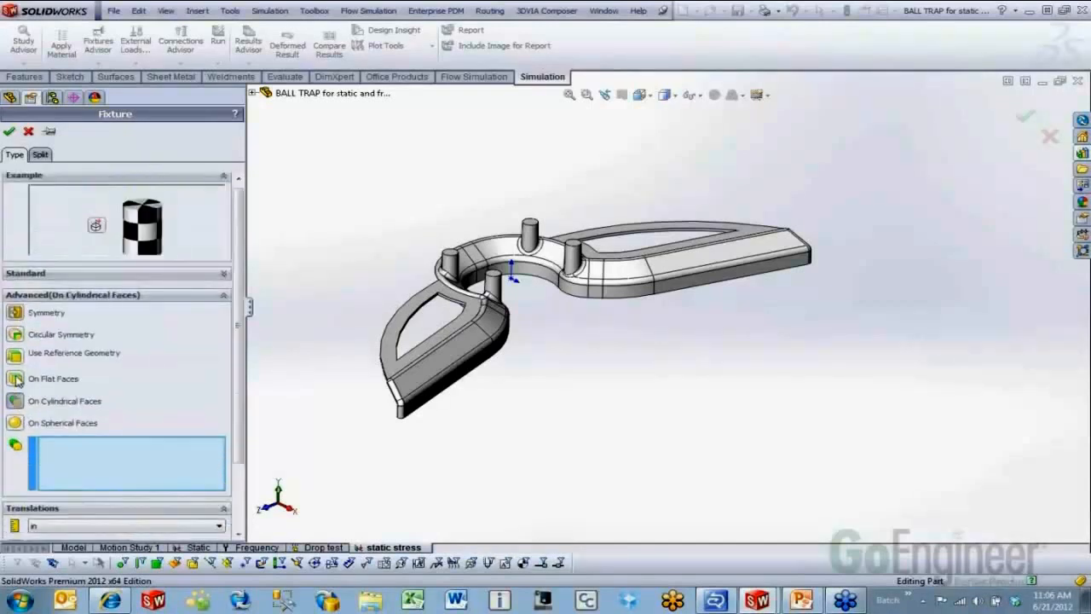
{"action": "left_click", "coordinate": [14, 422]}
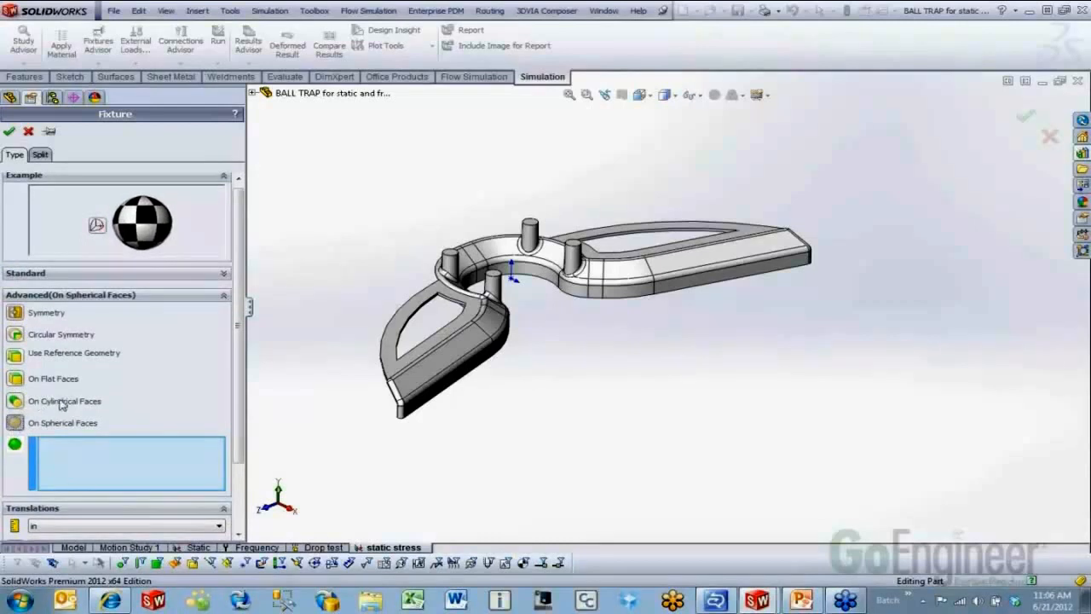
{"action": "scroll", "coordinate": [229, 408], "scroll_direction": "down", "scroll_amount": 3}
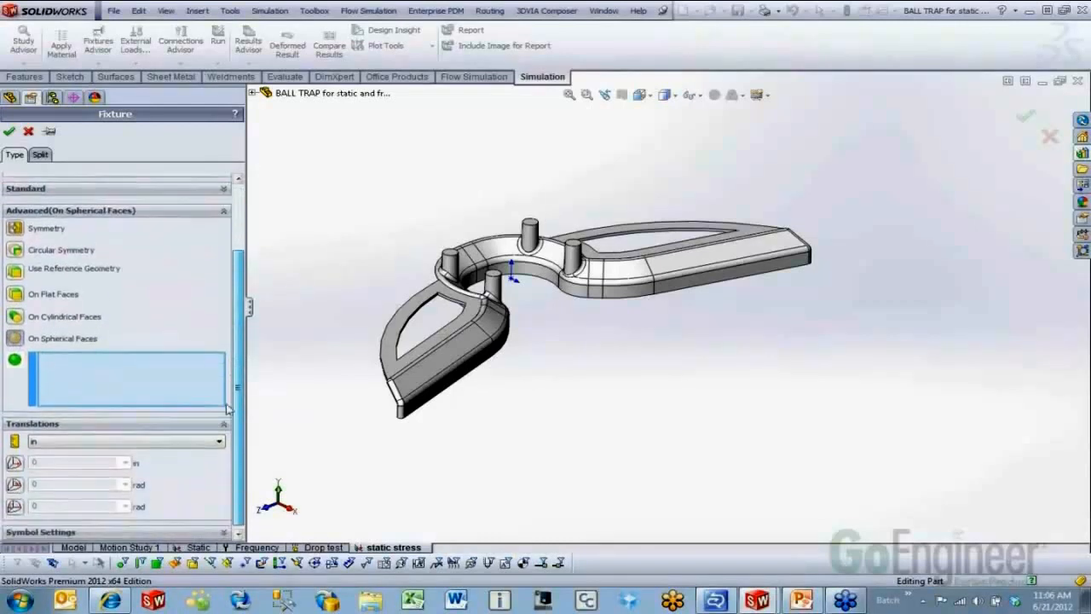
{"action": "scroll", "coordinate": [229, 408], "scroll_direction": "up", "scroll_amount": 2}
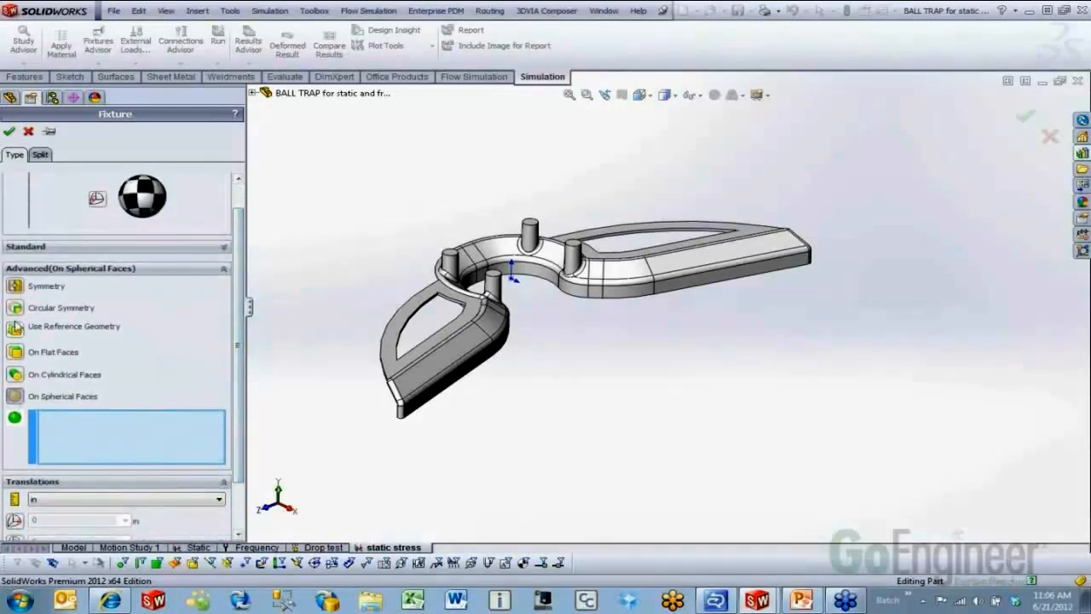
{"action": "left_click", "coordinate": [16, 326]}
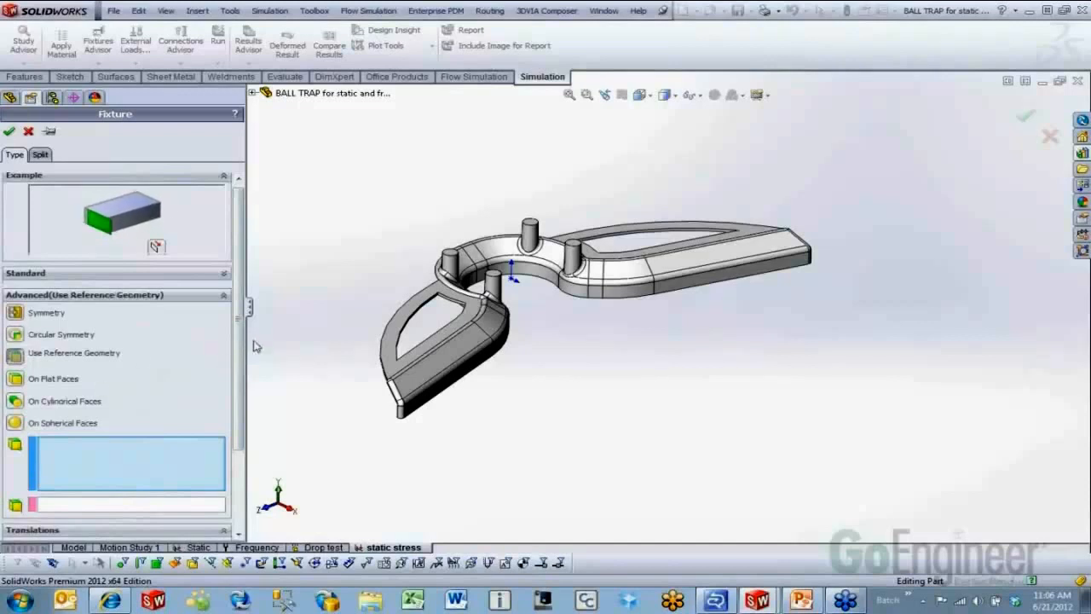
{"action": "scroll", "coordinate": [239, 281], "scroll_direction": "down", "scroll_amount": 4}
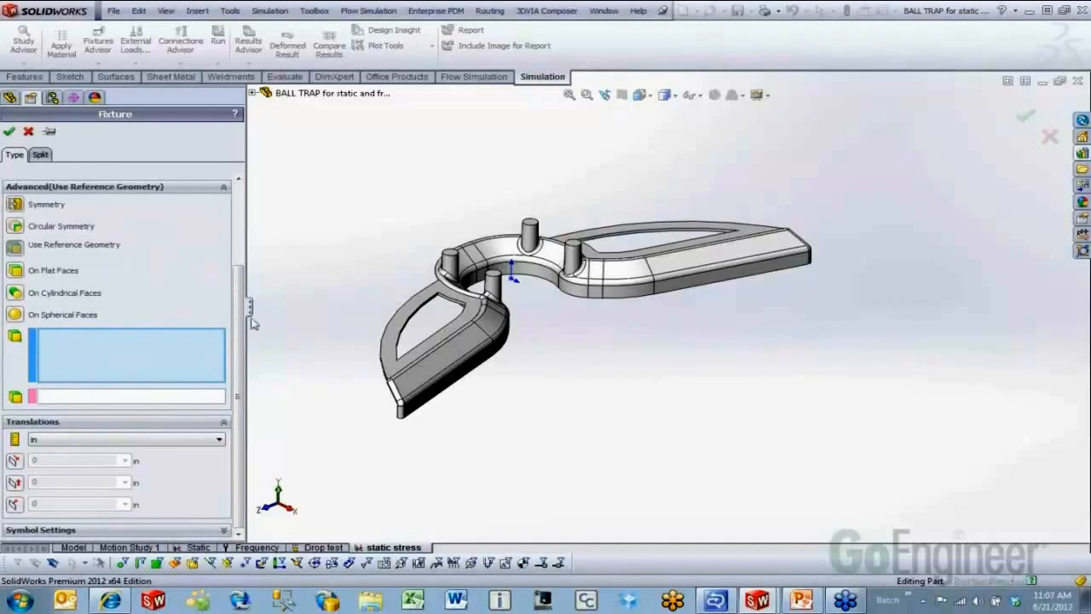
{"action": "left_click_drag", "start_coordinate": [241, 301], "coordinate": [238, 211]}
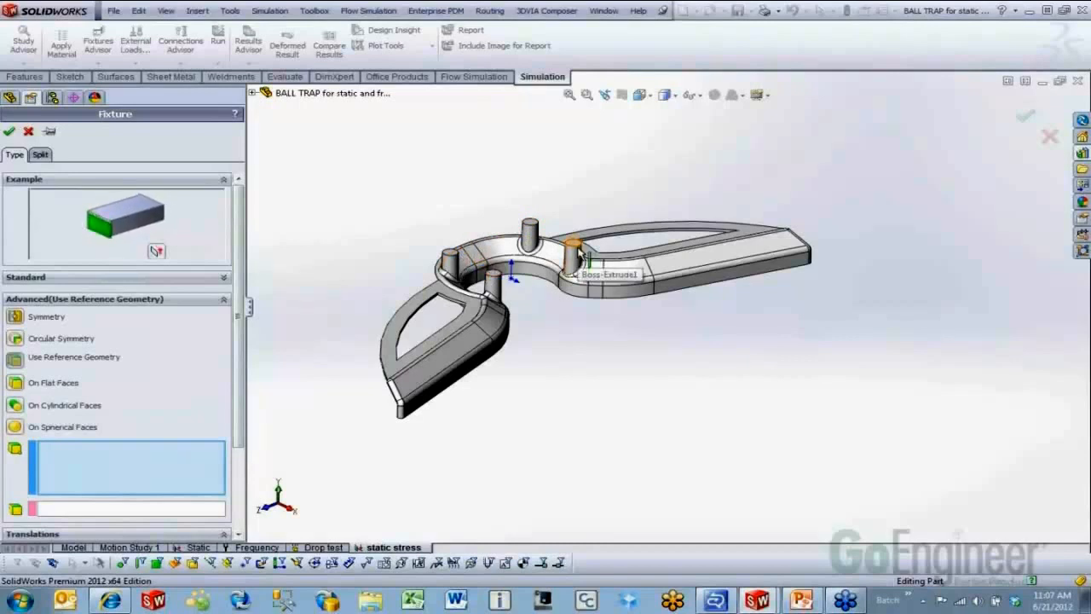
Apply a Fixed Geometry fixture to the top faces of all four pins, and hide the simulation symbols in the model view
{"action": "left_click", "coordinate": [126, 279]}
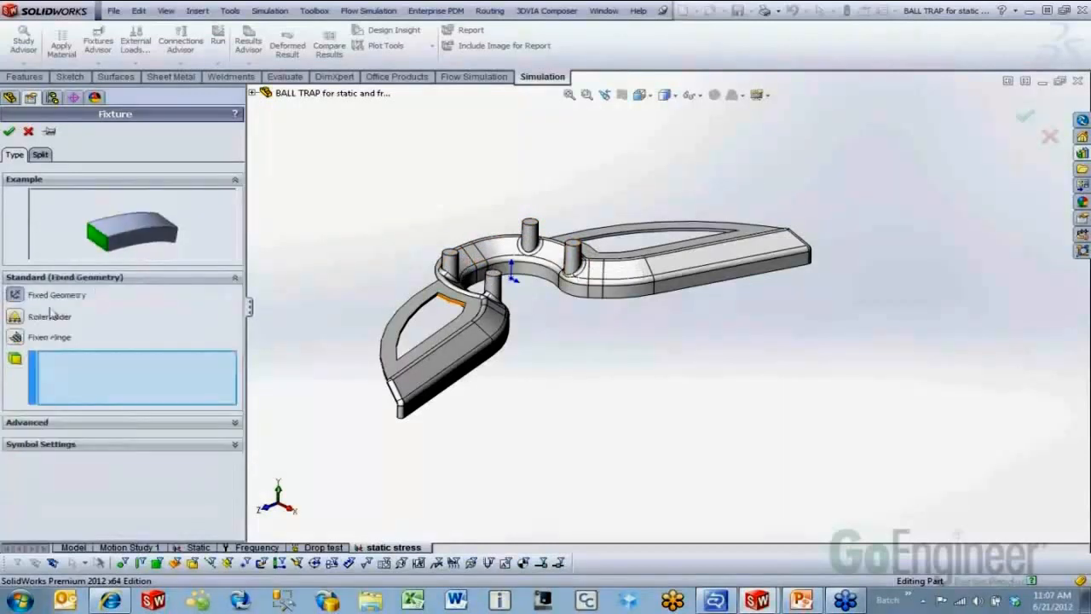
{"action": "scroll", "coordinate": [492, 273], "scroll_direction": "down", "scroll_amount": 5}
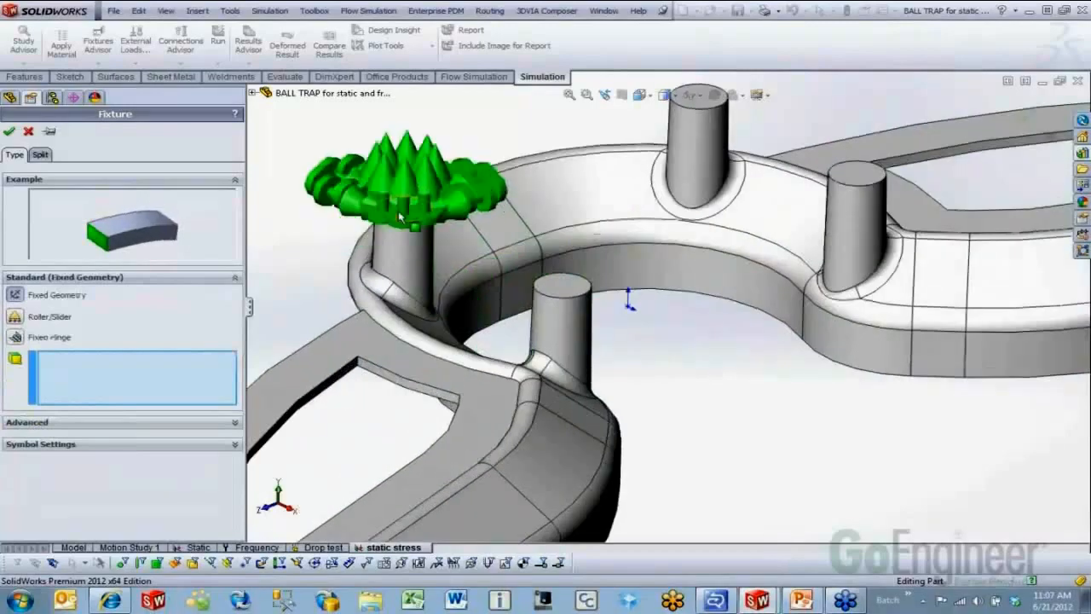
{"action": "left_click", "coordinate": [535, 269]}
{"action": "left_click", "coordinate": [558, 283]}
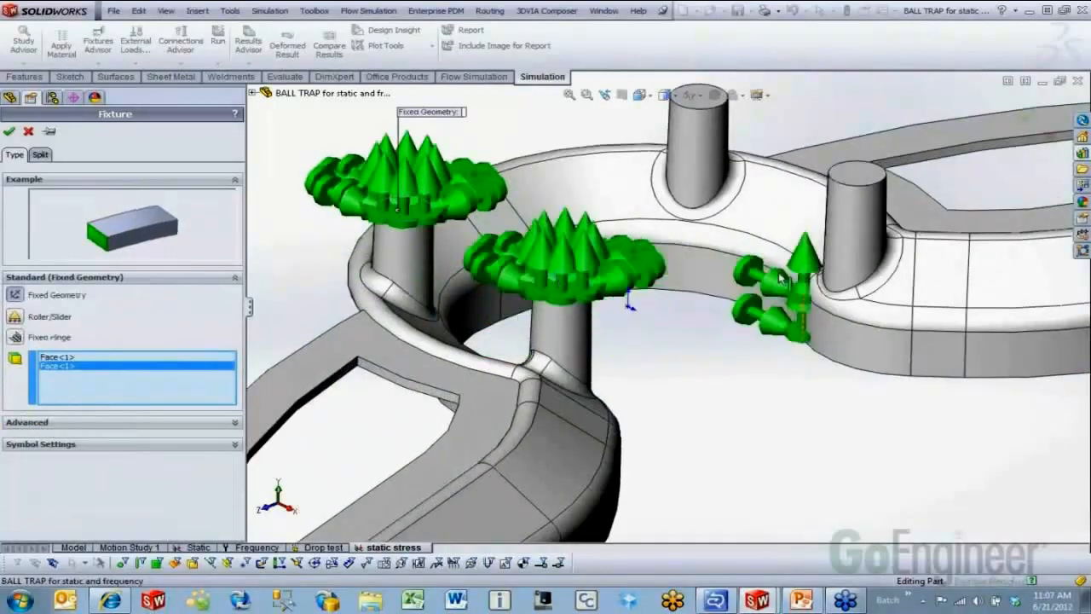
{"action": "scroll", "coordinate": [842, 183], "scroll_direction": "up", "scroll_amount": 1}
{"action": "left_click", "coordinate": [826, 209]}
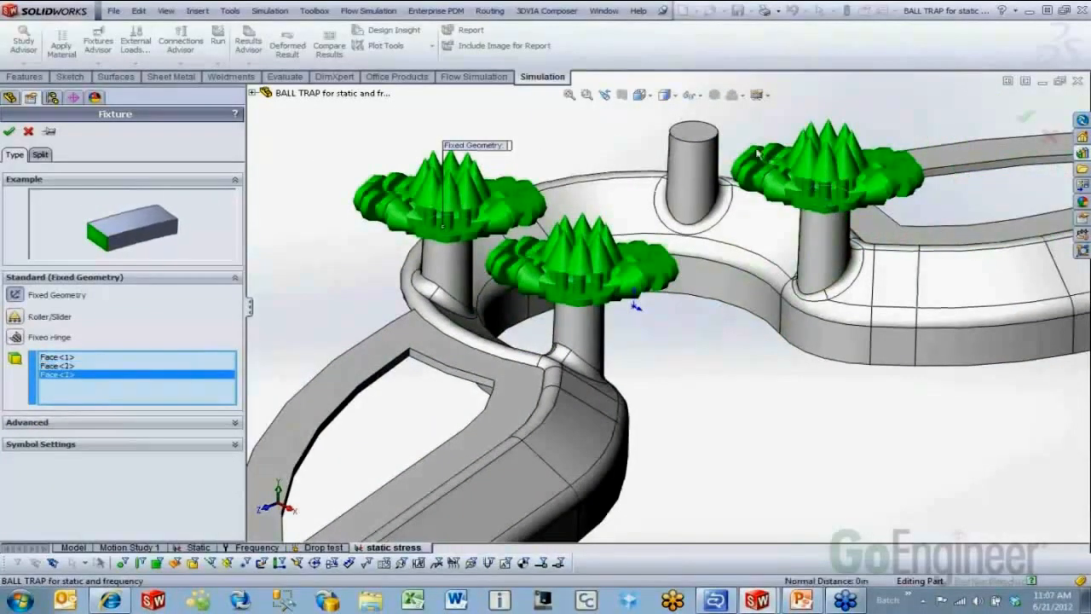
{"action": "left_click", "coordinate": [706, 136]}
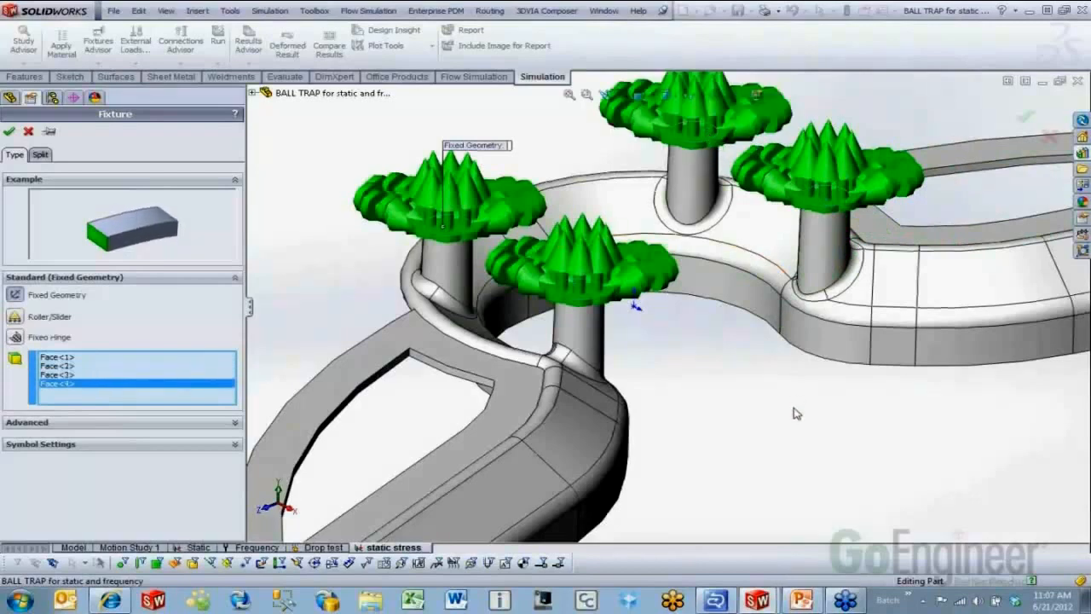
{"action": "scroll", "coordinate": [793, 411], "scroll_direction": "up", "scroll_amount": 4}
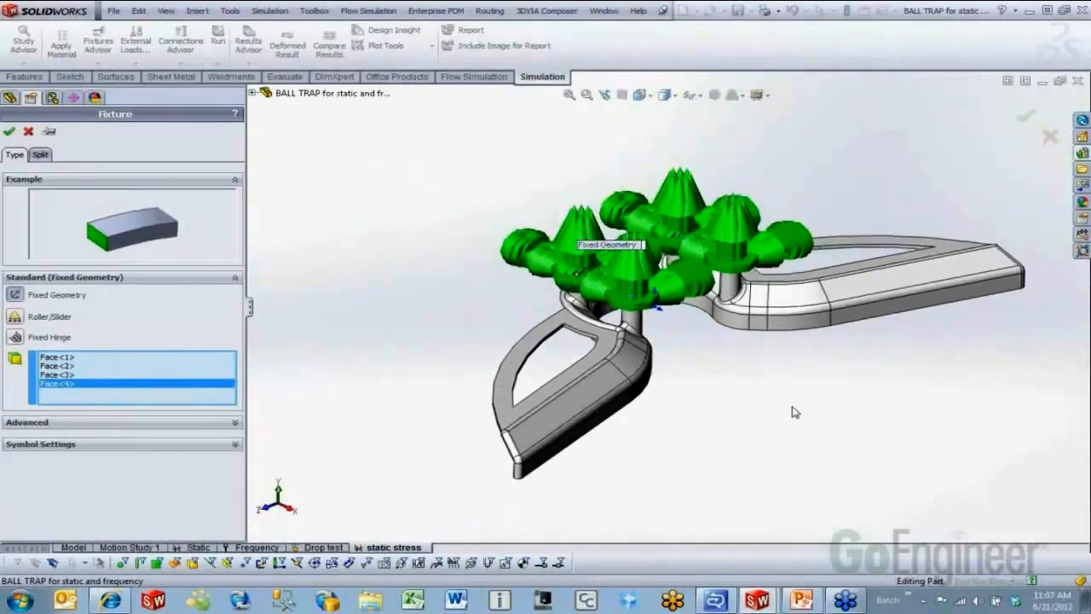
{"action": "left_click", "coordinate": [8, 131]}
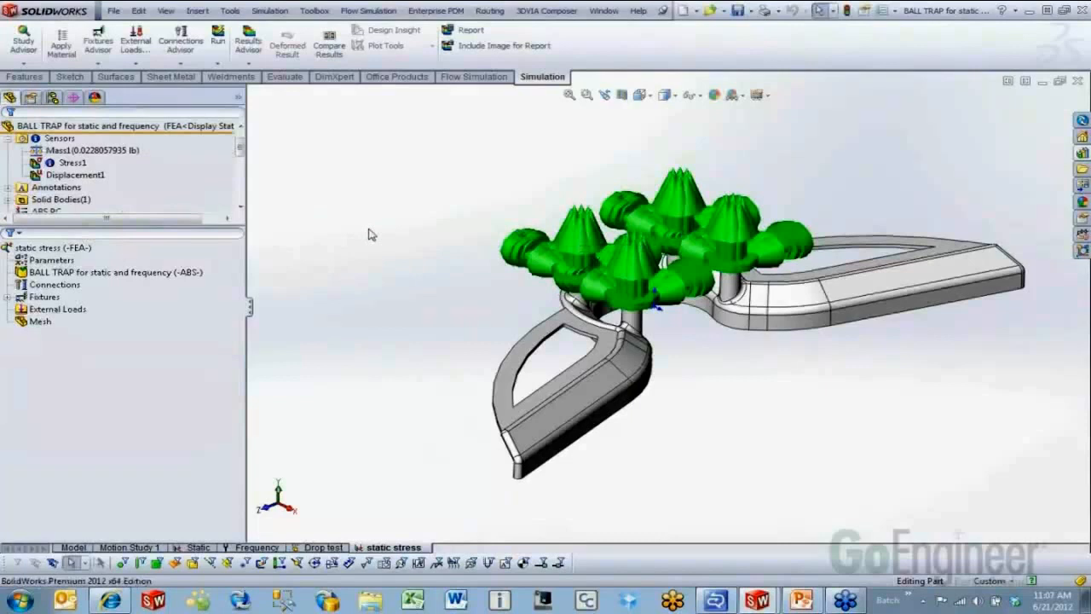
{"action": "left_click", "coordinate": [696, 95]}
{"action": "left_click", "coordinate": [690, 282]}
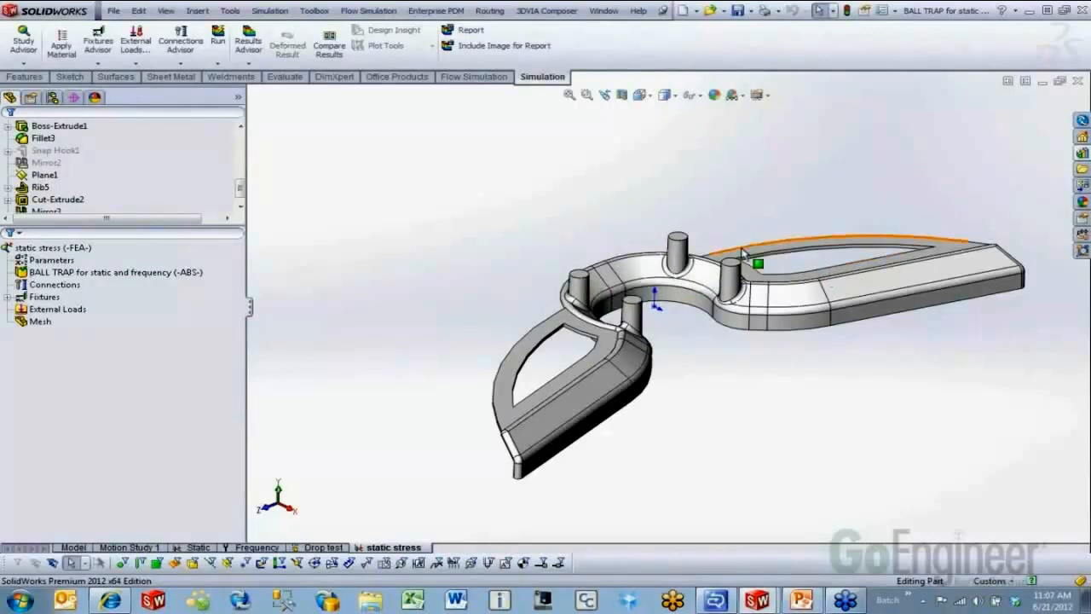
Start a force on one arm's outer side face, using a selected direction referenced to the small flat face inside the ring
{"action": "right_click", "coordinate": [53, 310]}
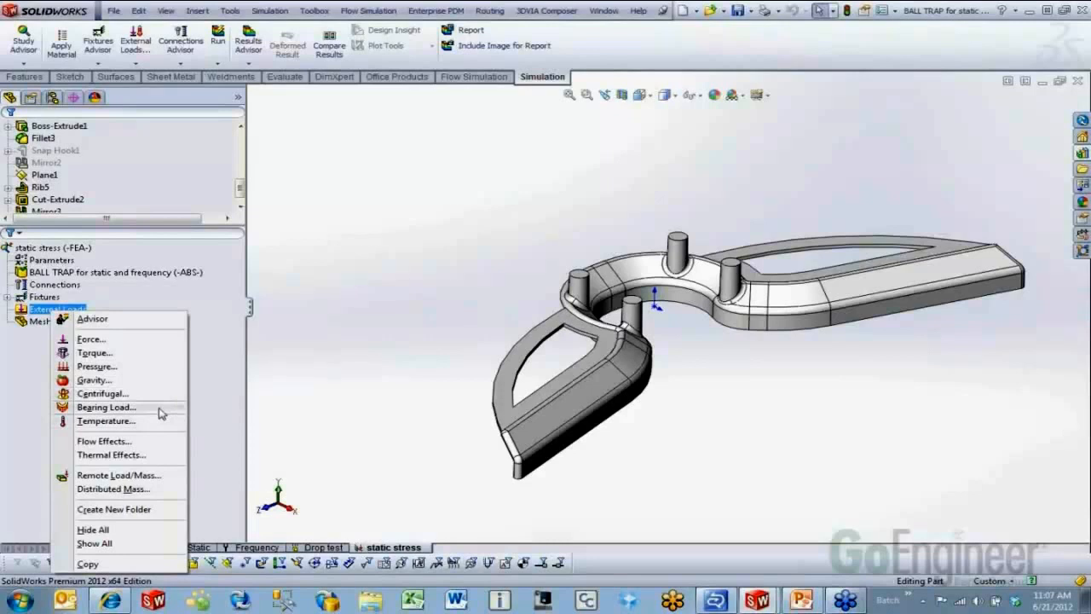
{"action": "left_click", "coordinate": [139, 340]}
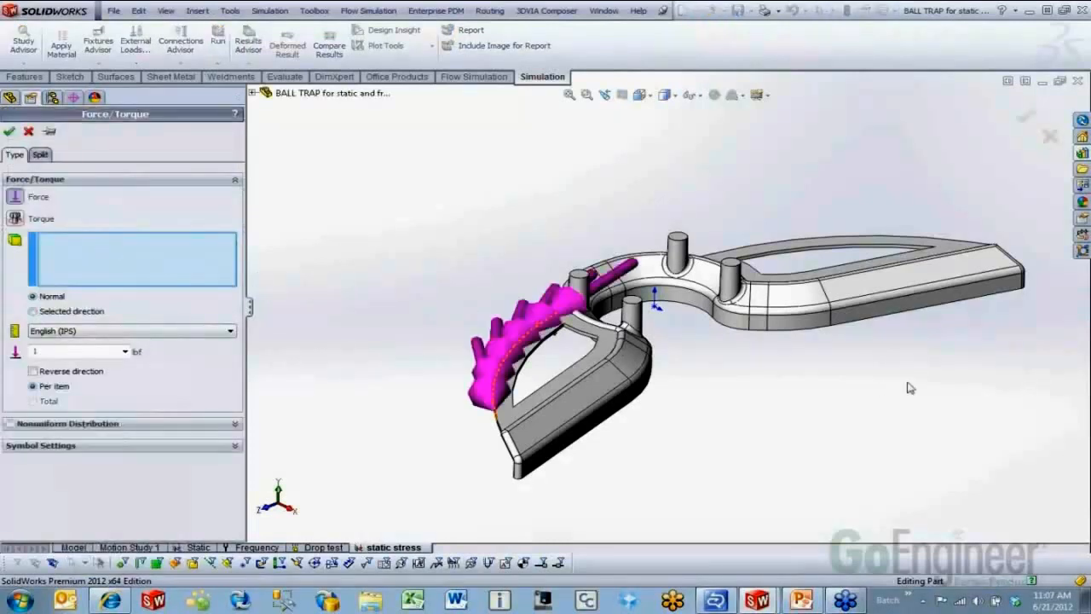
{"action": "left_click", "coordinate": [972, 300]}
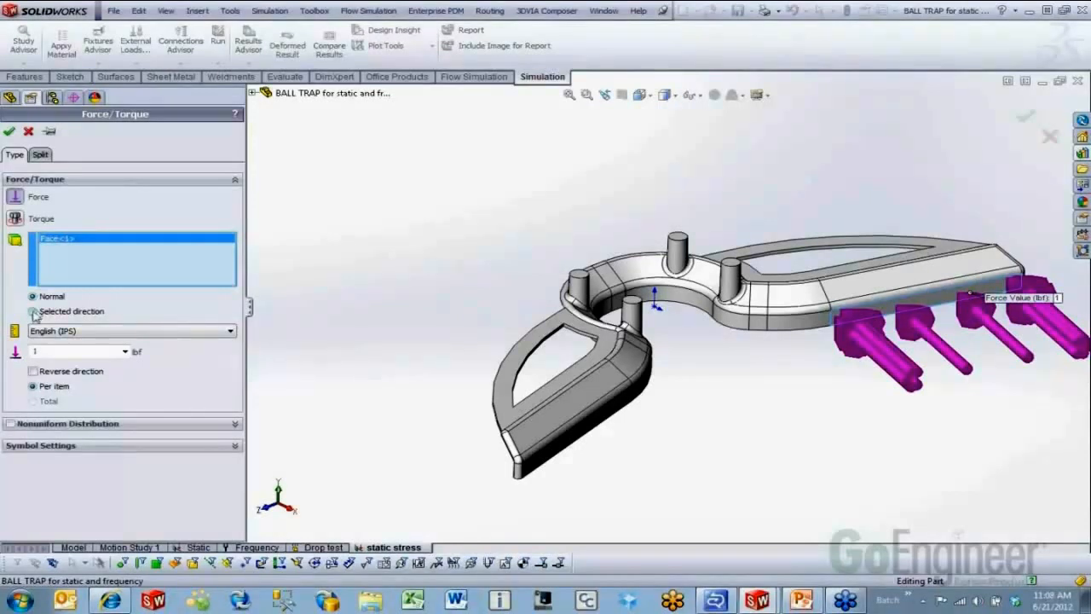
{"action": "left_click", "coordinate": [32, 311]}
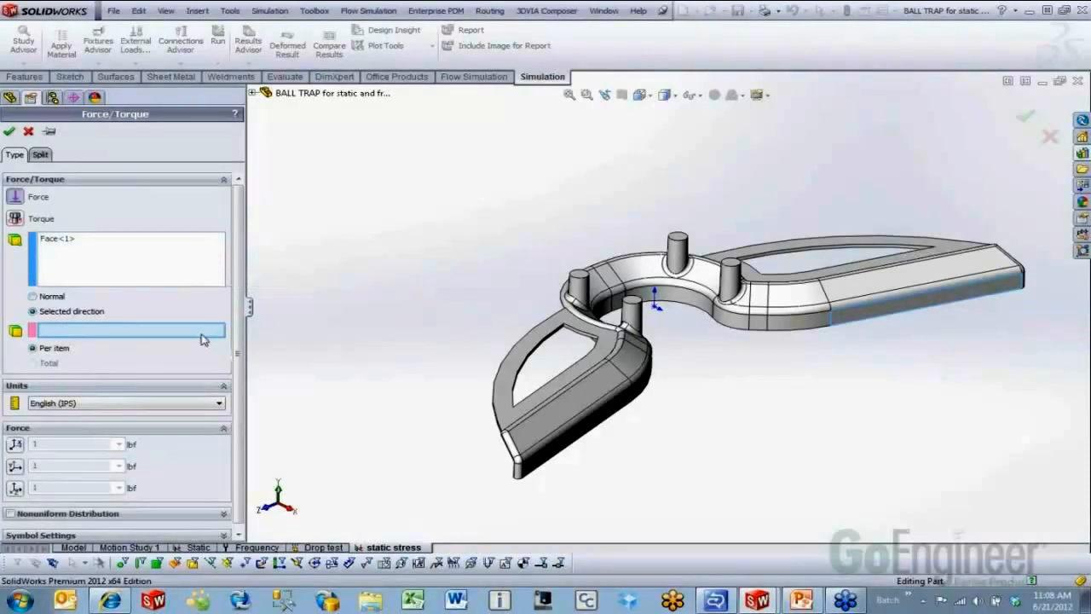
{"action": "scroll", "coordinate": [652, 306], "scroll_direction": "down", "scroll_amount": 2}
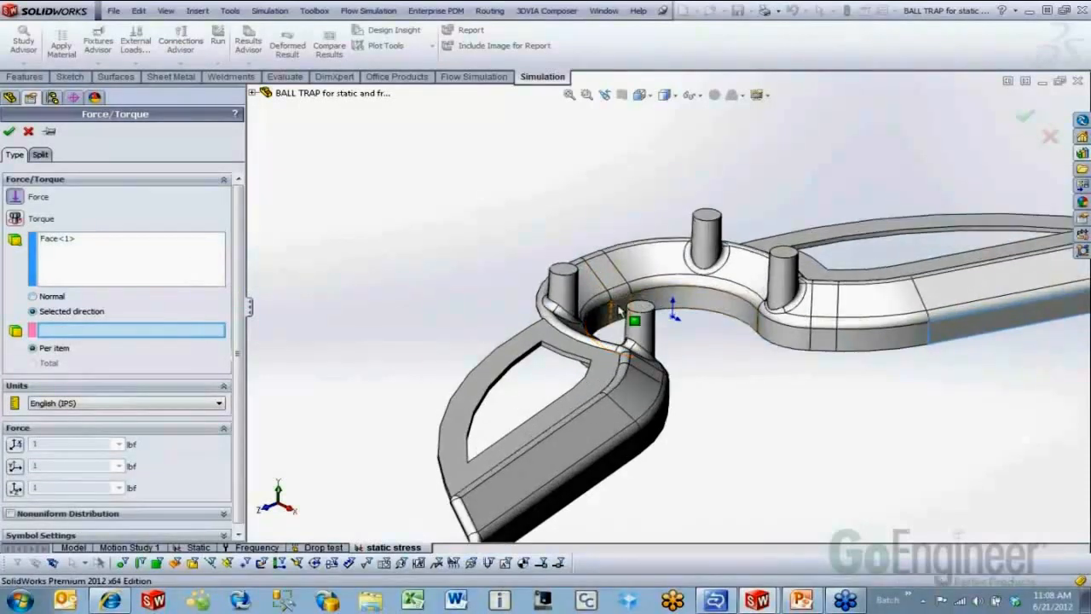
{"action": "left_click", "coordinate": [633, 314]}
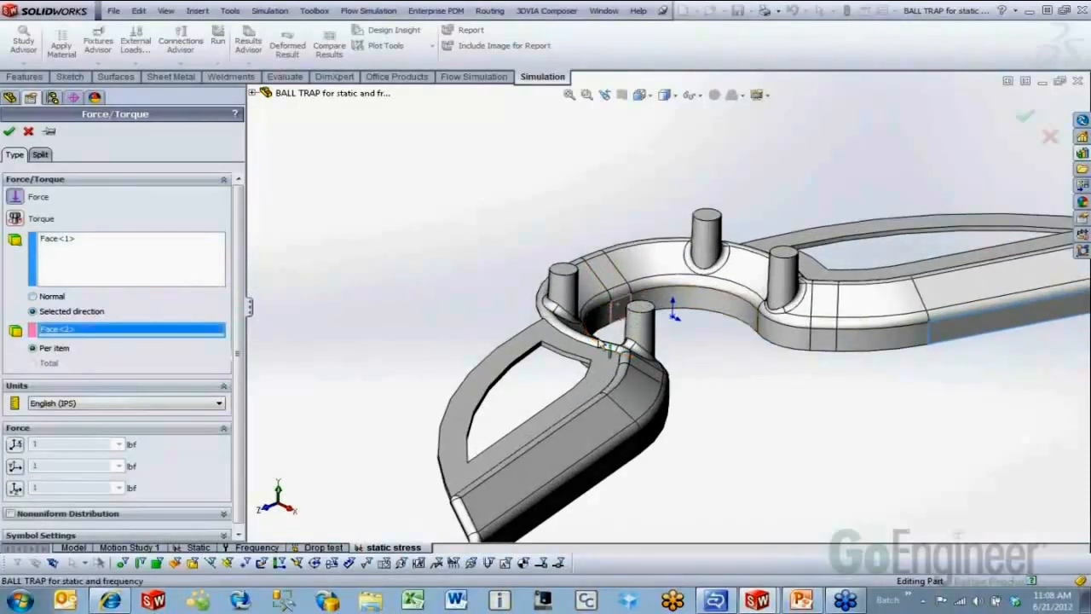
Set the arm force to 3 lbf normal to the reference face with its direction reversed, and create the load
{"action": "left_click", "coordinate": [16, 487]}
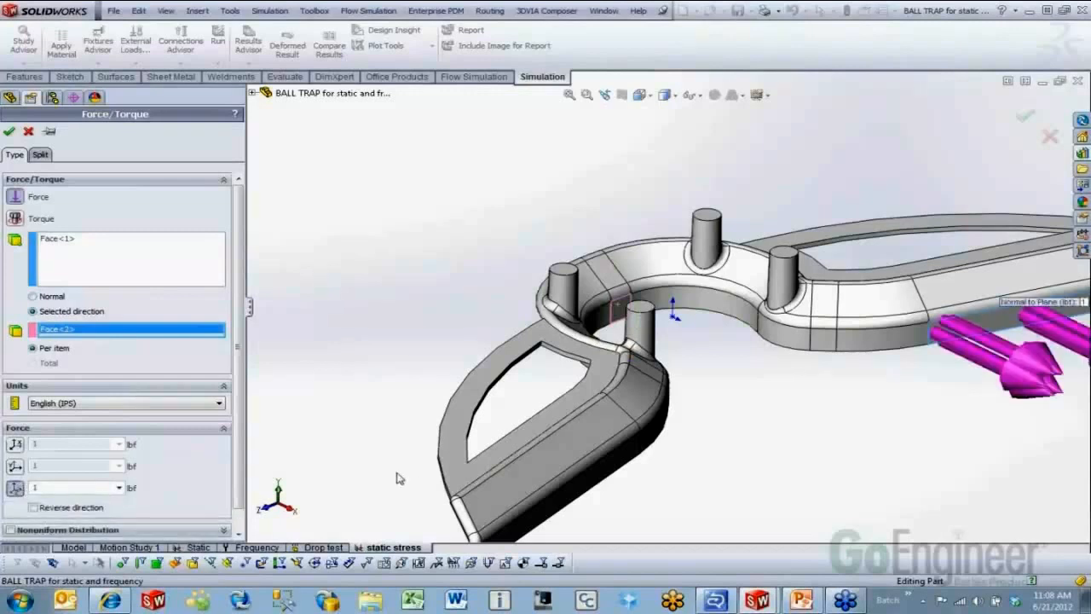
{"action": "left_click", "coordinate": [33, 508]}
{"action": "scroll", "coordinate": [852, 406], "scroll_direction": "up", "scroll_amount": 3}
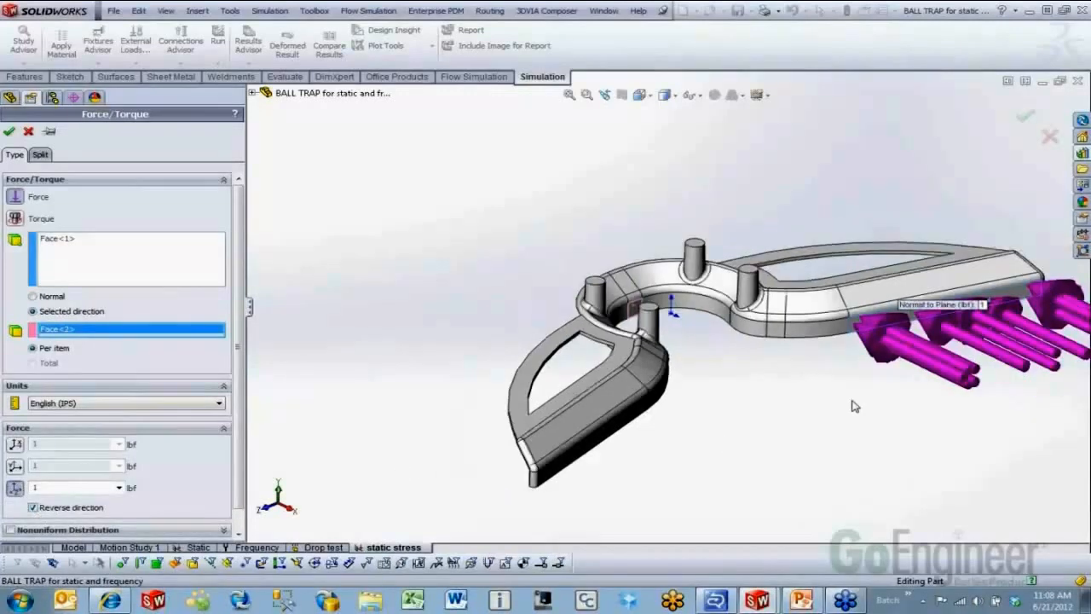
{"action": "left_click_drag", "start_coordinate": [70, 487], "coordinate": [5, 489]}
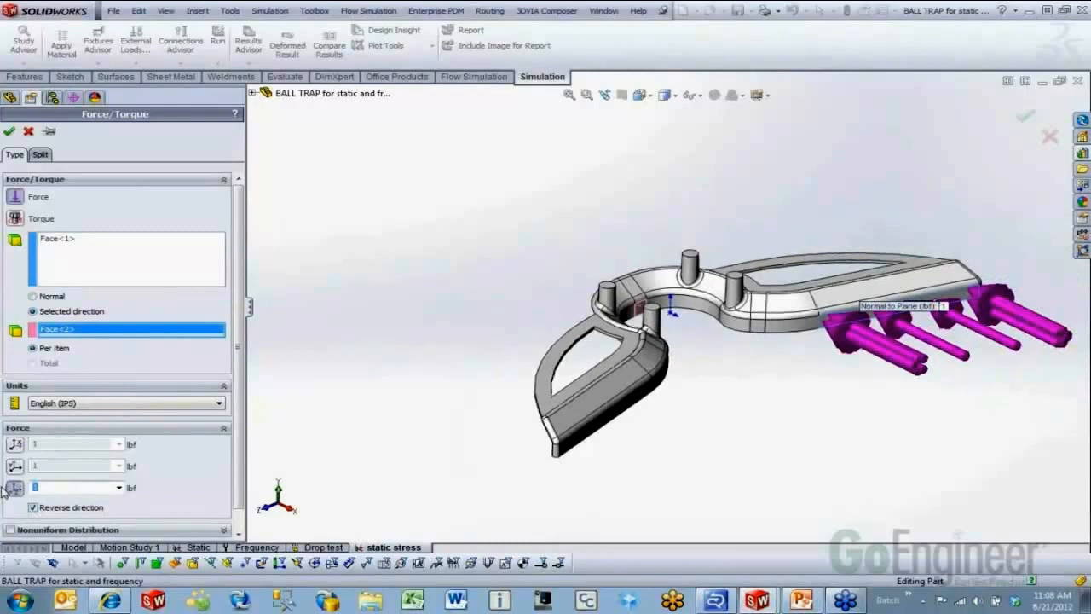
{"action": "type", "text": "3"}
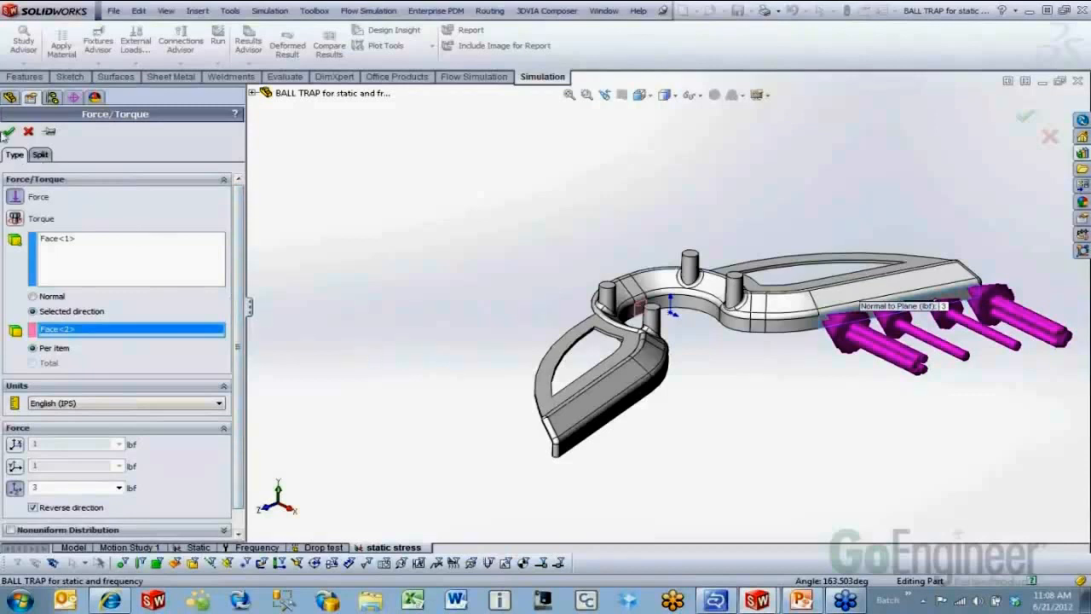
{"action": "left_click", "coordinate": [9, 131]}
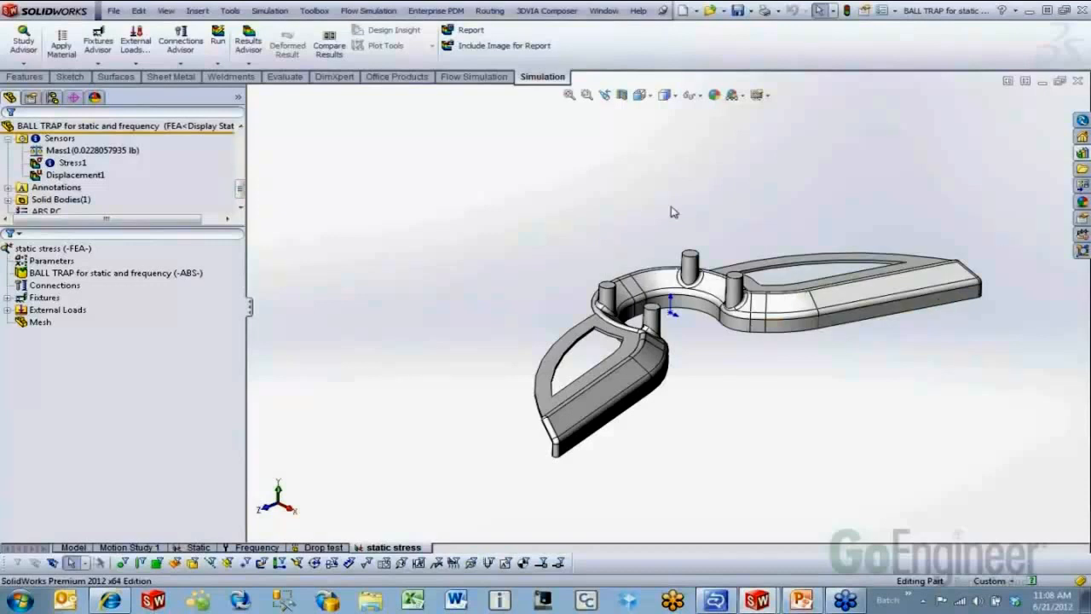
Start creating the study's mesh, try the density at its Fine and Coarse extremes, and reset it to the default
{"action": "right_click", "coordinate": [39, 323]}
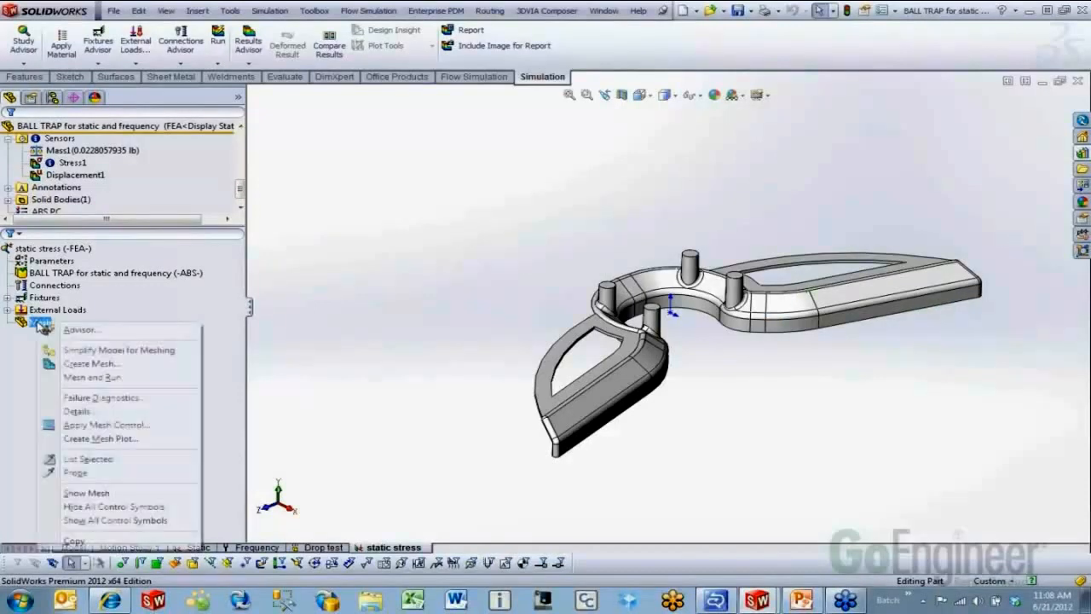
{"action": "left_click", "coordinate": [92, 363]}
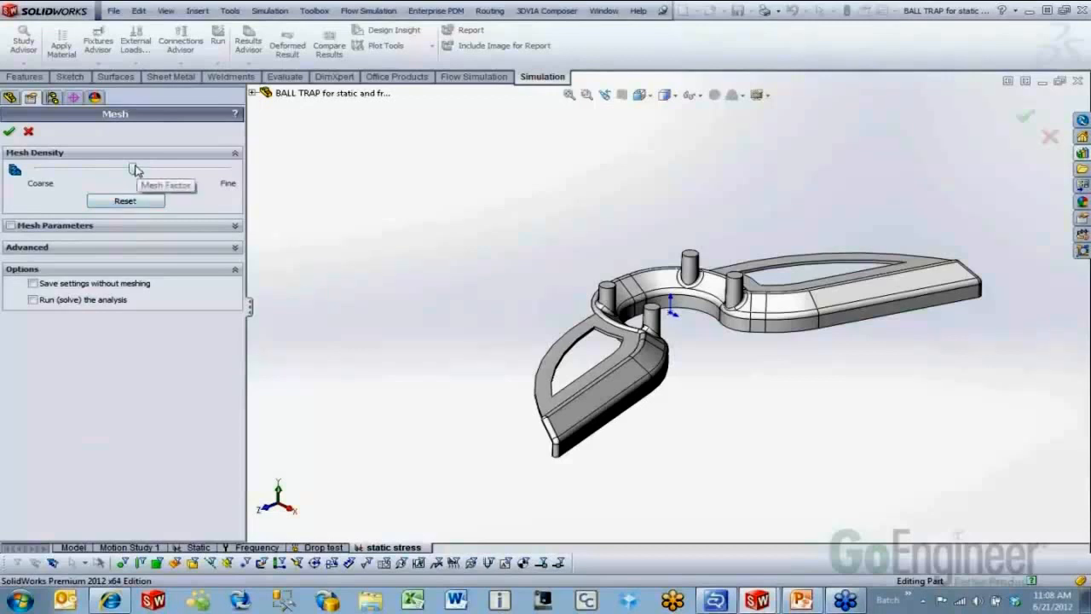
{"action": "left_click_drag", "start_coordinate": [133, 169], "coordinate": [229, 171]}
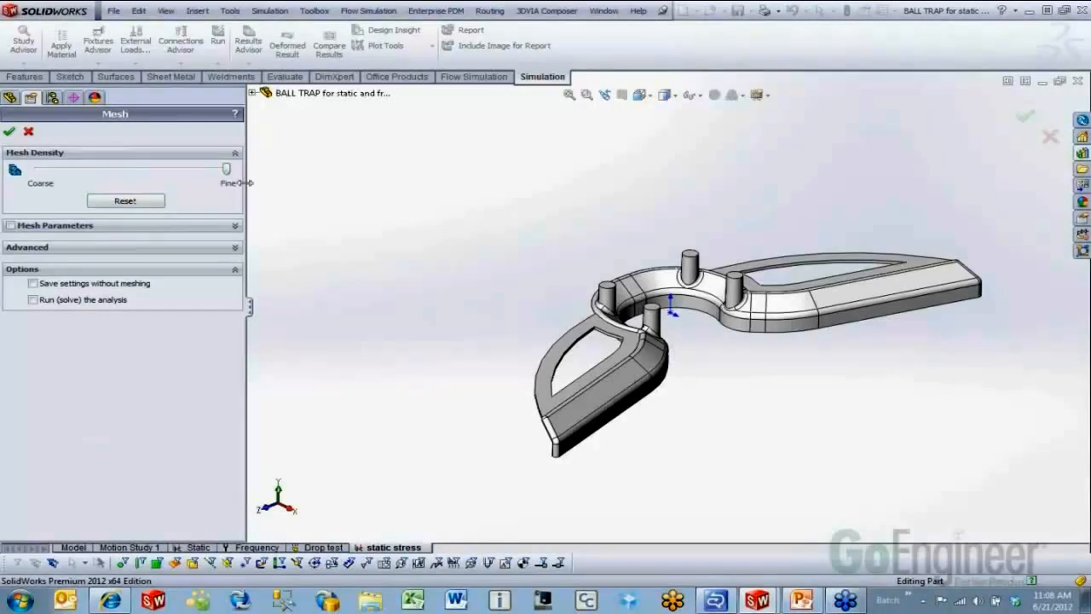
{"action": "left_click_drag", "start_coordinate": [226, 170], "coordinate": [38, 170]}
{"action": "left_click", "coordinate": [134, 202]}
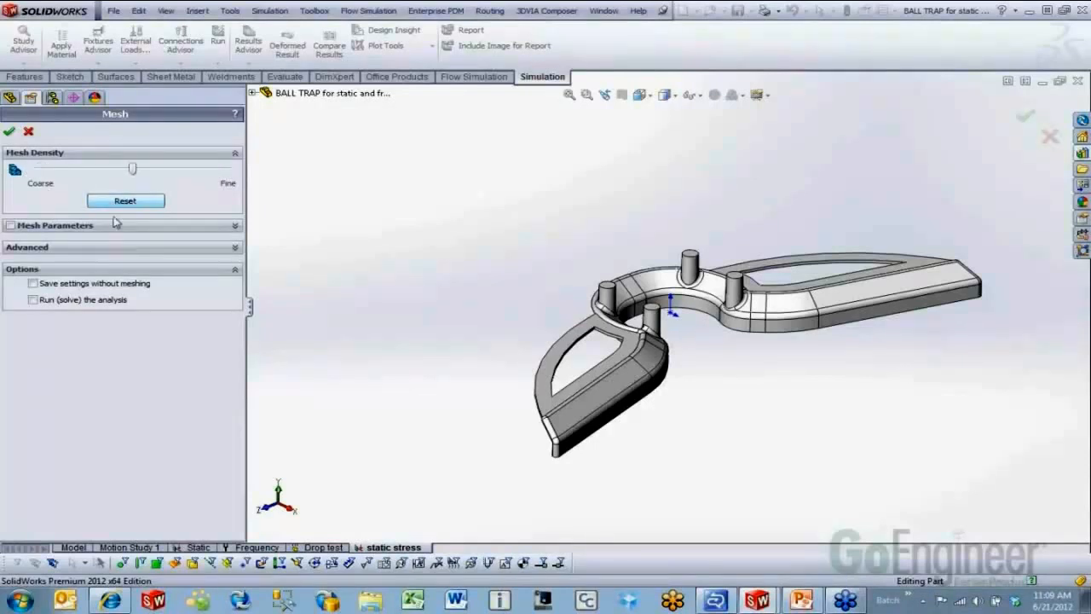
Turn on the mesh parameters, check the advanced options, and create a standard mesh at the default element size of 0.08574129 in
{"action": "left_click", "coordinate": [11, 226]}
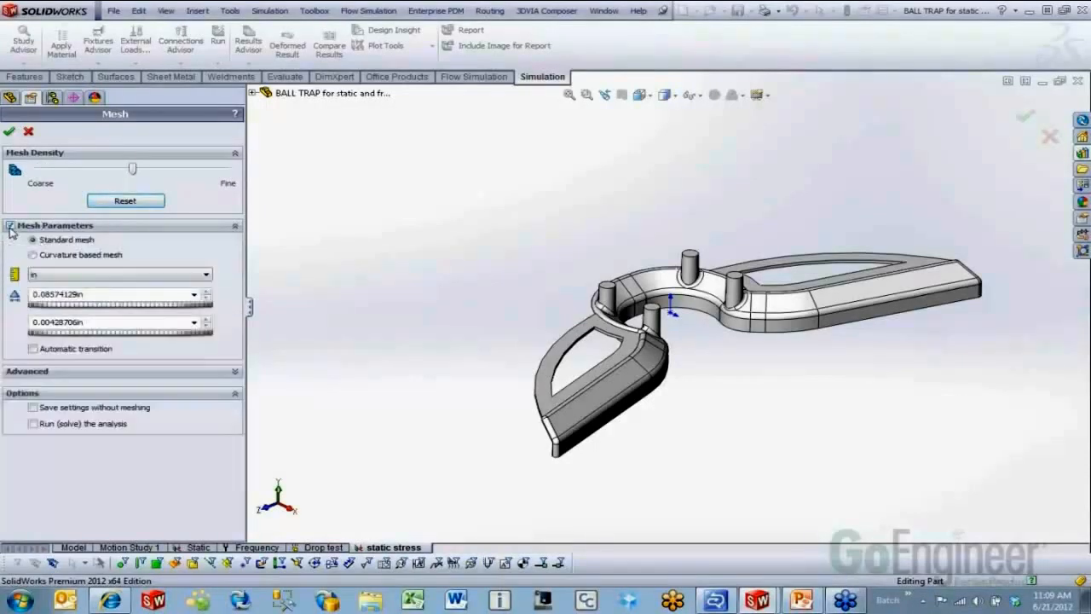
{"action": "double_click", "coordinate": [96, 294]}
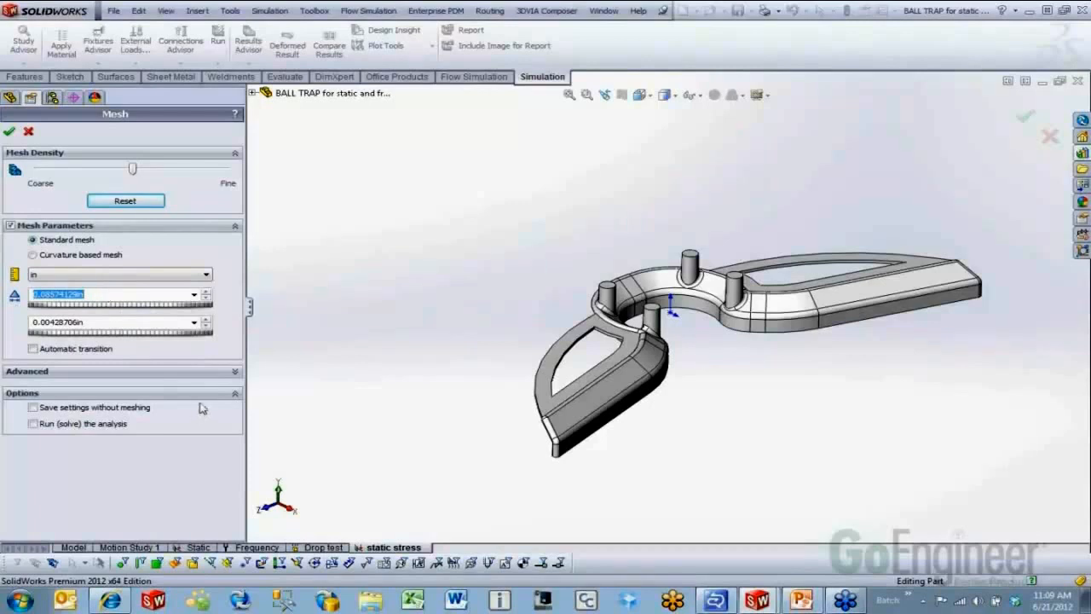
{"action": "left_click", "coordinate": [236, 372]}
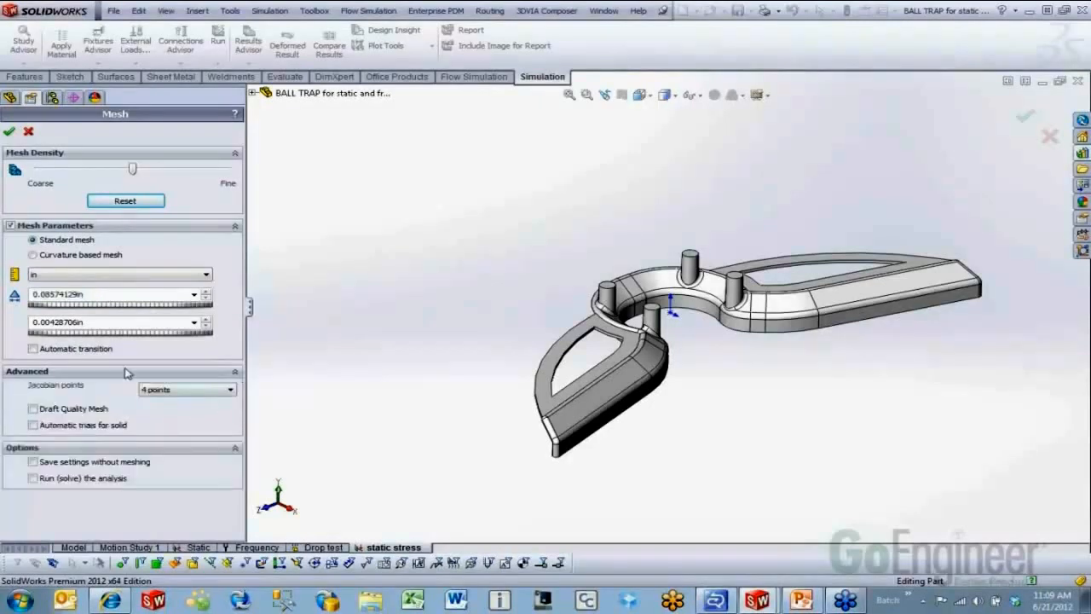
{"action": "left_click", "coordinate": [236, 372]}
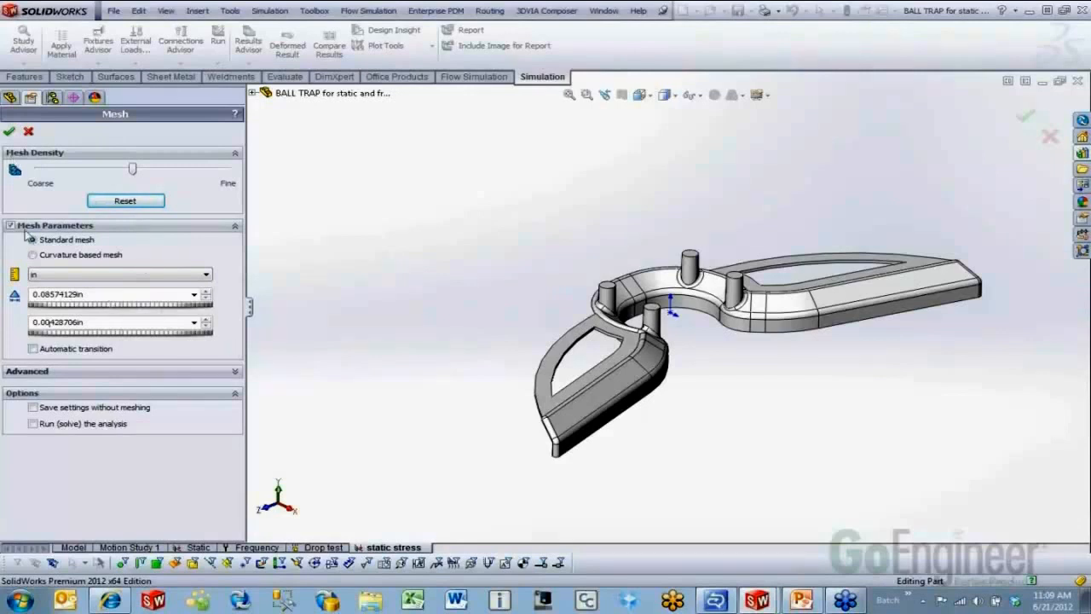
{"action": "left_click", "coordinate": [9, 131]}
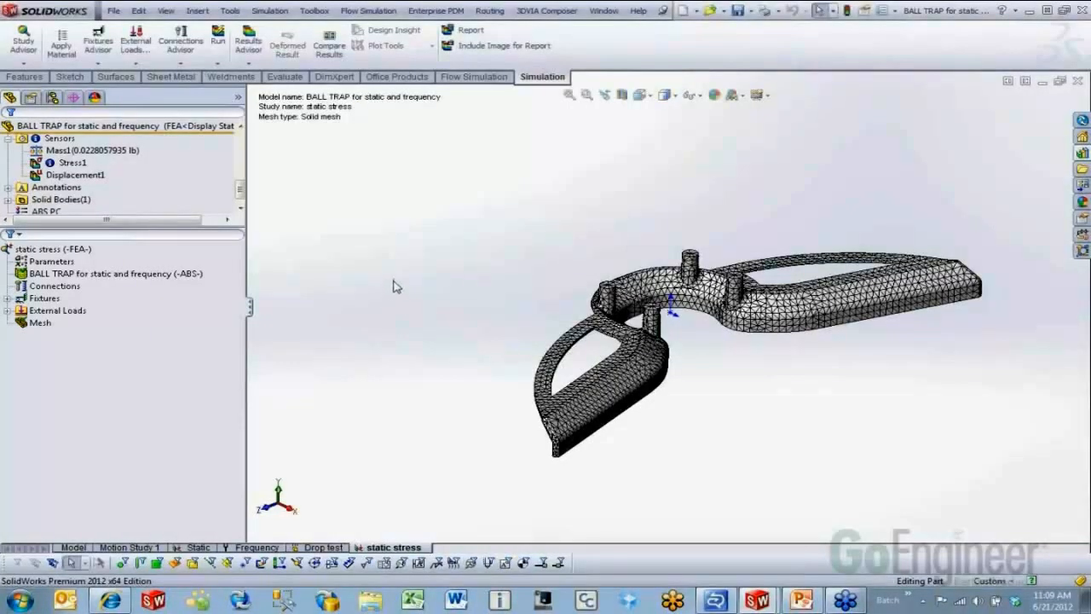
Apply a mesh control to the cylindrical side faces of all four pins, with element size 0.0428705 in and ratio 1.5
{"action": "scroll", "coordinate": [689, 294], "scroll_direction": "down", "scroll_amount": 2}
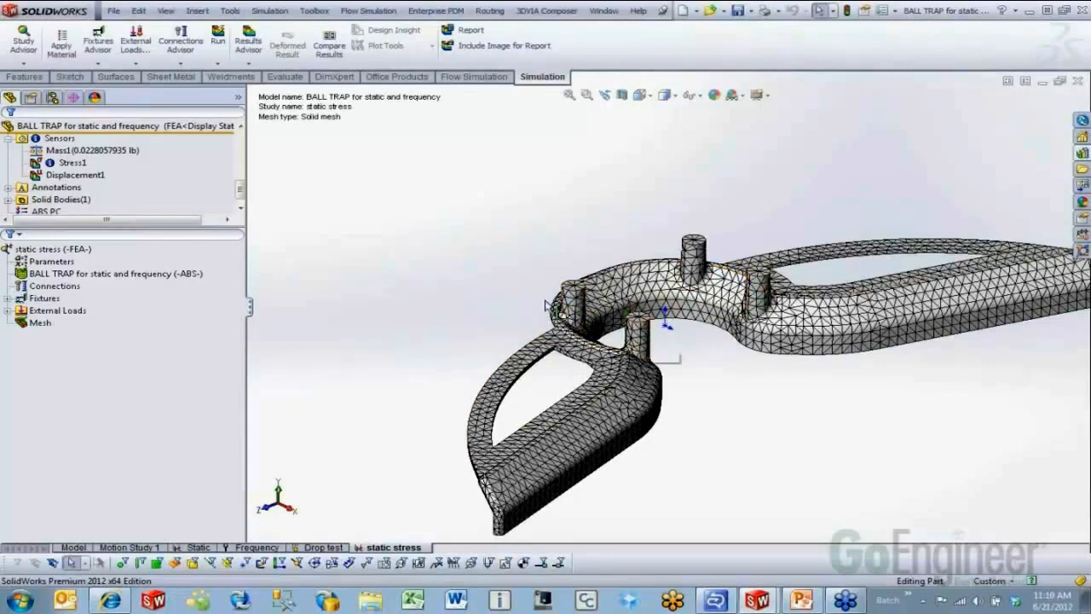
{"action": "right_click", "coordinate": [33, 323]}
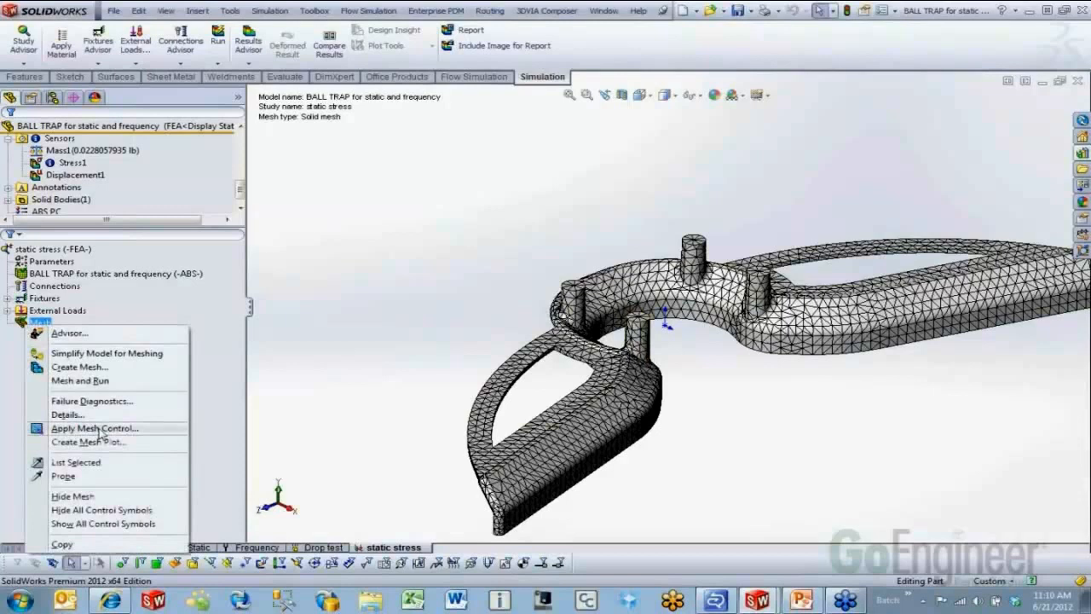
{"action": "left_click", "coordinate": [95, 429]}
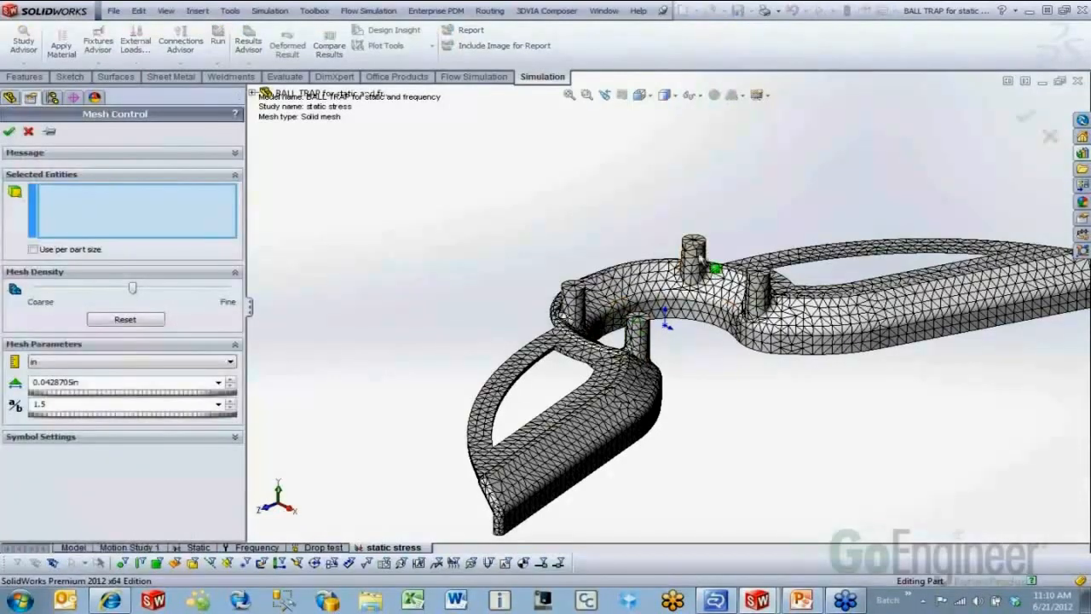
{"action": "left_click", "coordinate": [699, 257]}
{"action": "left_click", "coordinate": [756, 288]}
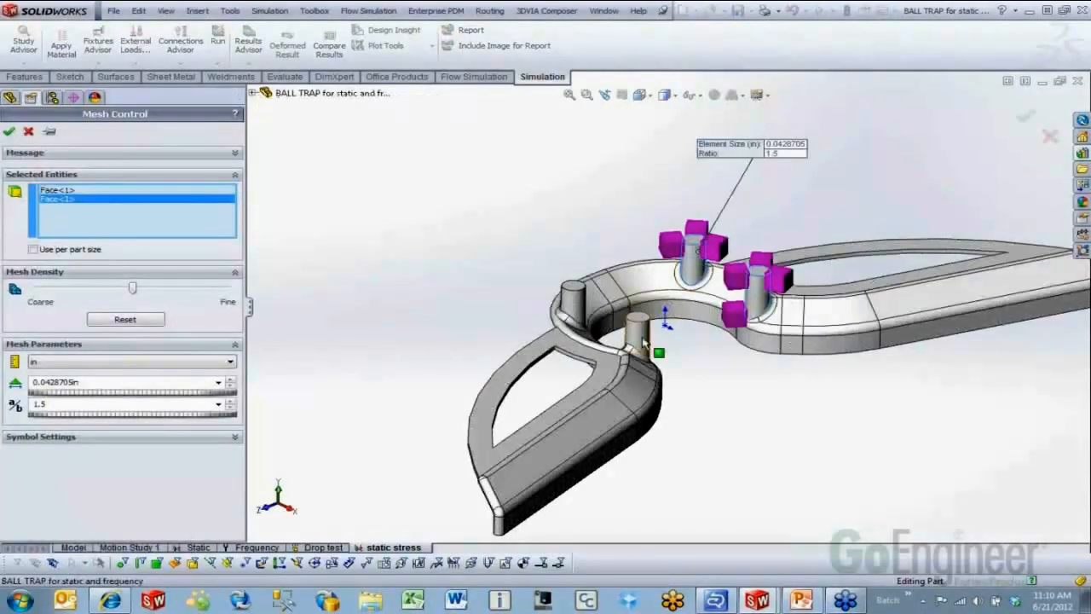
{"action": "left_click", "coordinate": [641, 337]}
{"action": "left_click", "coordinate": [573, 302]}
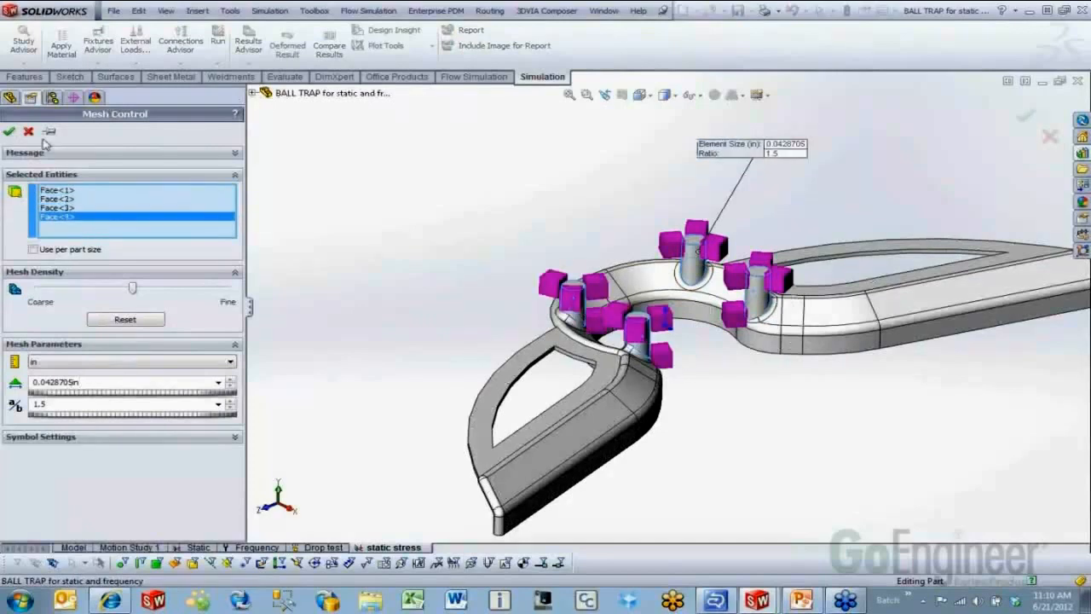
{"action": "left_click", "coordinate": [9, 130]}
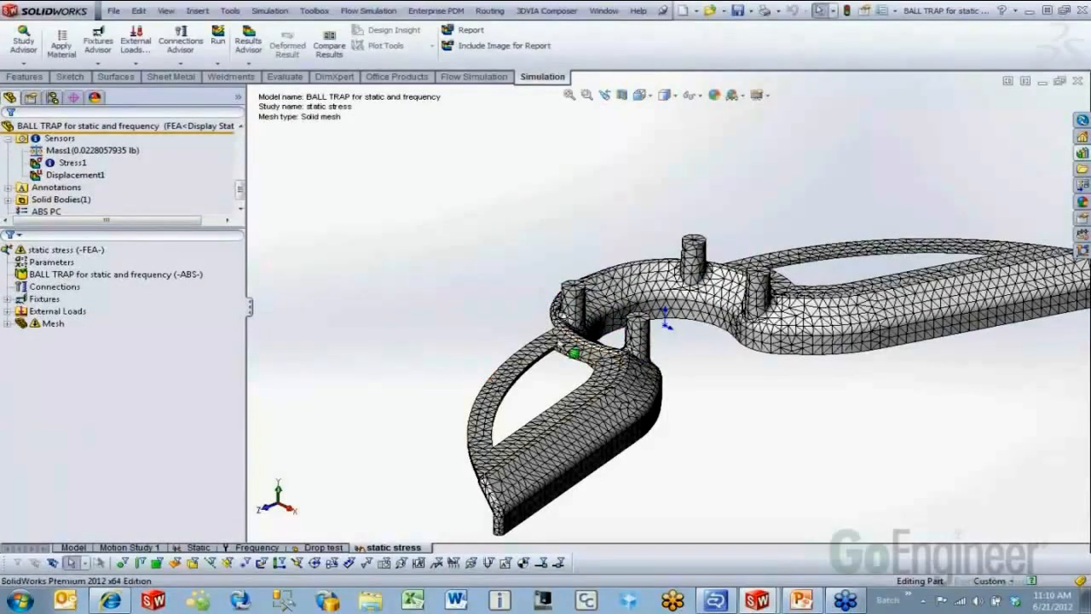
Remesh the part as a standard mesh with Draft Quality Mesh selected, and inspect the refined mesh around the pins
{"action": "right_click", "coordinate": [44, 323]}
{"action": "left_click", "coordinate": [92, 380]}
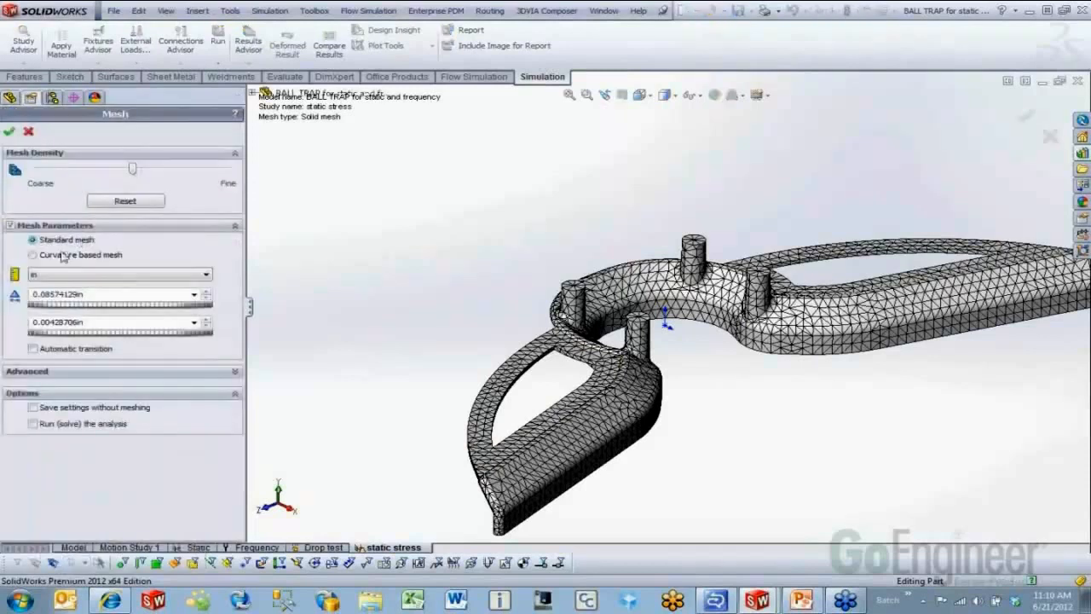
{"action": "left_click", "coordinate": [29, 374]}
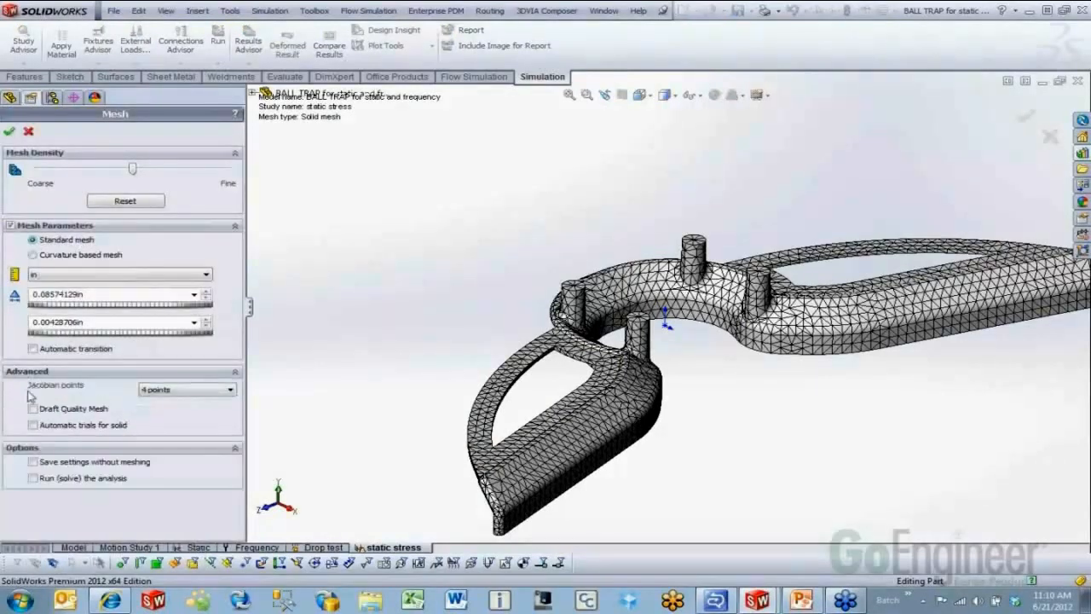
{"action": "left_click", "coordinate": [34, 409]}
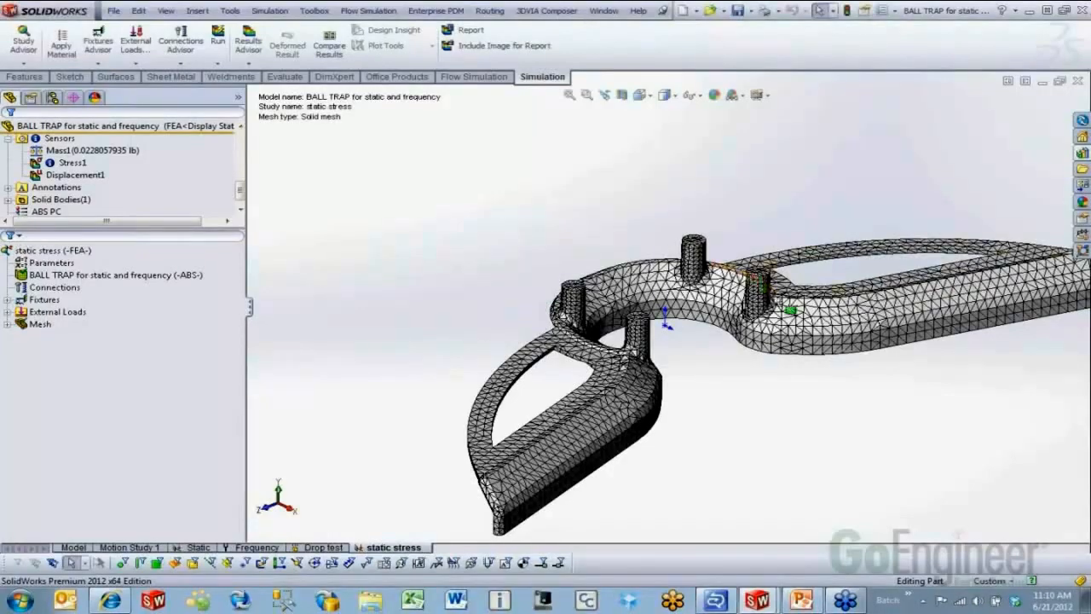
{"action": "scroll", "coordinate": [775, 306], "scroll_direction": "down", "scroll_amount": 5}
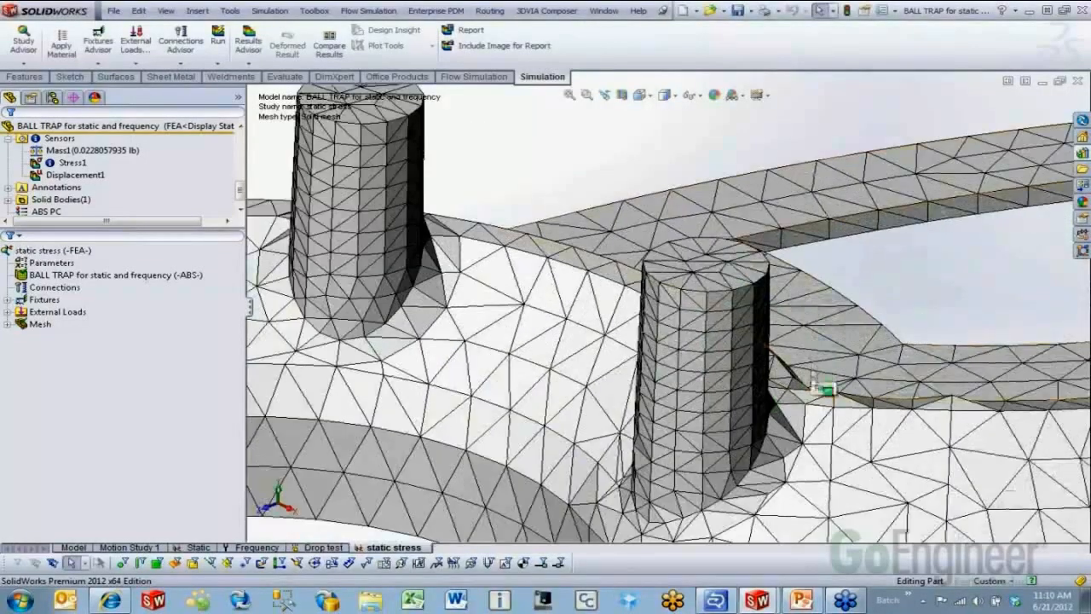
{"action": "scroll", "coordinate": [841, 414], "scroll_direction": "up", "scroll_amount": 5}
{"action": "scroll", "coordinate": [773, 442], "scroll_direction": "up", "scroll_amount": 8}
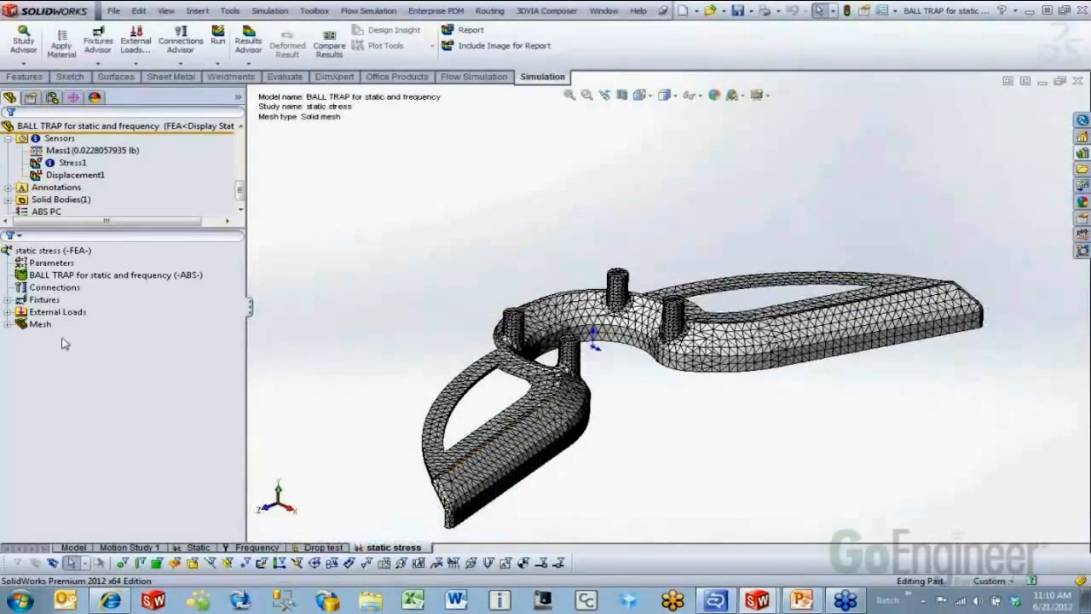
Run the static stress study and examine the von Mises stress plot around the loaded arm and pins
{"action": "right_click", "coordinate": [66, 251]}
{"action": "left_click", "coordinate": [139, 260]}
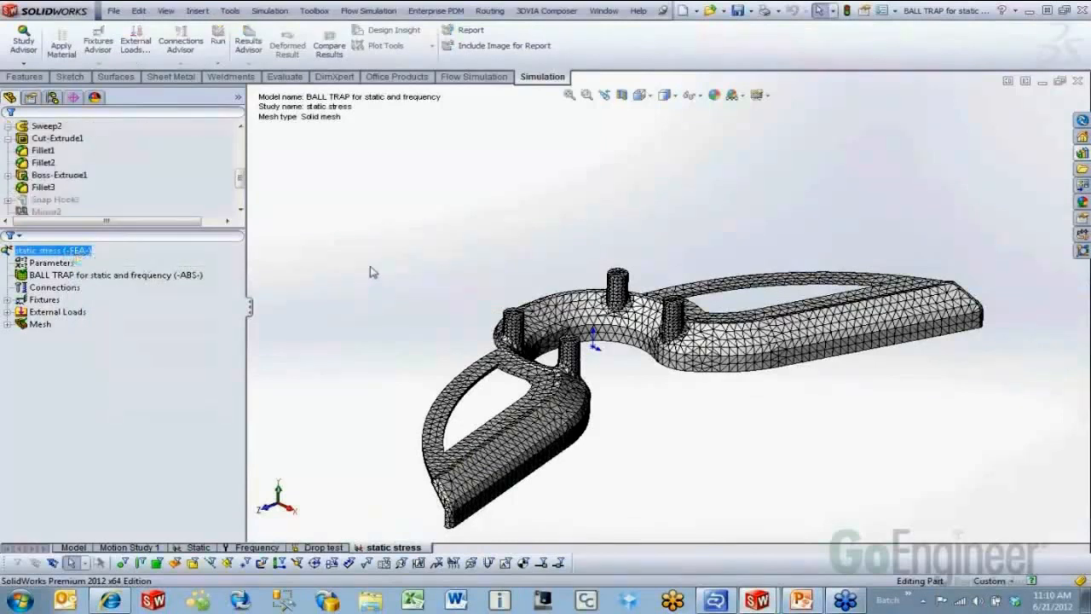
{"action": "left_click", "coordinate": [637, 358]}
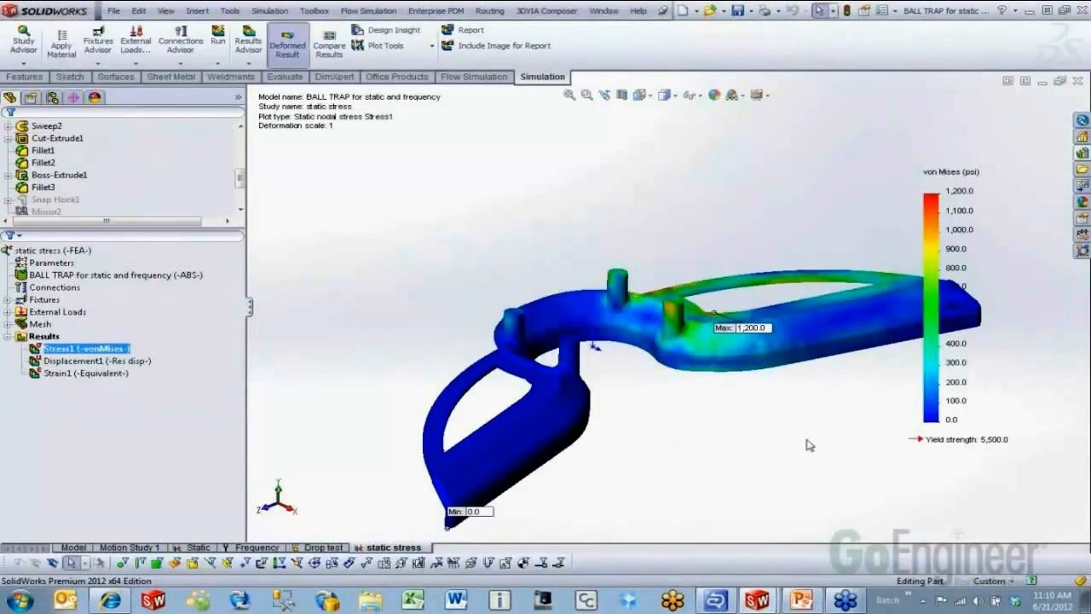
{"action": "scroll", "coordinate": [807, 435], "scroll_direction": "up", "scroll_amount": 2}
{"action": "scroll", "coordinate": [797, 395], "scroll_direction": "down", "scroll_amount": 2}
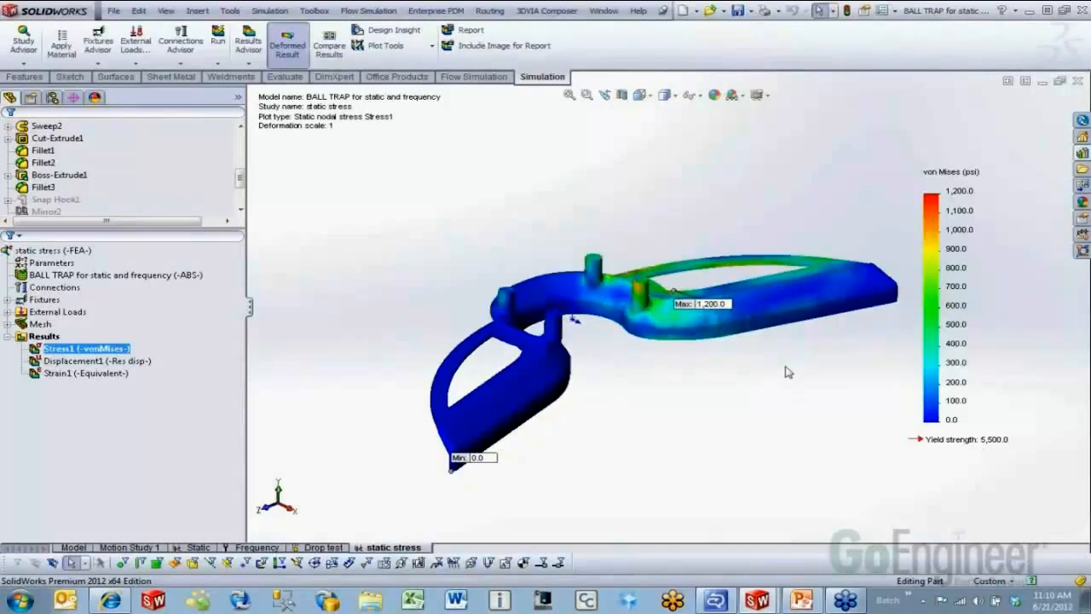
{"action": "middle_click_drag", "start_coordinate": [640, 213], "coordinate": [570, 302]}
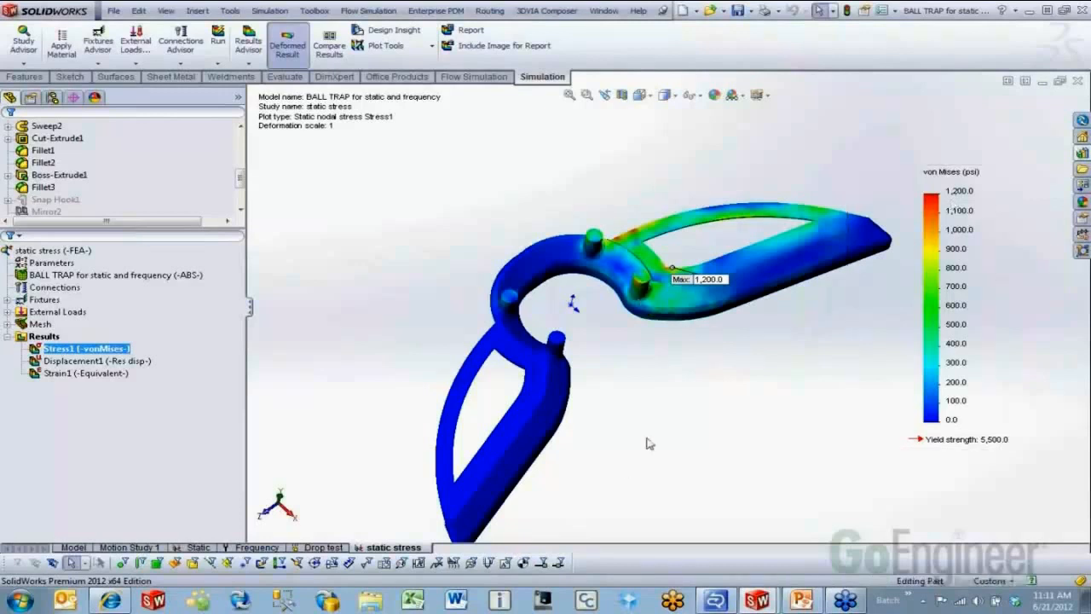
Show the resultant displacement plot, play its deformation animation, and close the animation
{"action": "double_click", "coordinate": [51, 361]}
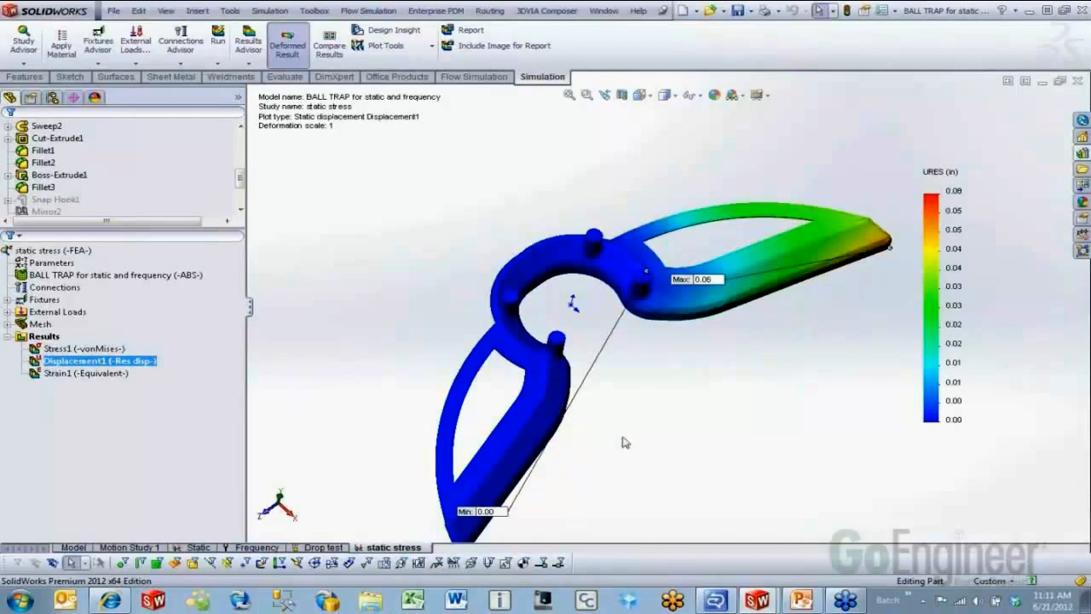
{"action": "middle_click_drag", "start_coordinate": [621, 441], "coordinate": [852, 332]}
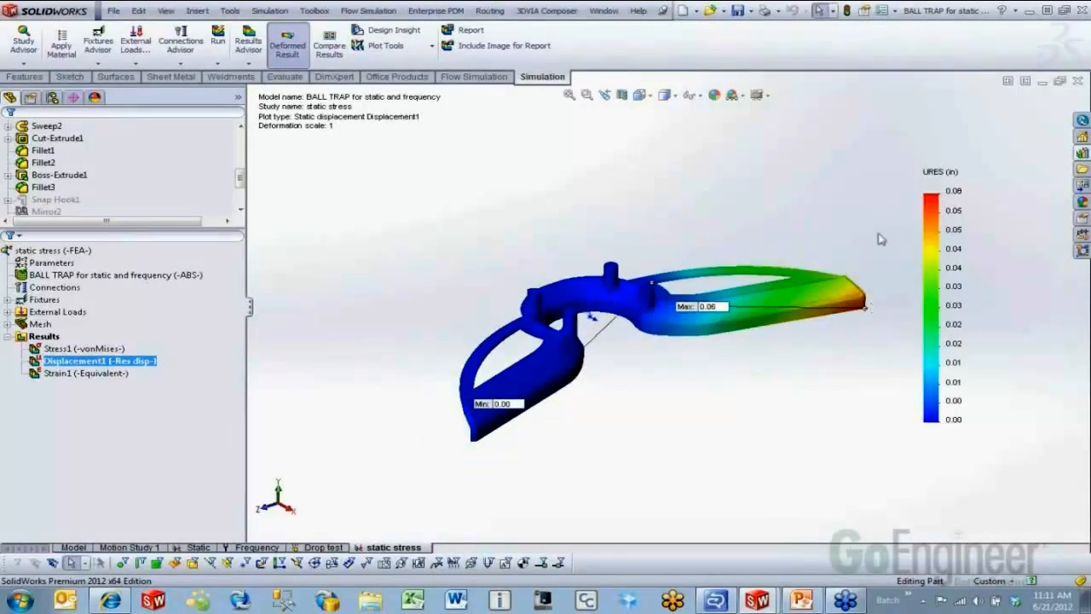
{"action": "right_click", "coordinate": [91, 362]}
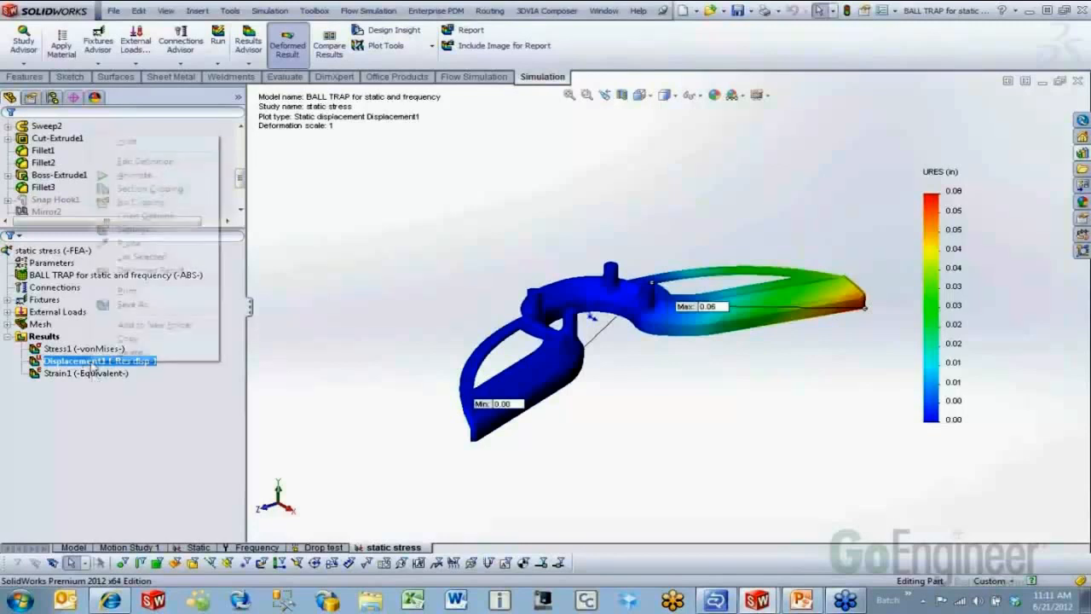
{"action": "left_click", "coordinate": [136, 174]}
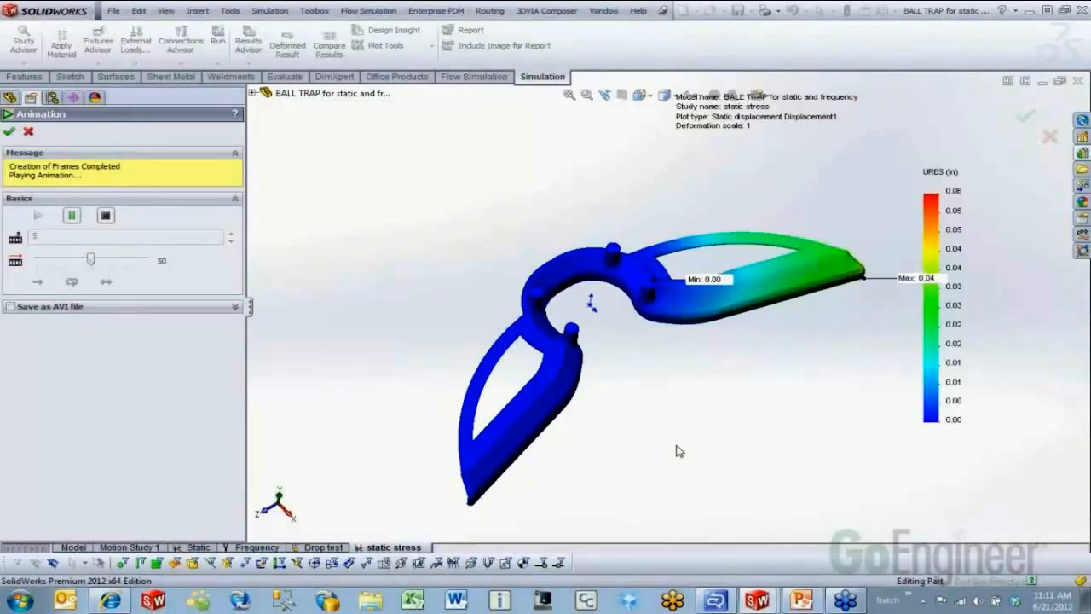
{"action": "left_click", "coordinate": [9, 132]}
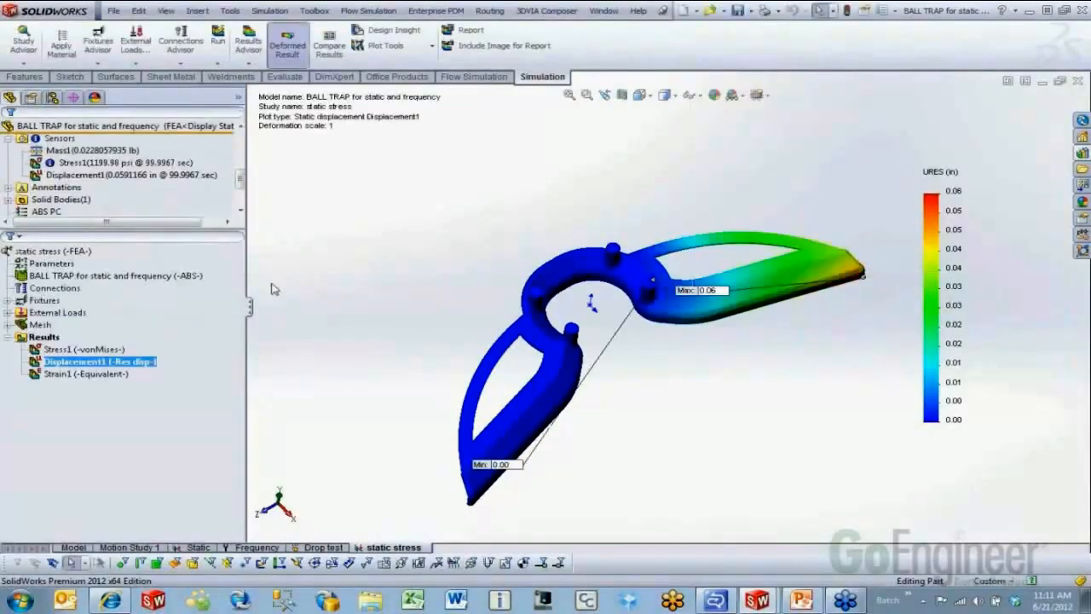
Define a factor of safety plot using the Automatic criterion and multiplication factor 1, showing areas below a factor of safety of 2
{"action": "right_click", "coordinate": [53, 339]}
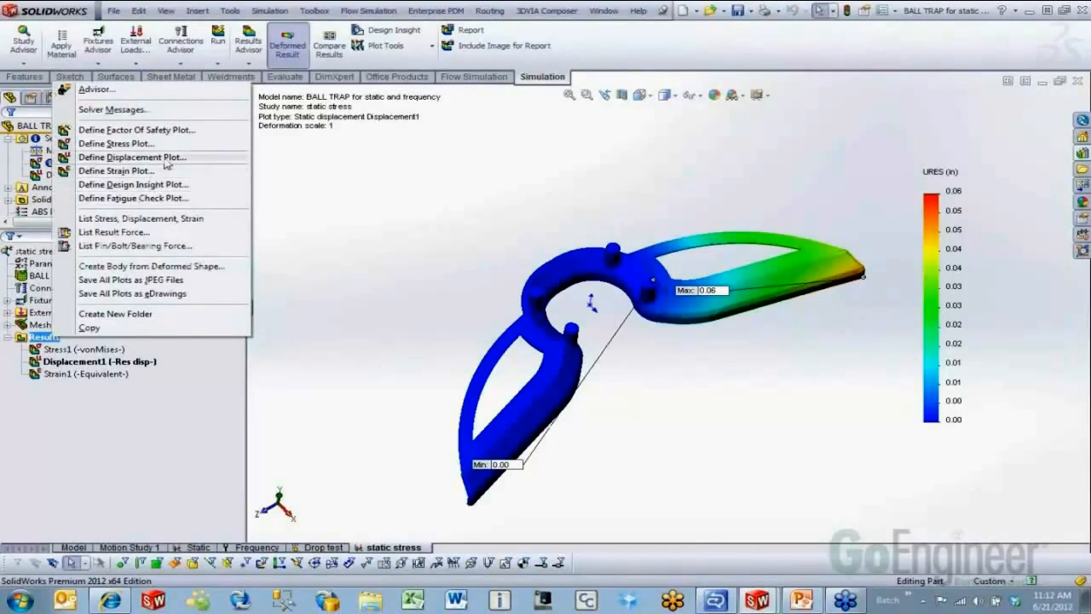
{"action": "left_click", "coordinate": [136, 129]}
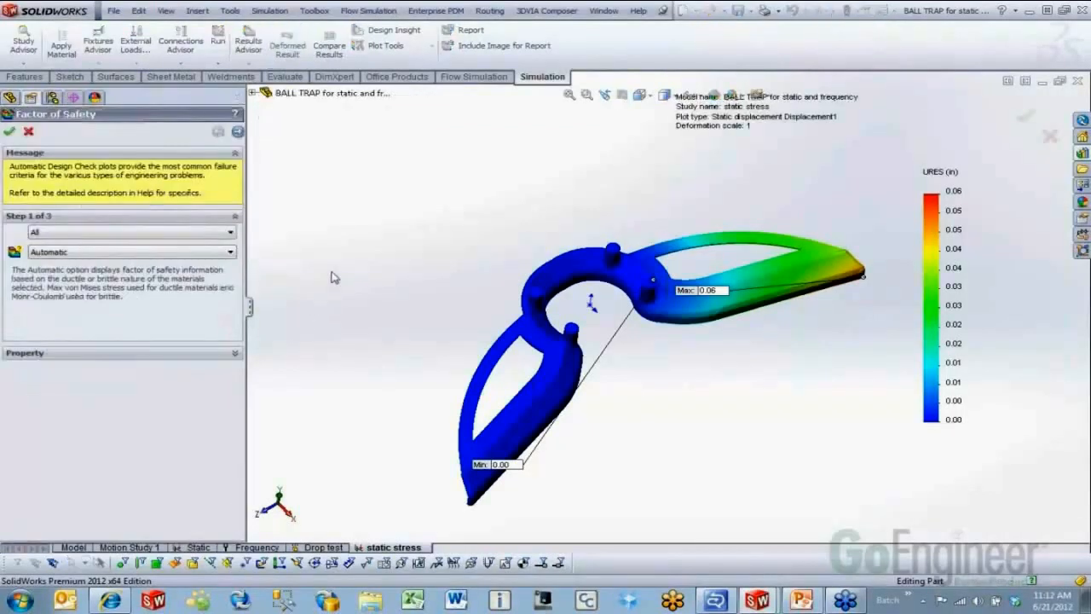
{"action": "left_click", "coordinate": [237, 132]}
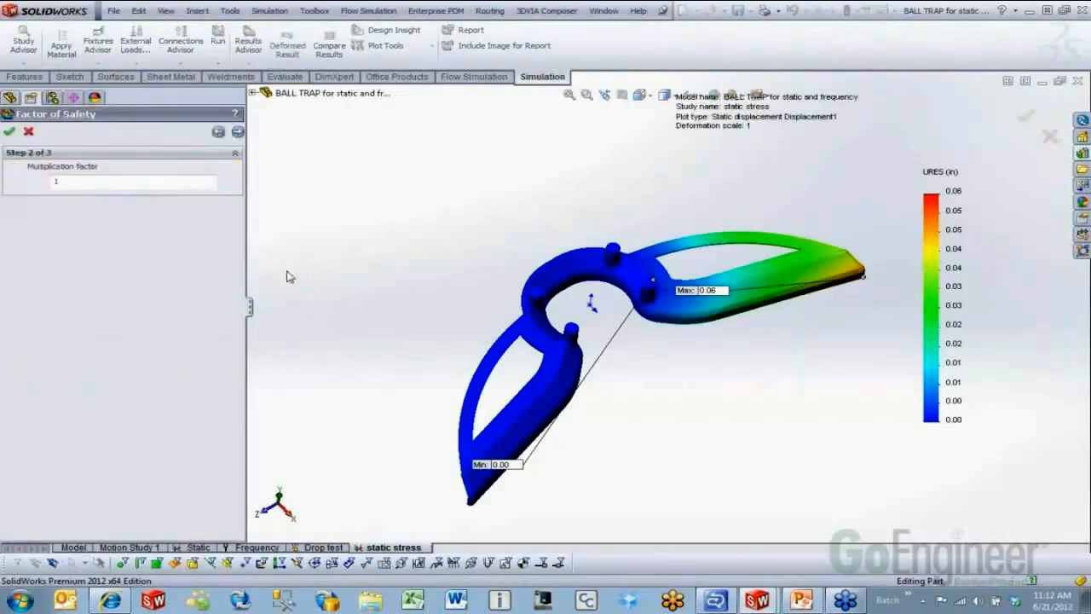
{"action": "left_click", "coordinate": [239, 132]}
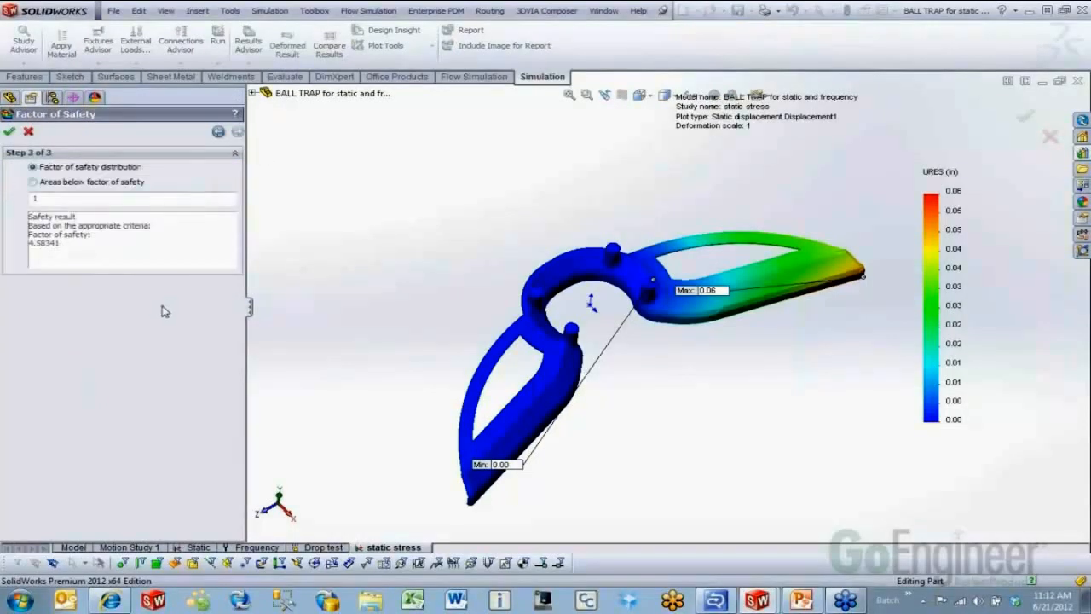
{"action": "double_click", "coordinate": [69, 198]}
{"action": "type", "text": "2"}
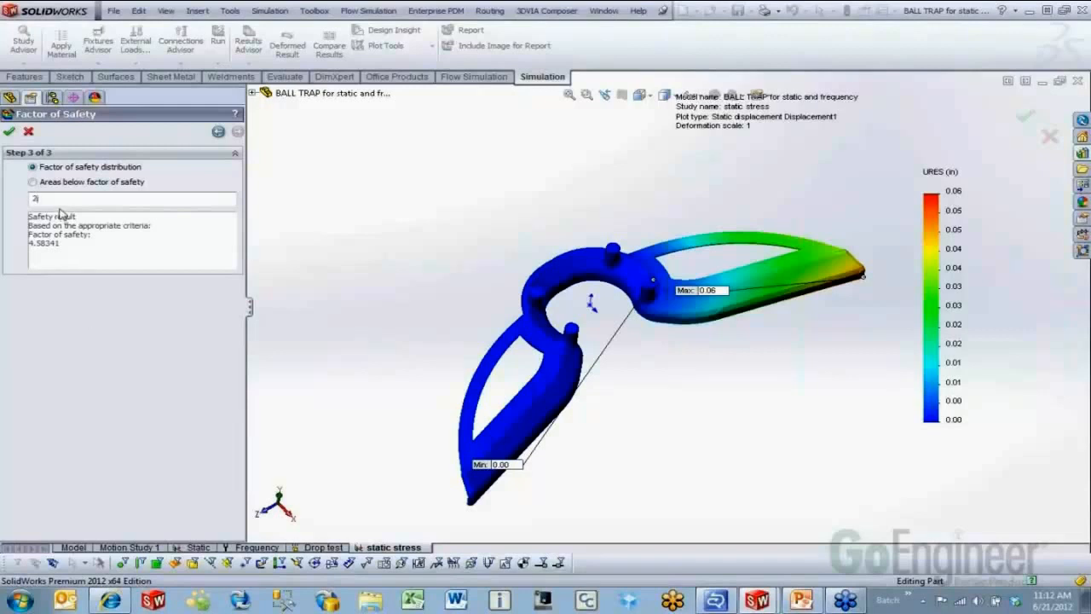
{"action": "left_click", "coordinate": [9, 130]}
{"action": "middle_click_drag", "start_coordinate": [601, 422], "coordinate": [648, 399]}
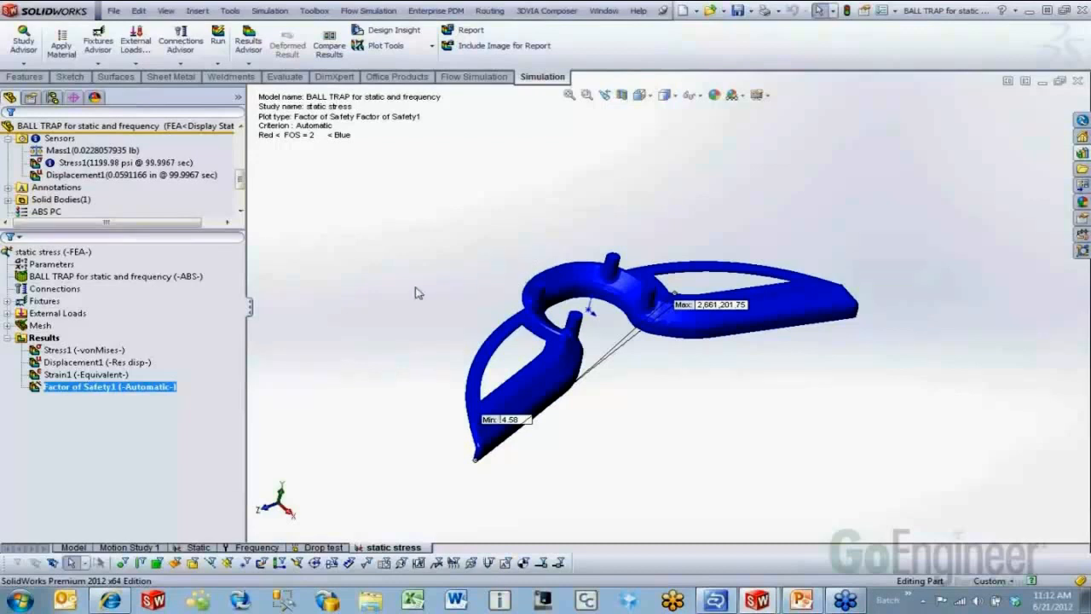
{"action": "middle_click_drag", "start_coordinate": [642, 405], "coordinate": [682, 339]}
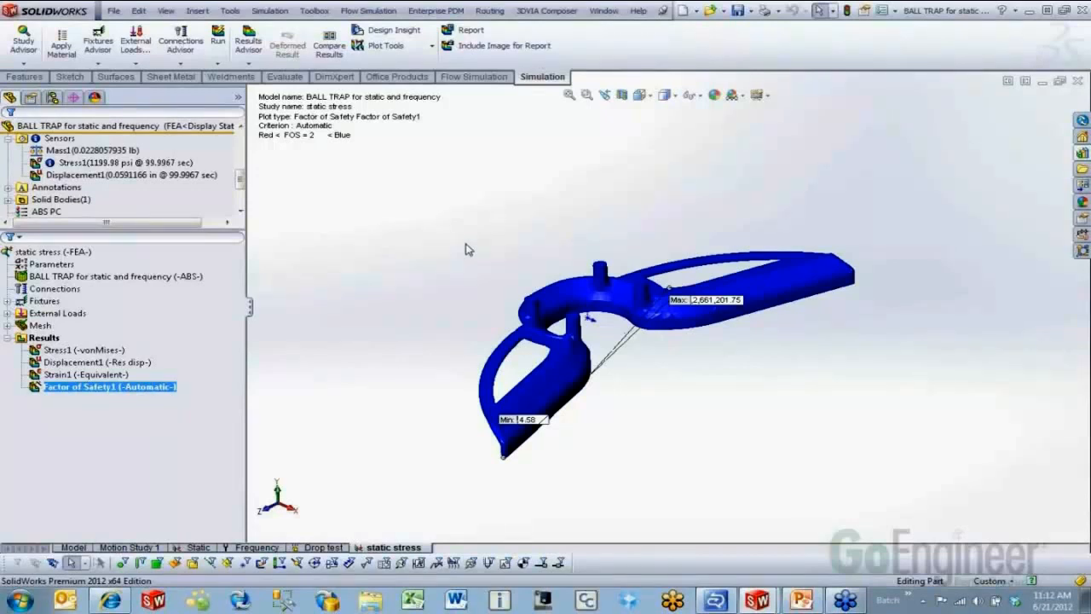
Create a new Frequency study named "freq" for the ball trap
{"action": "left_click", "coordinate": [266, 11]}
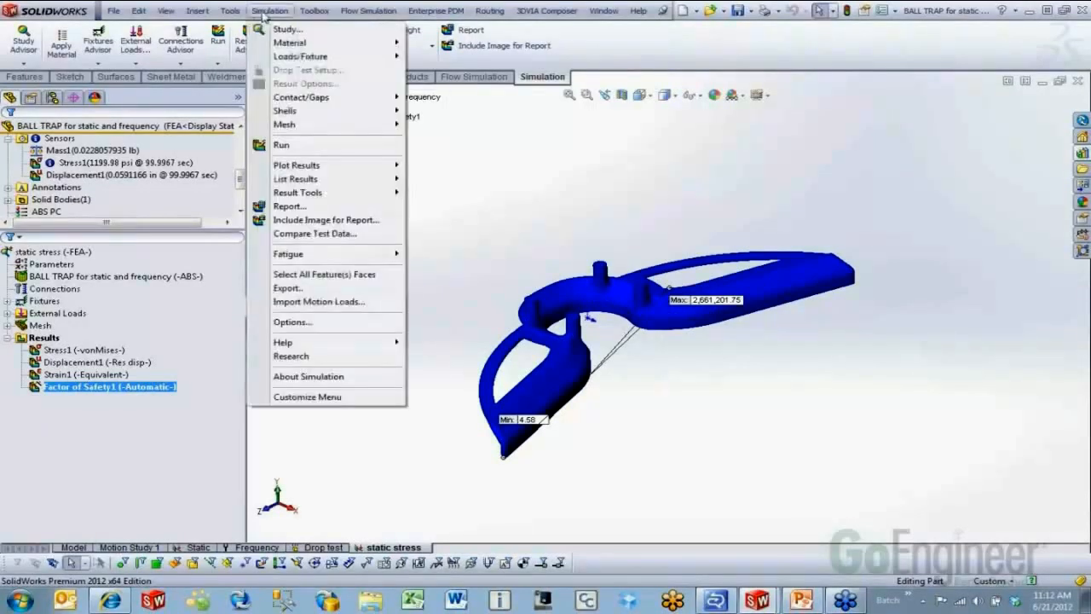
{"action": "left_click", "coordinate": [286, 29]}
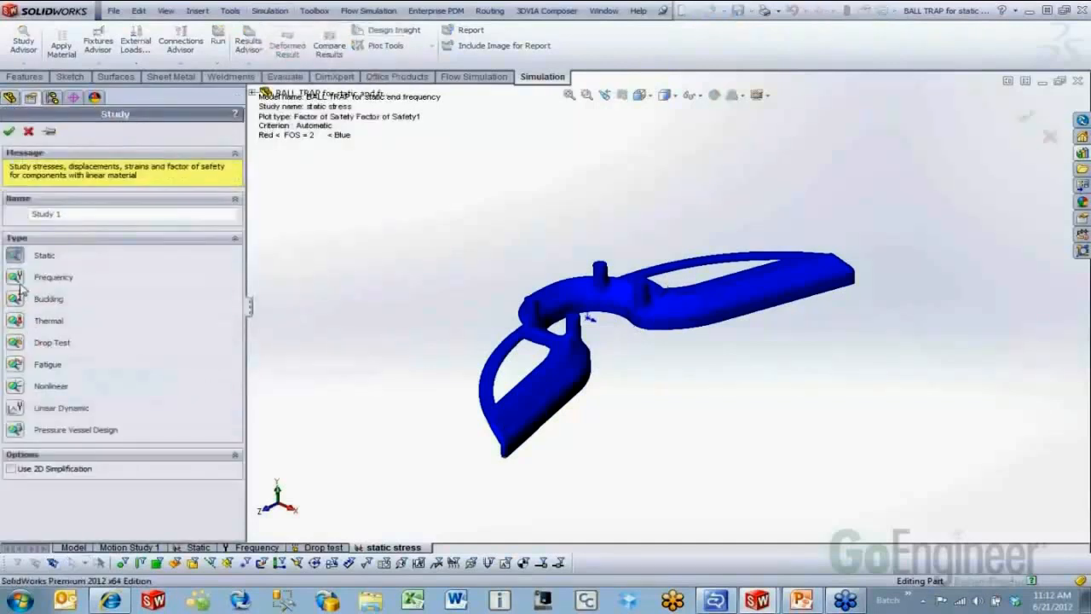
{"action": "left_click", "coordinate": [15, 277]}
{"action": "left_click_drag", "start_coordinate": [66, 205], "coordinate": [21, 204]}
{"action": "type", "text": "f"}
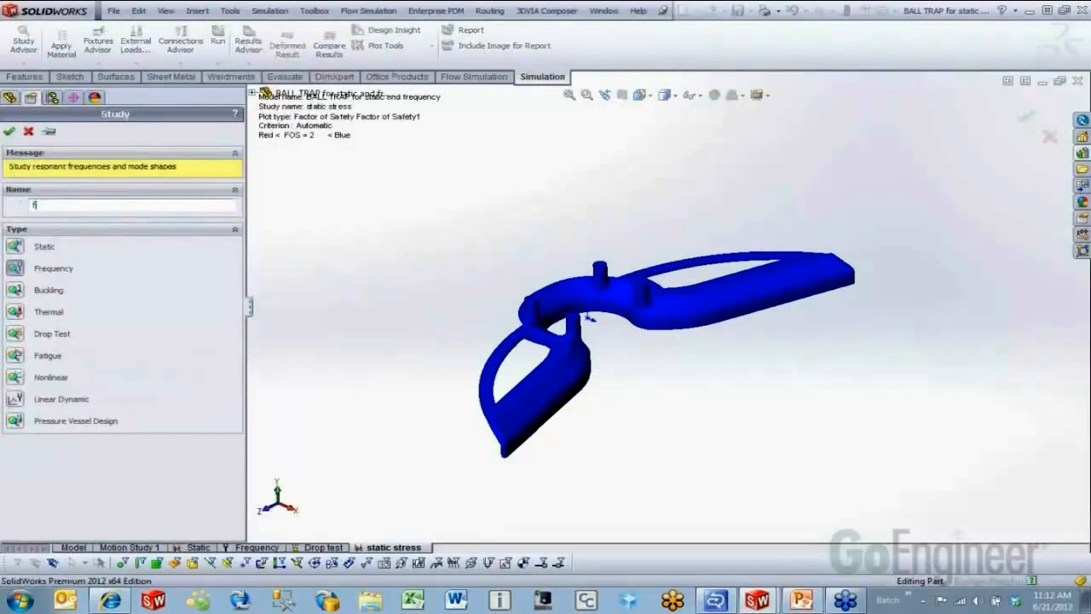
{"action": "type", "text": "req"}
{"action": "left_click", "coordinate": [9, 131]}
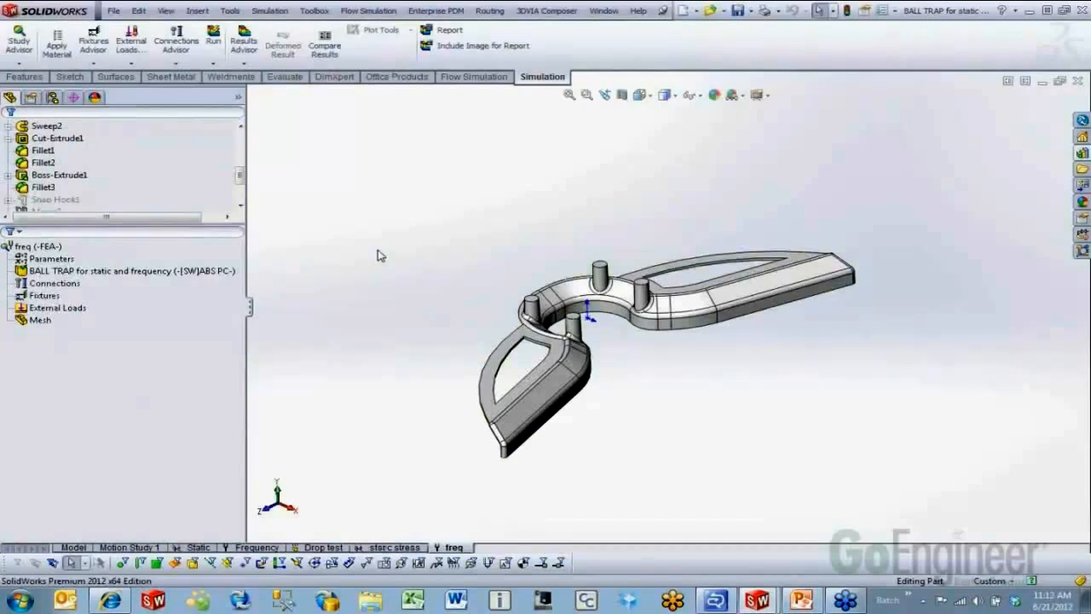
Copy the ABS material assignment, fixtures, external loads and mesh from the static stress study into the freq study
{"action": "left_click", "coordinate": [362, 546]}
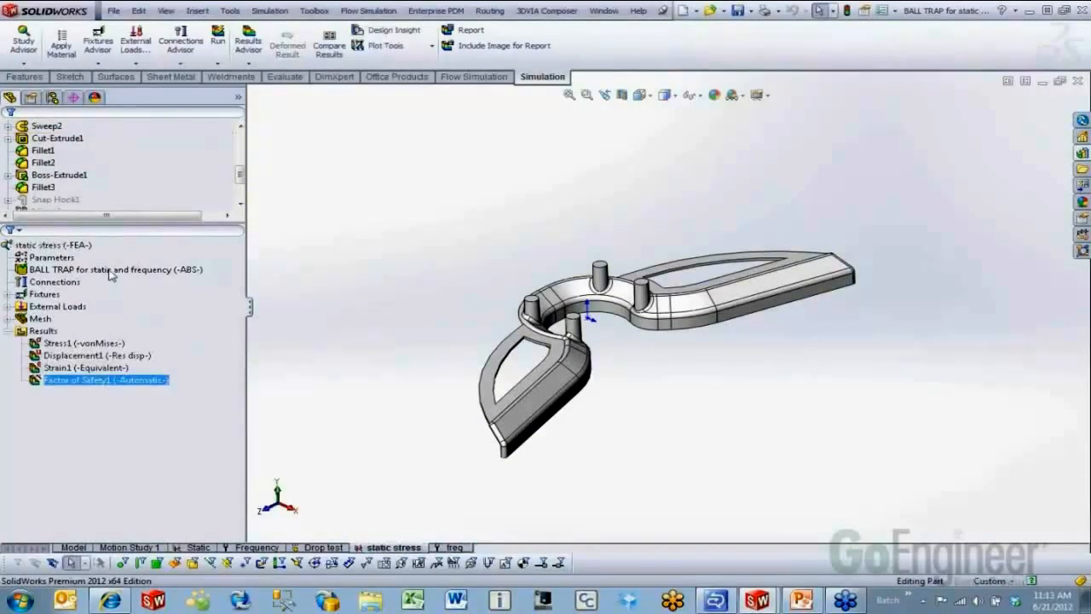
{"action": "left_click_drag", "start_coordinate": [111, 271], "coordinate": [466, 550]}
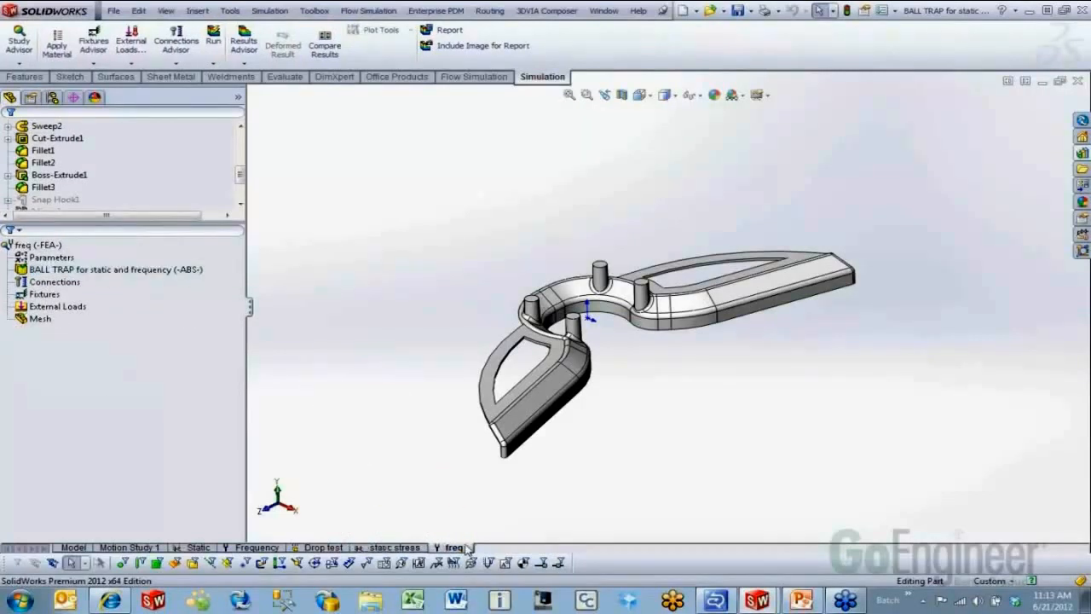
{"action": "left_click", "coordinate": [397, 546]}
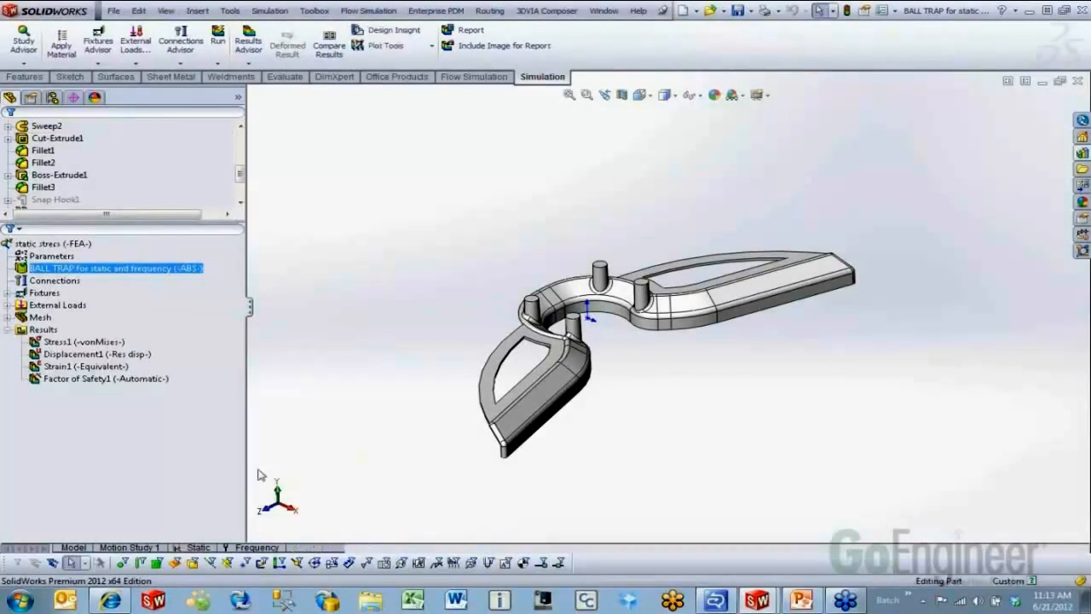
{"action": "left_click_drag", "start_coordinate": [48, 293], "coordinate": [452, 547]}
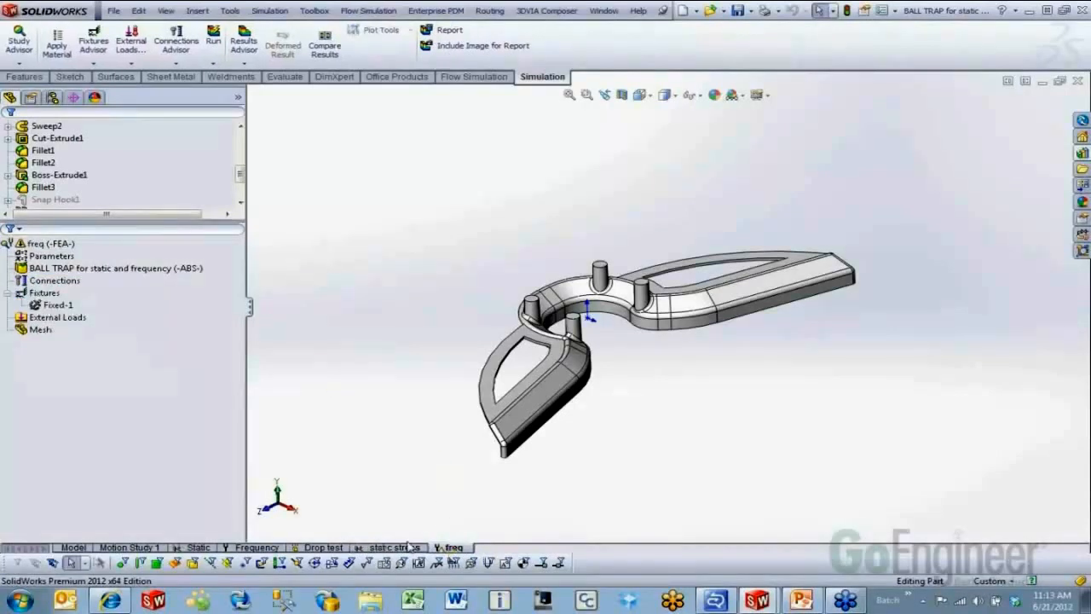
{"action": "left_click", "coordinate": [401, 547]}
{"action": "left_click_drag", "start_coordinate": [53, 304], "coordinate": [452, 548]}
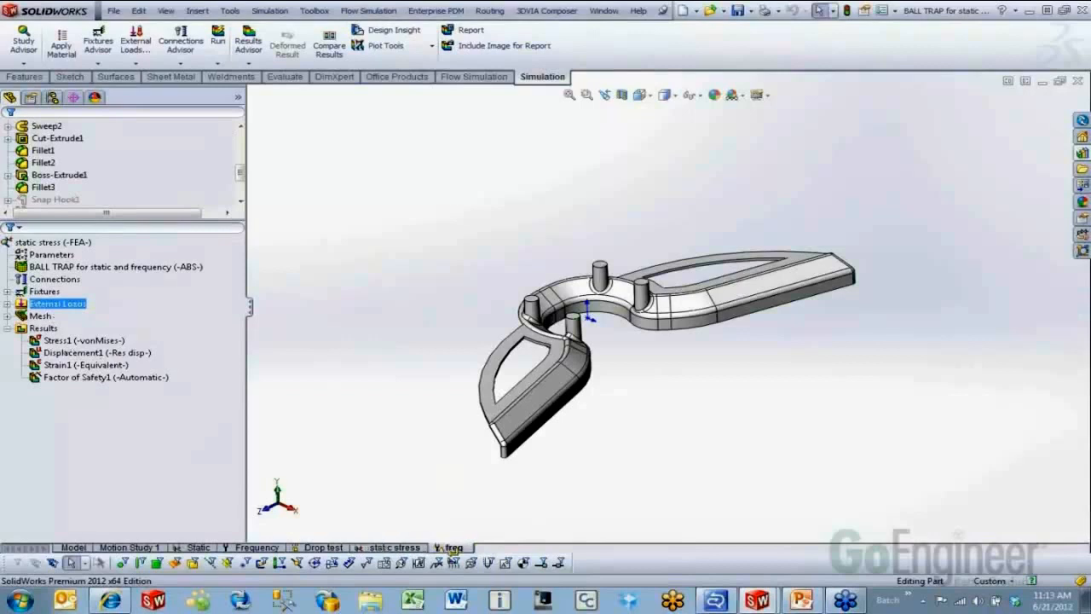
{"action": "left_click", "coordinate": [391, 545]}
{"action": "left_click_drag", "start_coordinate": [40, 314], "coordinate": [457, 546]}
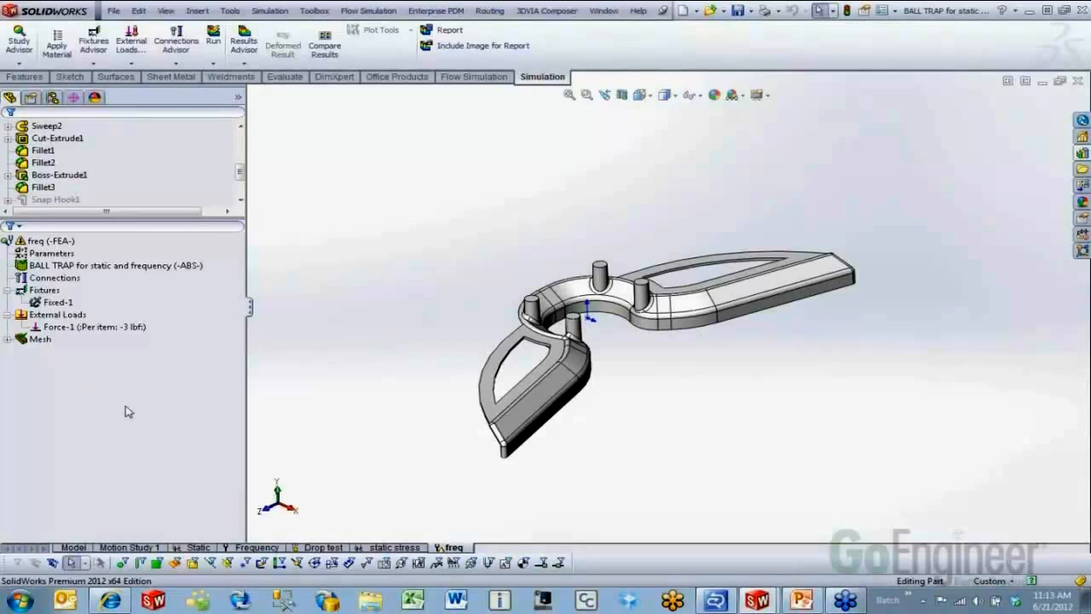
Suppress the force load in the freq study and run the frequency analysis
{"action": "right_click", "coordinate": [106, 327]}
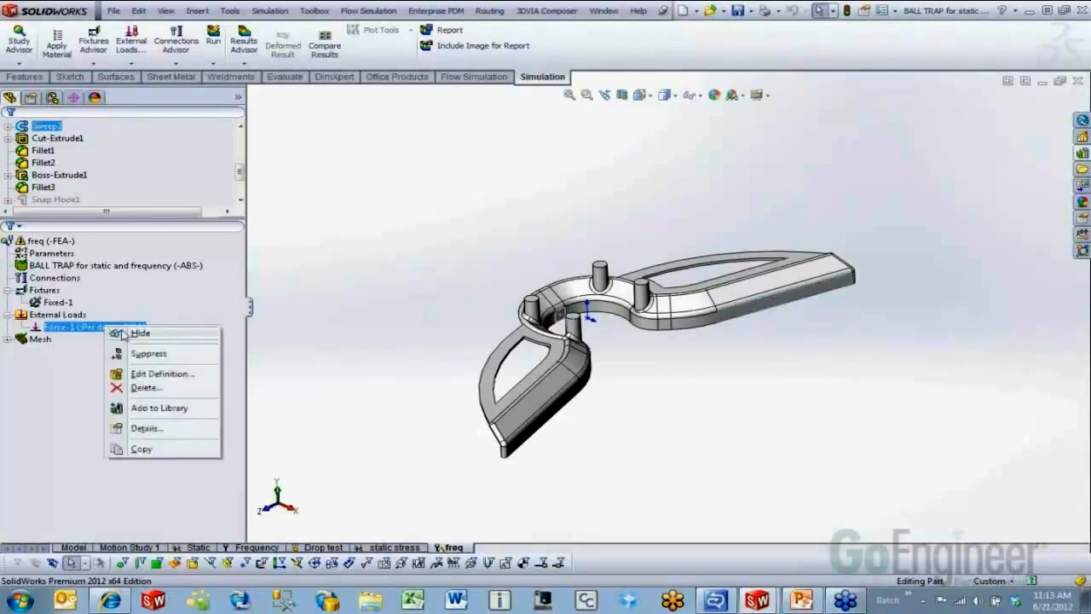
{"action": "left_click", "coordinate": [179, 356]}
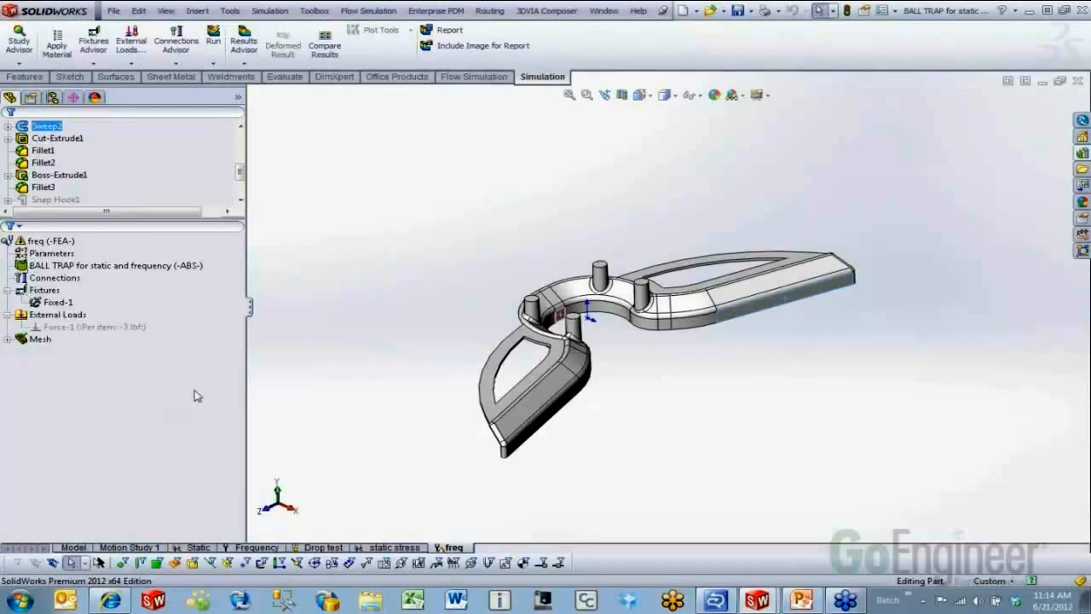
{"action": "right_click", "coordinate": [48, 241]}
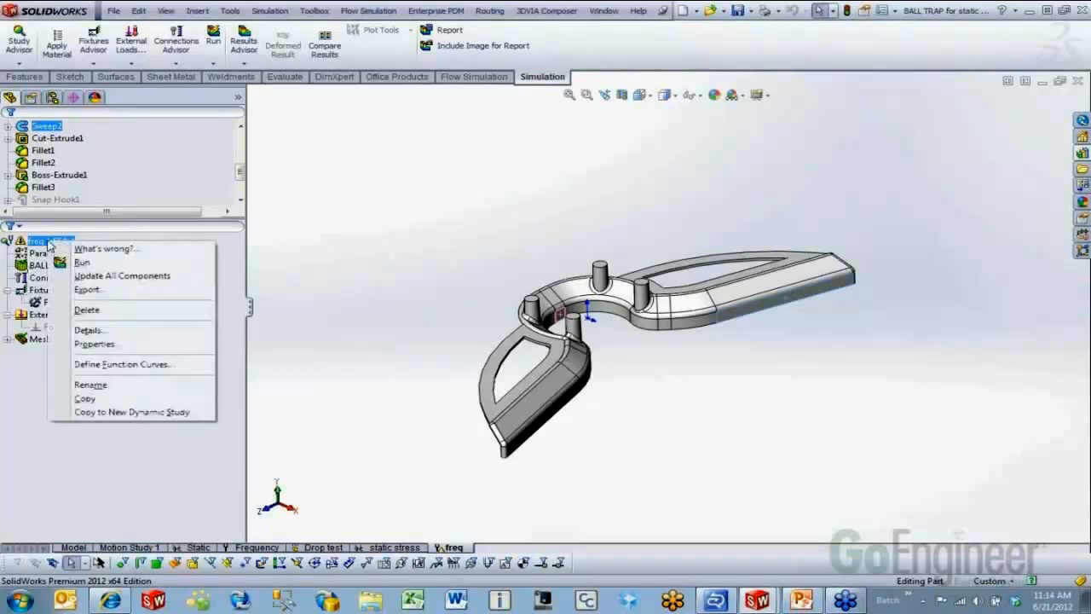
{"action": "left_click", "coordinate": [81, 263]}
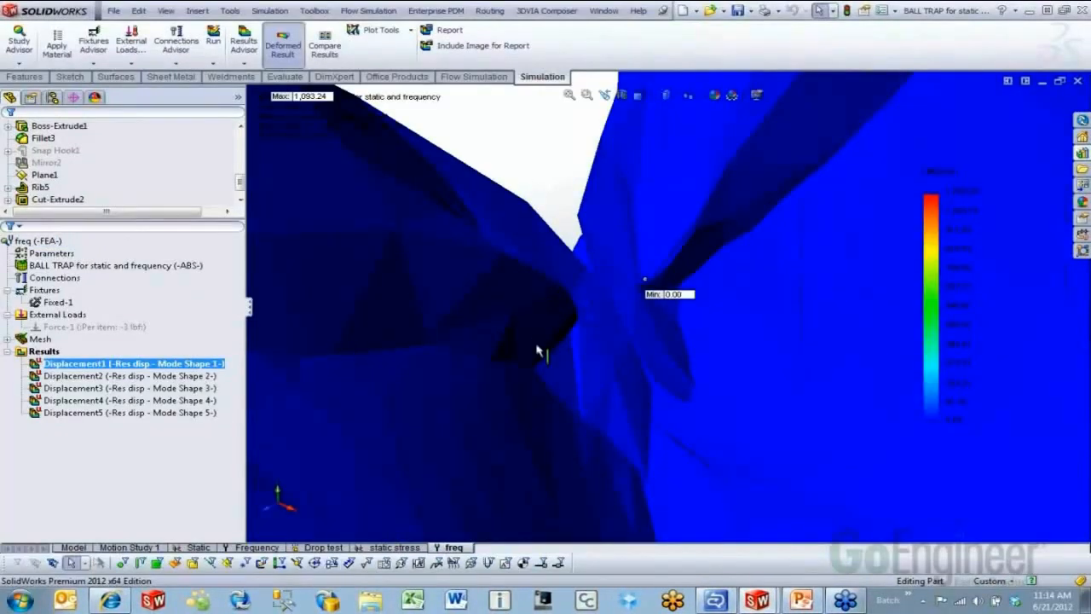
Set the mode shape 1 displacement plot's deformed shape to Automatic scale and bring the deformed part into view
{"action": "scroll", "coordinate": [579, 385], "scroll_direction": "up", "scroll_amount": 5}
{"action": "right_click", "coordinate": [102, 363]}
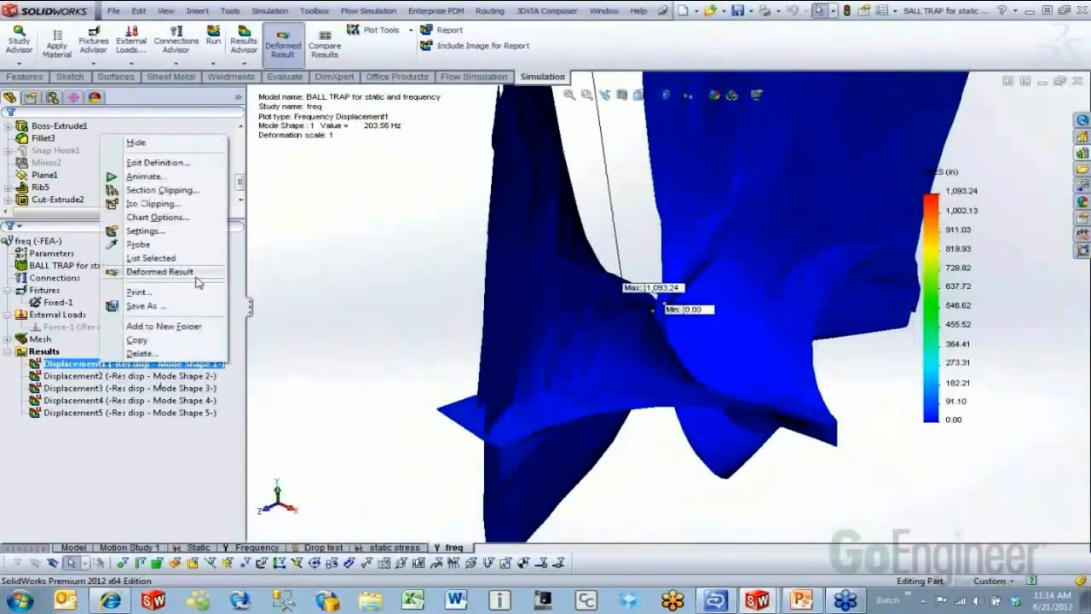
{"action": "left_click", "coordinate": [202, 163]}
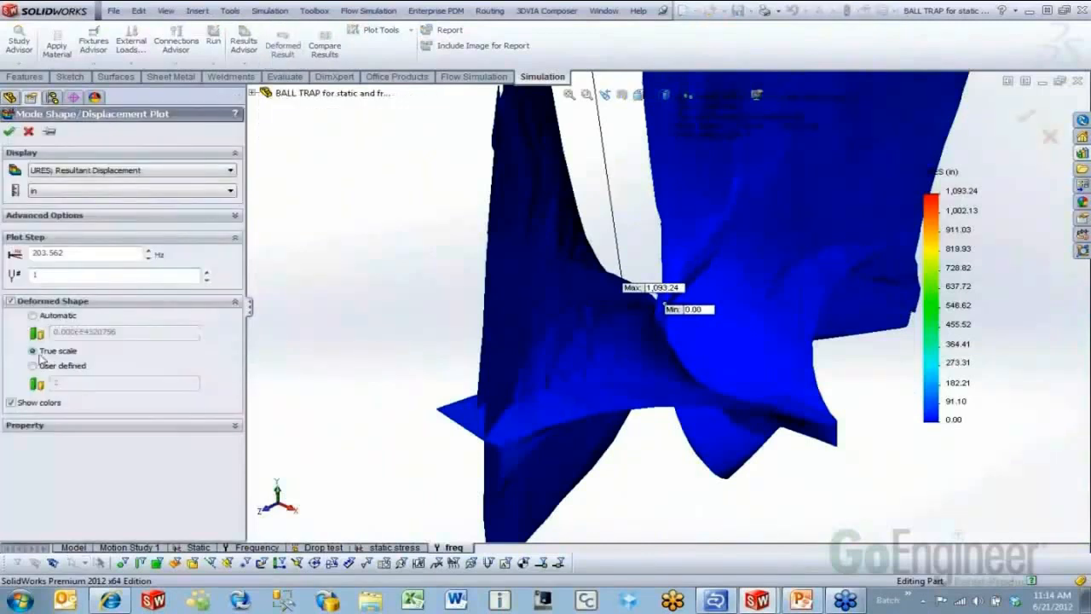
{"action": "left_click", "coordinate": [32, 316]}
{"action": "left_click", "coordinate": [9, 131]}
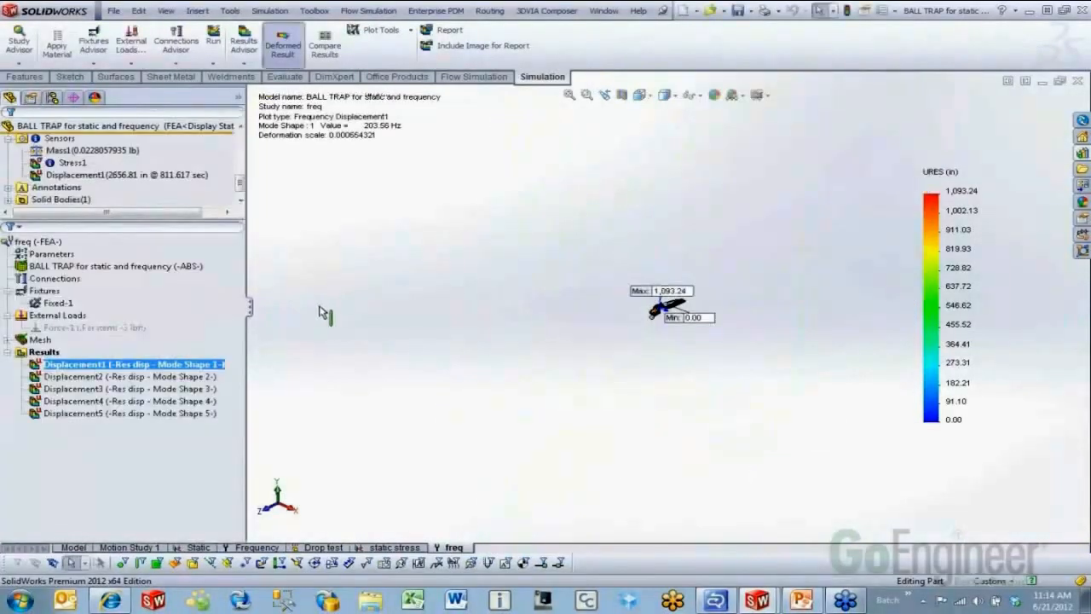
{"action": "scroll", "coordinate": [665, 324], "scroll_direction": "down", "scroll_amount": 8}
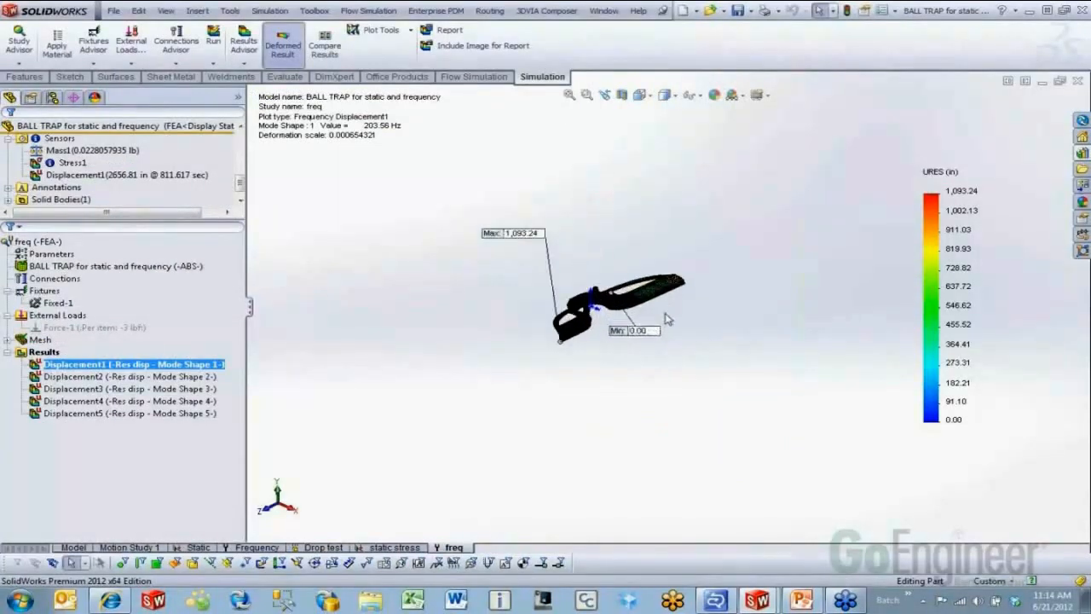
{"action": "scroll", "coordinate": [664, 319], "scroll_direction": "down", "scroll_amount": 2}
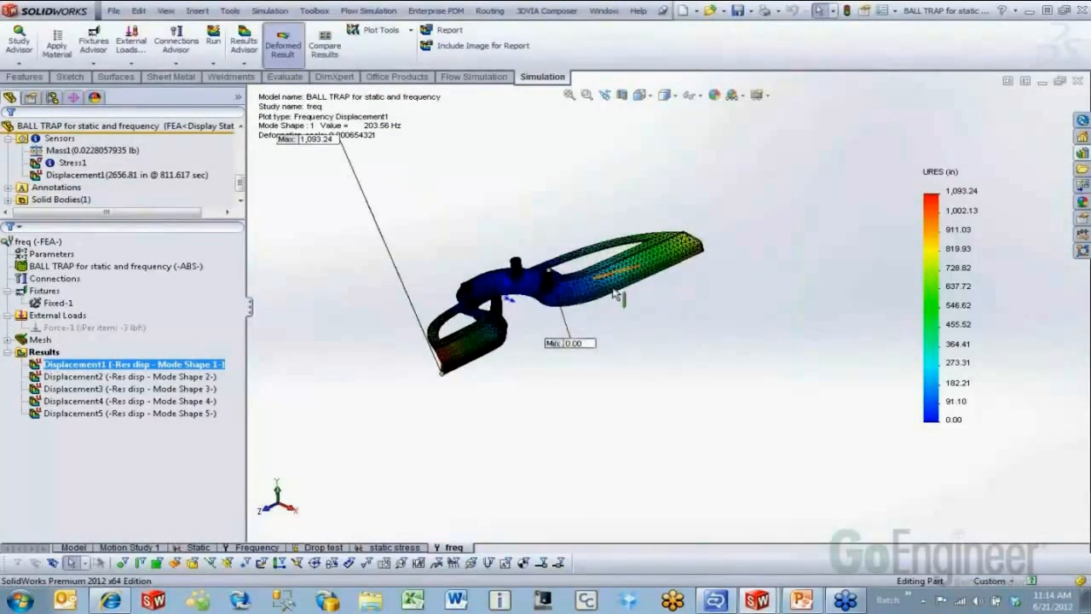
{"action": "scroll", "coordinate": [631, 312], "scroll_direction": "down", "scroll_amount": 1}
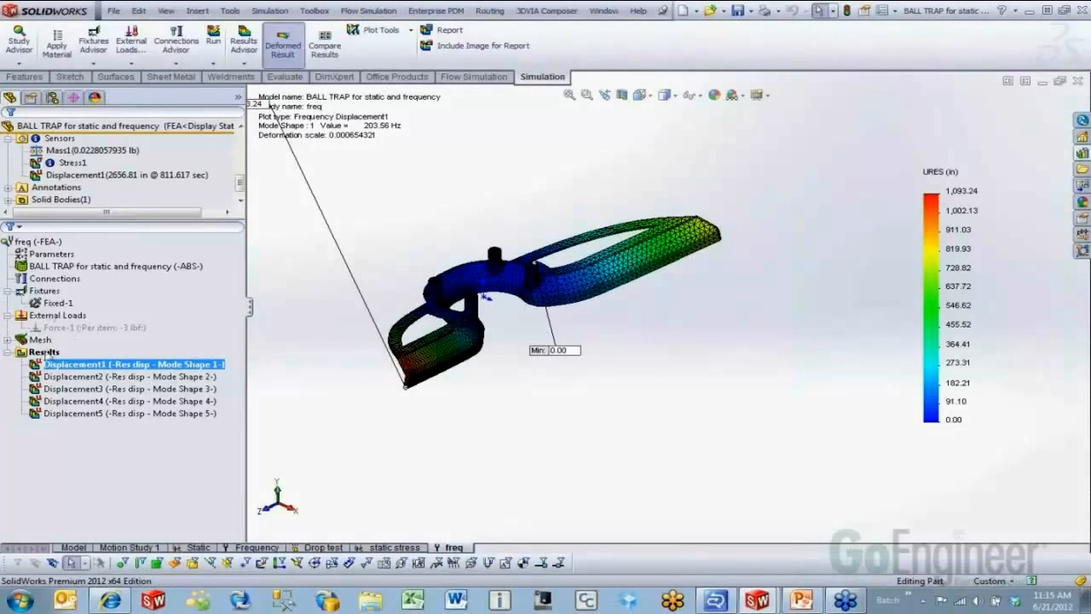
List the freq study's resonant frequencies, review the frequency and period of each mode, and close the list
{"action": "right_click", "coordinate": [48, 353]}
{"action": "left_click", "coordinate": [128, 413]}
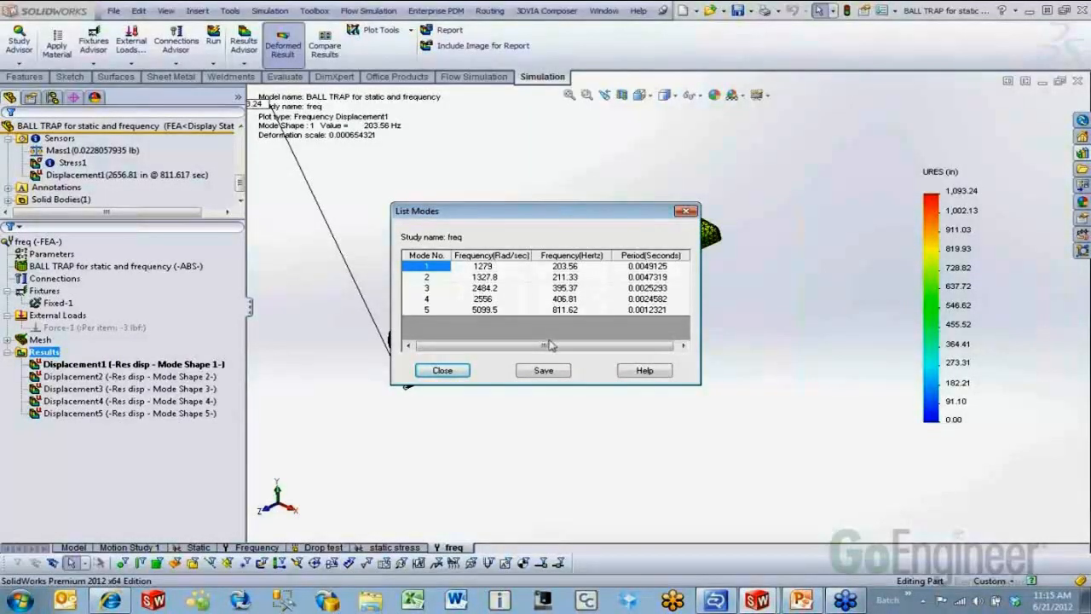
{"action": "left_click", "coordinate": [442, 370]}
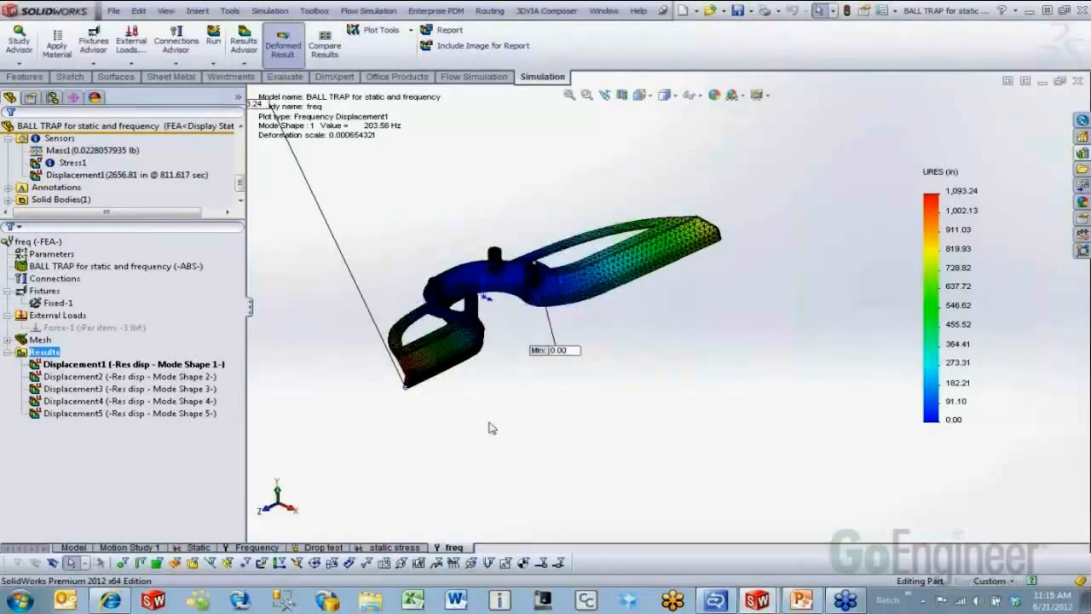
Animate the mode shape 1 displacement plot to examine how the arms vibrate, and close the animation
{"action": "right_click", "coordinate": [153, 366]}
{"action": "left_click", "coordinate": [204, 178]}
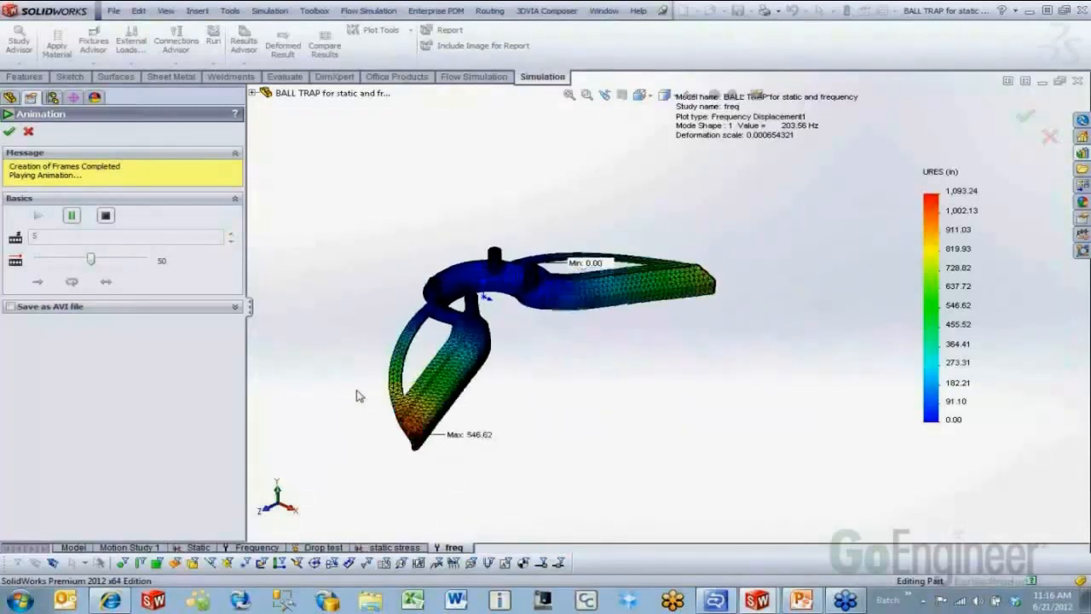
{"action": "left_click", "coordinate": [29, 134]}
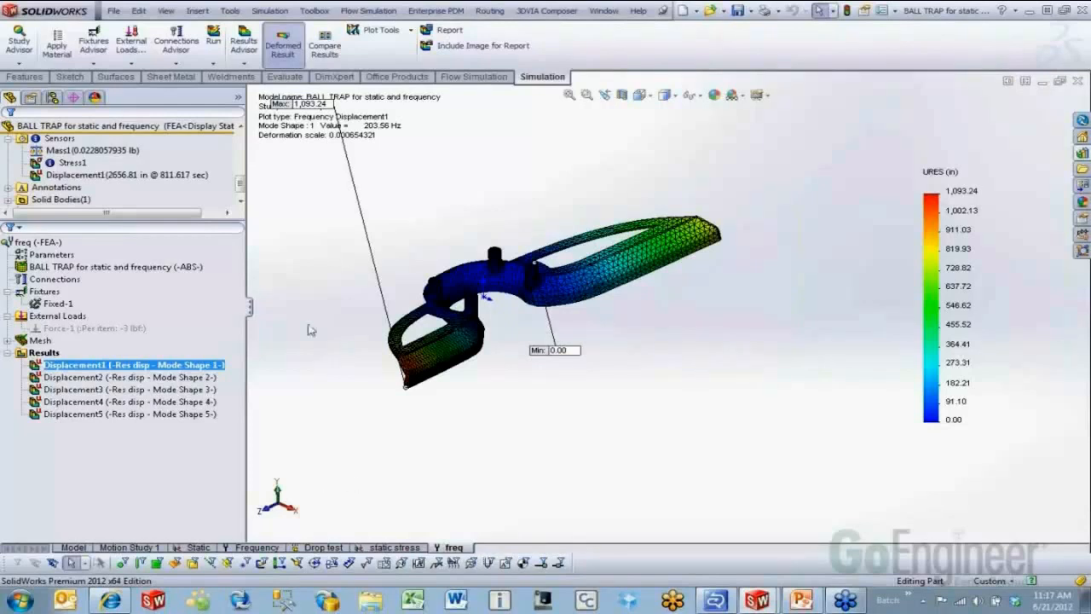
Create a new Drop Test study named "drop test #2"
{"action": "left_click", "coordinate": [269, 11]}
{"action": "left_click", "coordinate": [283, 30]}
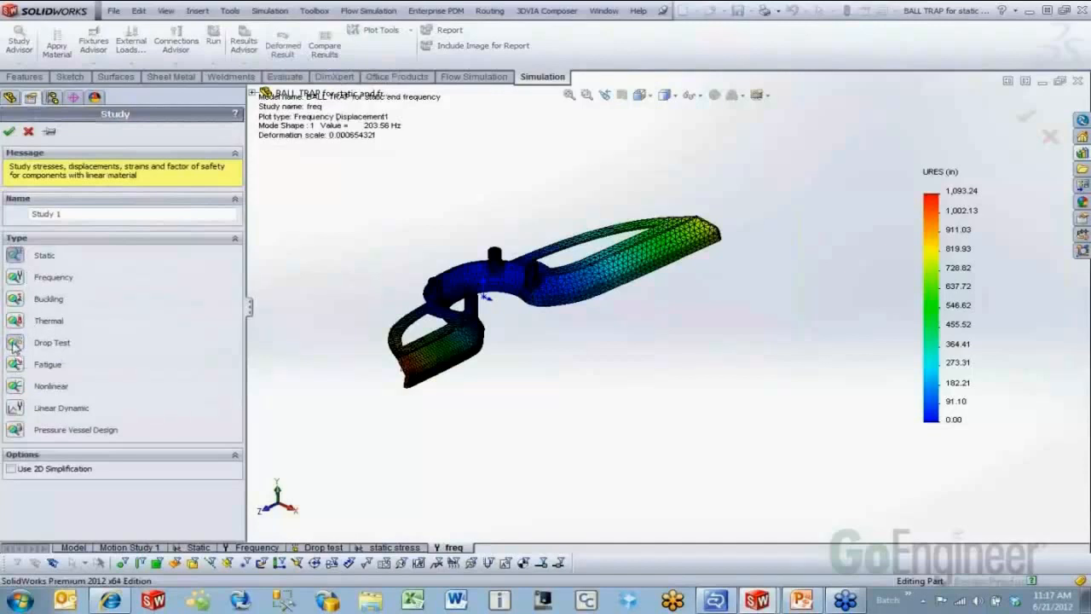
{"action": "left_click", "coordinate": [17, 344]}
{"action": "left_click_drag", "start_coordinate": [103, 213], "coordinate": [3, 216]}
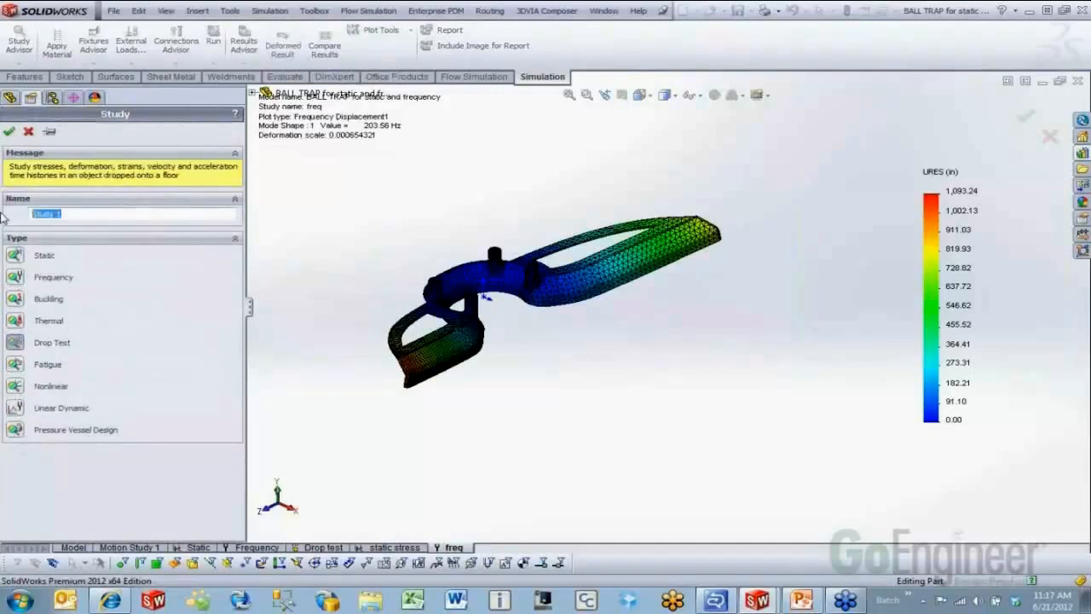
{"action": "type", "text": "drop test #3"}
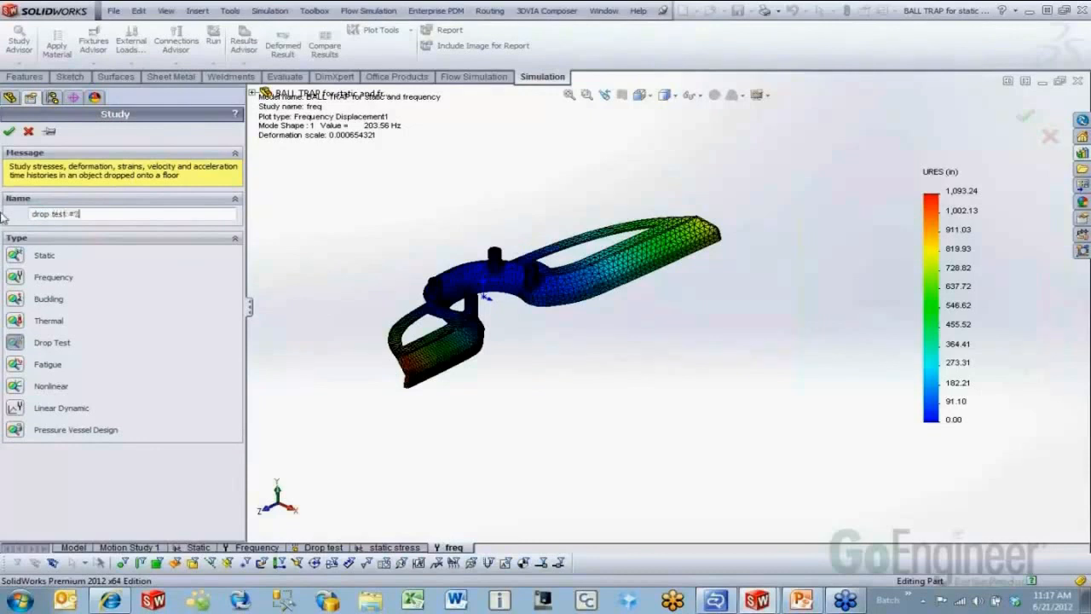
{"action": "key", "text": "BackSpace"}
{"action": "type", "text": "2"}
{"action": "left_click", "coordinate": [10, 132]}
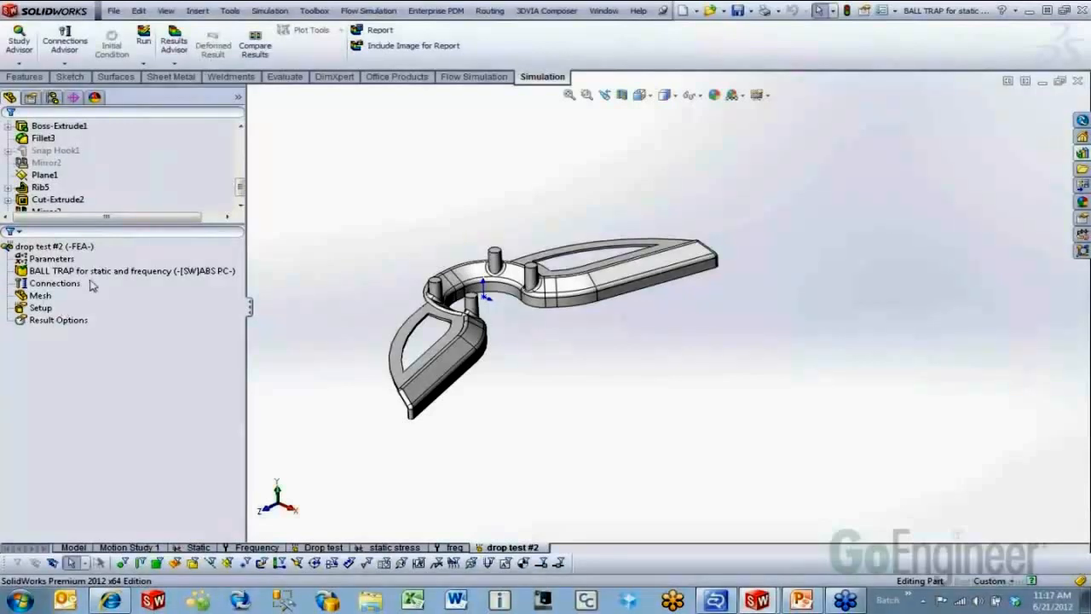
Copy the part's ABS material assignment from the static stress study into drop test #2
{"action": "left_click", "coordinate": [133, 273]}
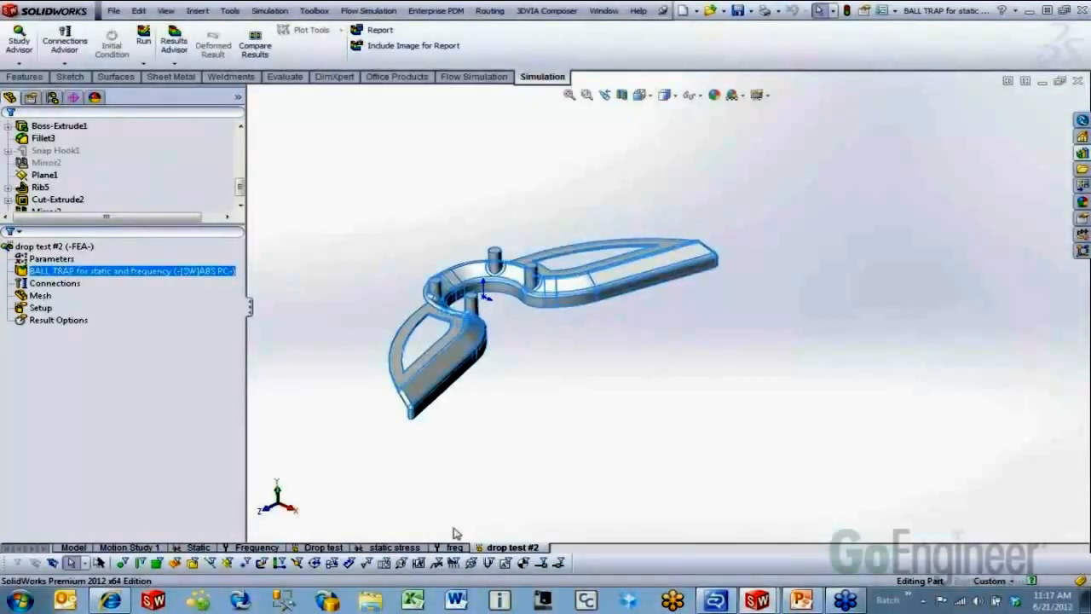
{"action": "left_click", "coordinate": [400, 548]}
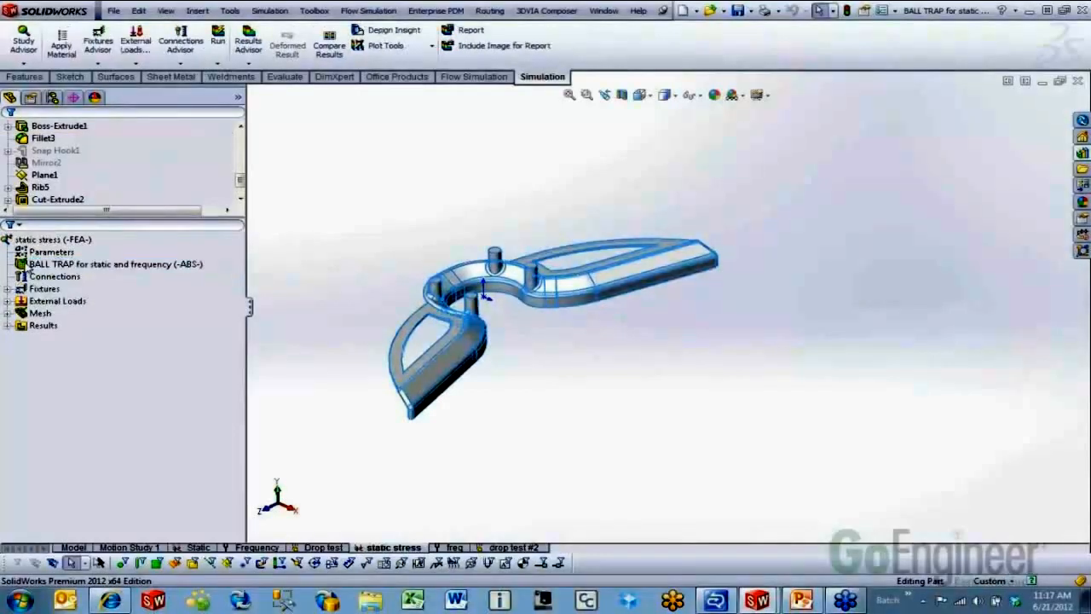
{"action": "left_click_drag", "start_coordinate": [30, 269], "coordinate": [523, 552]}
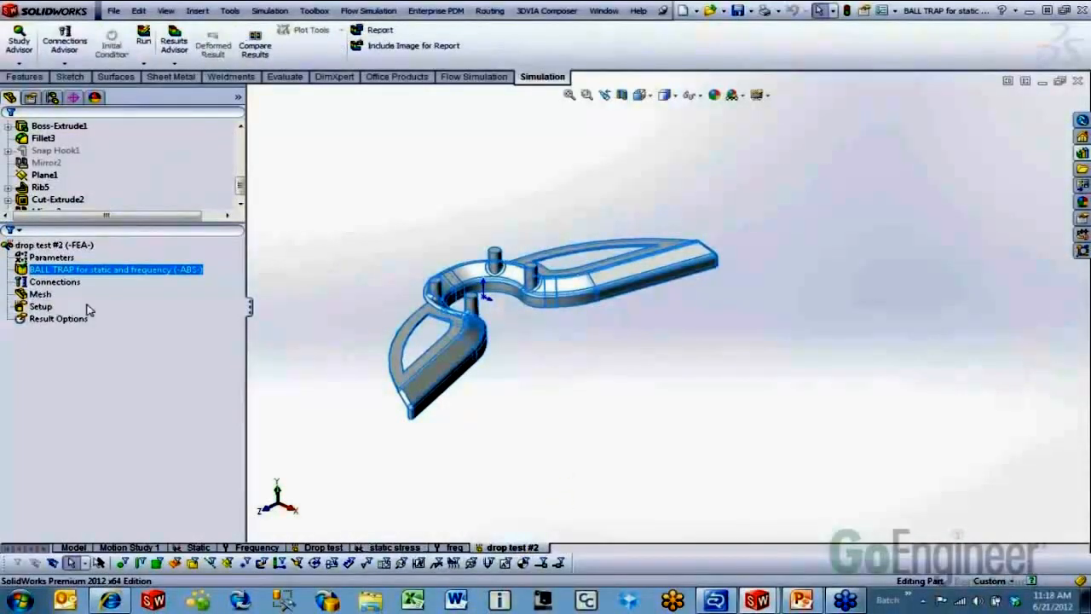
Mesh the part in drop test #2 with the coarsest mesh density and draft quality elements
{"action": "left_click", "coordinate": [38, 295]}
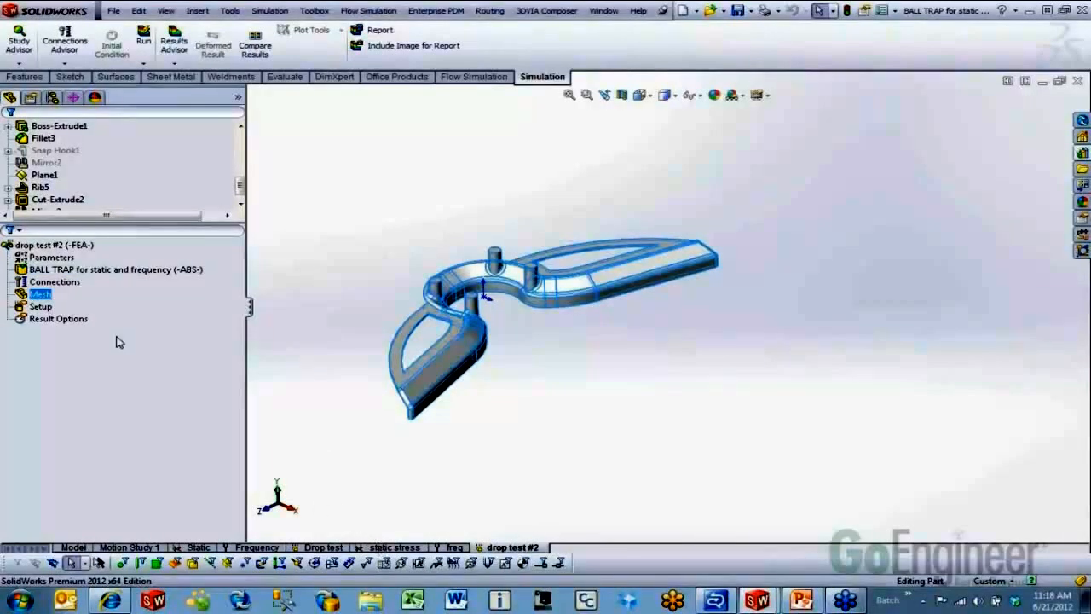
{"action": "right_click", "coordinate": [40, 295]}
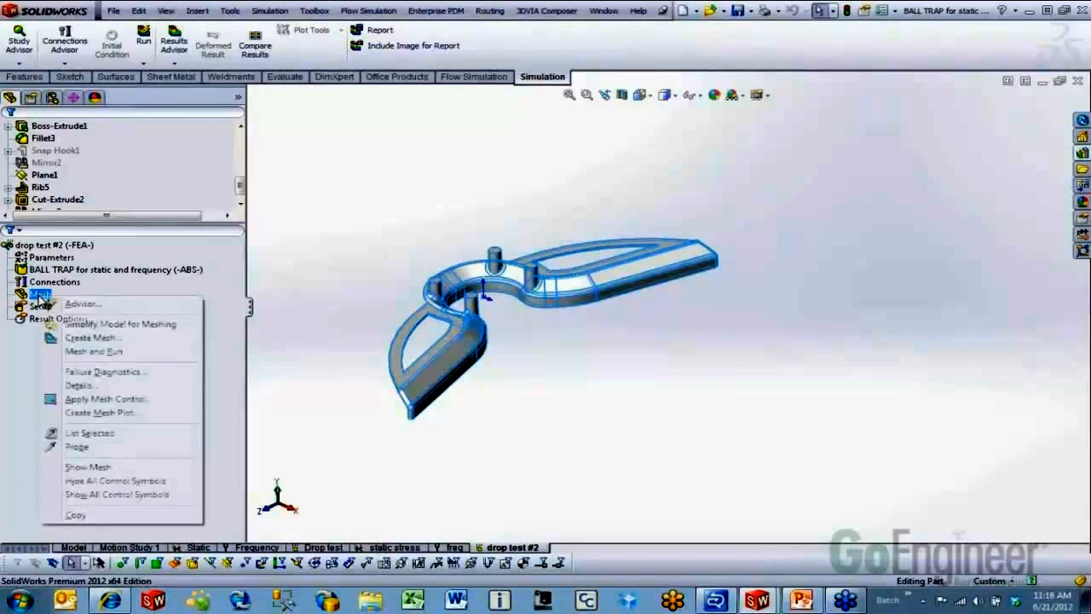
{"action": "left_click", "coordinate": [91, 338]}
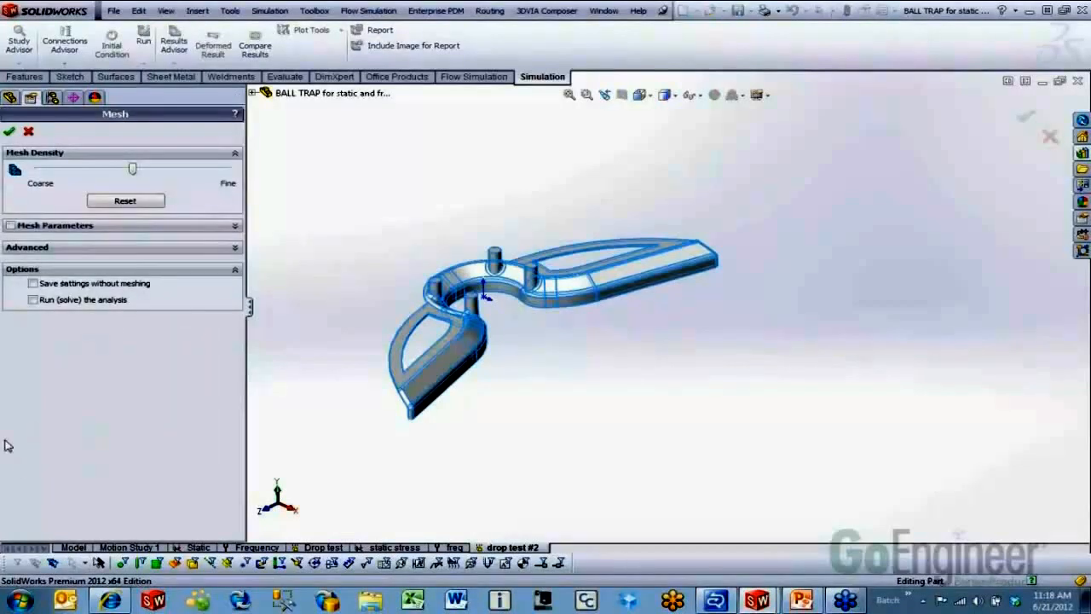
{"action": "left_click_drag", "start_coordinate": [135, 171], "coordinate": [38, 173]}
{"action": "left_click", "coordinate": [25, 247]}
{"action": "left_click", "coordinate": [40, 285]}
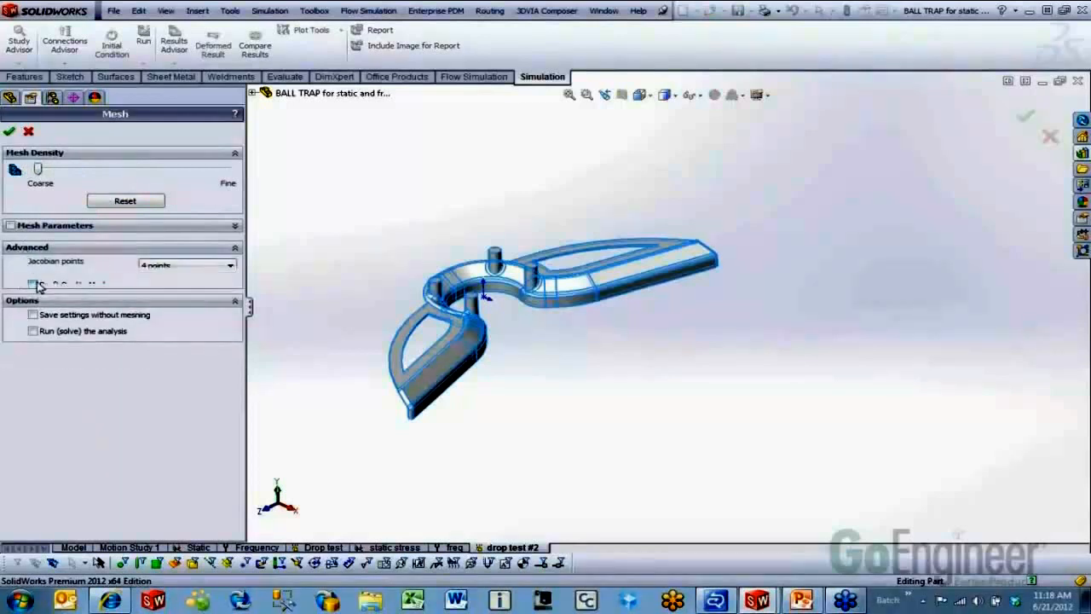
{"action": "left_click", "coordinate": [9, 133]}
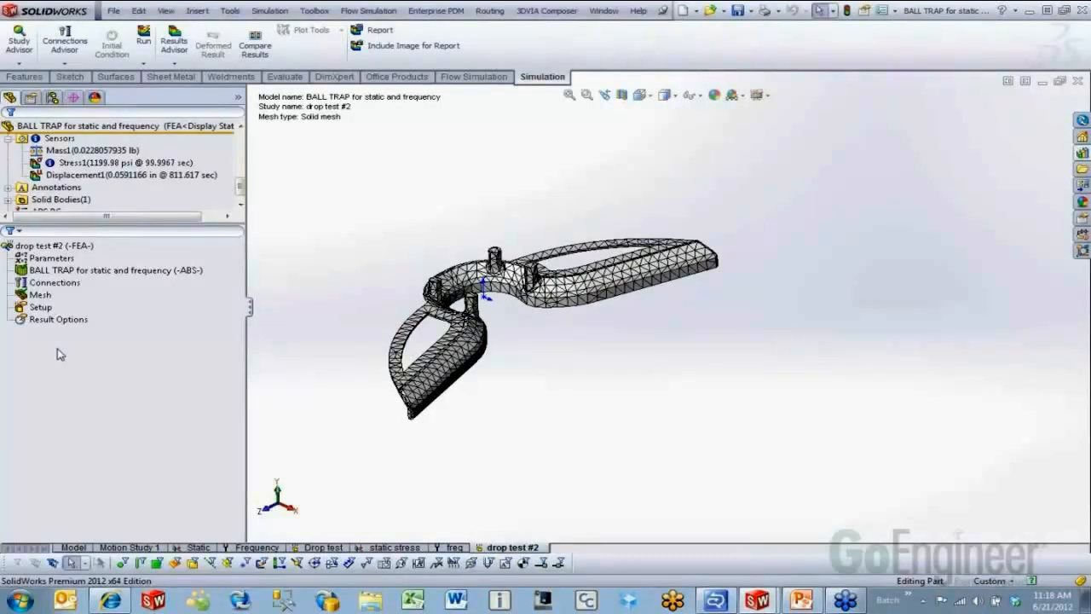
Open the drop test setup and set the drop height from the centroid to 36 in
{"action": "right_click", "coordinate": [38, 309]}
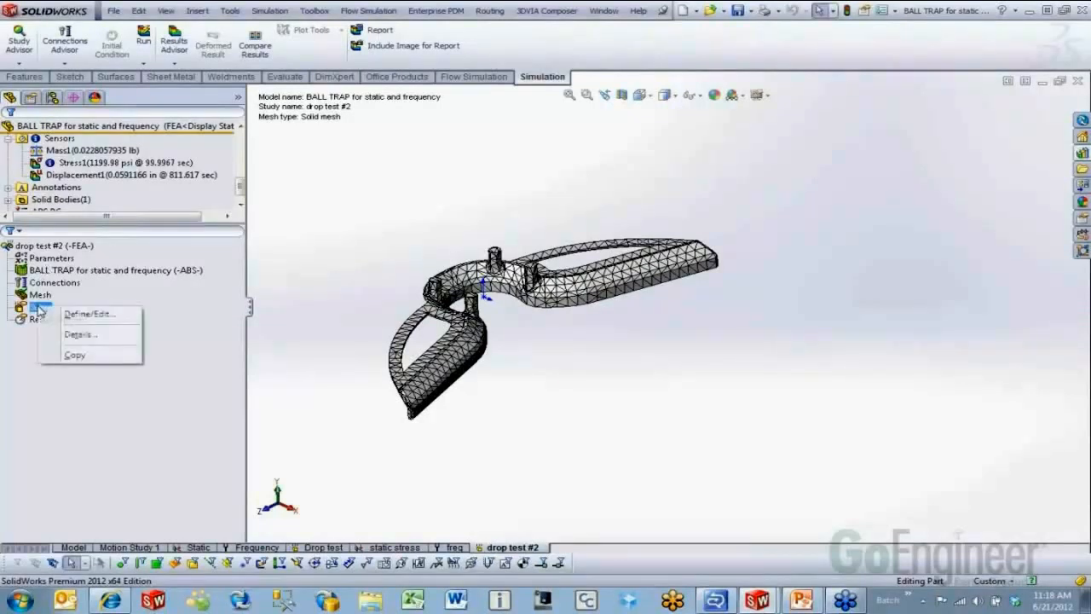
{"action": "left_click", "coordinate": [87, 314]}
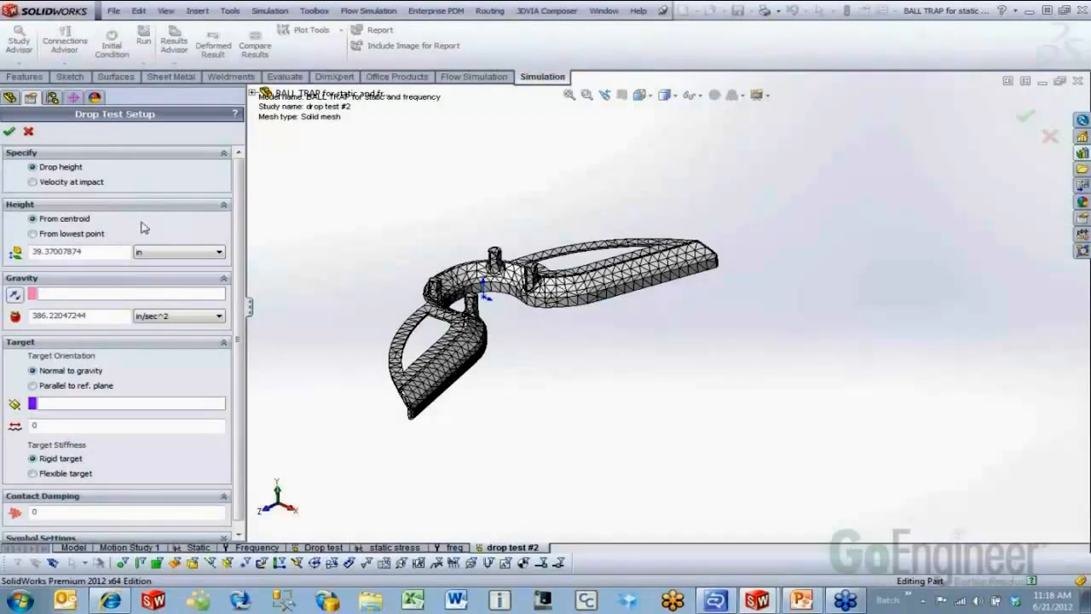
{"action": "double_click", "coordinate": [85, 250]}
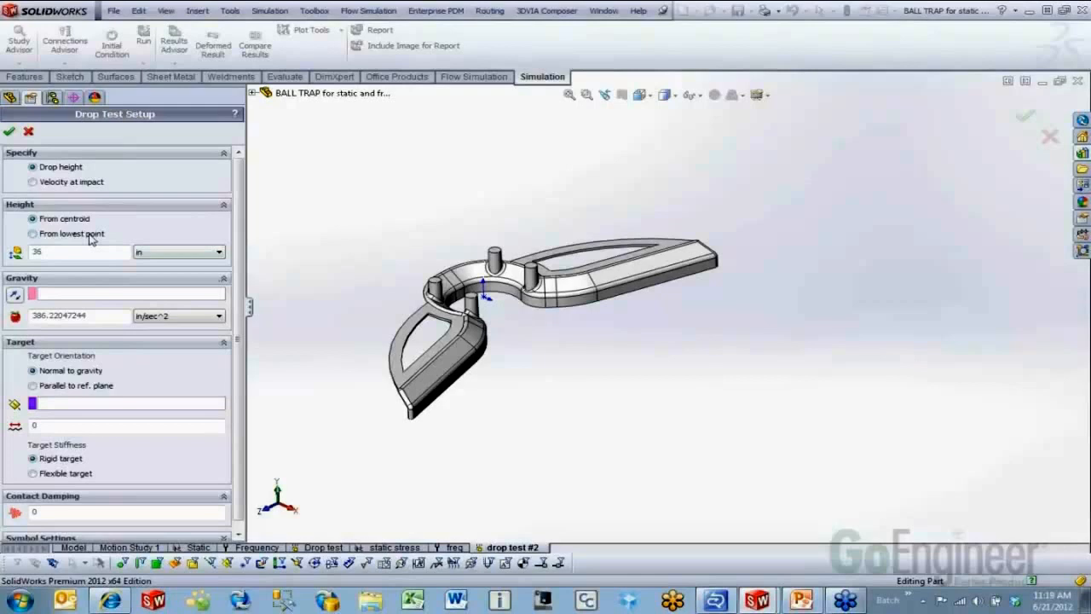
Define gravity relative to the Top plane, reverse its direction to point downward, and accept the drop test setup
{"action": "left_click", "coordinate": [72, 297]}
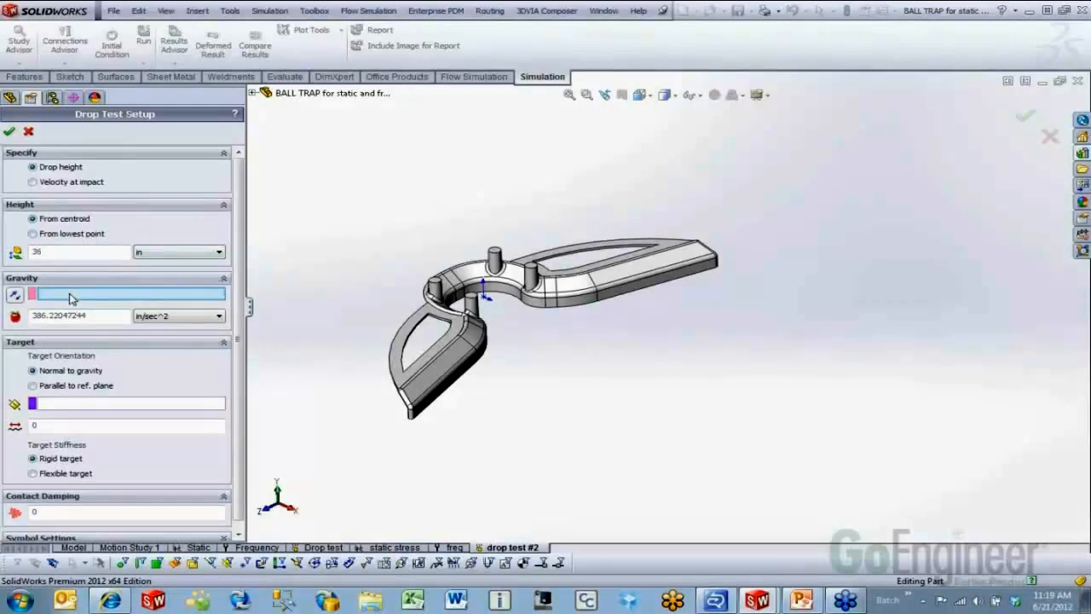
{"action": "left_click", "coordinate": [253, 93]}
{"action": "left_click", "coordinate": [300, 168]}
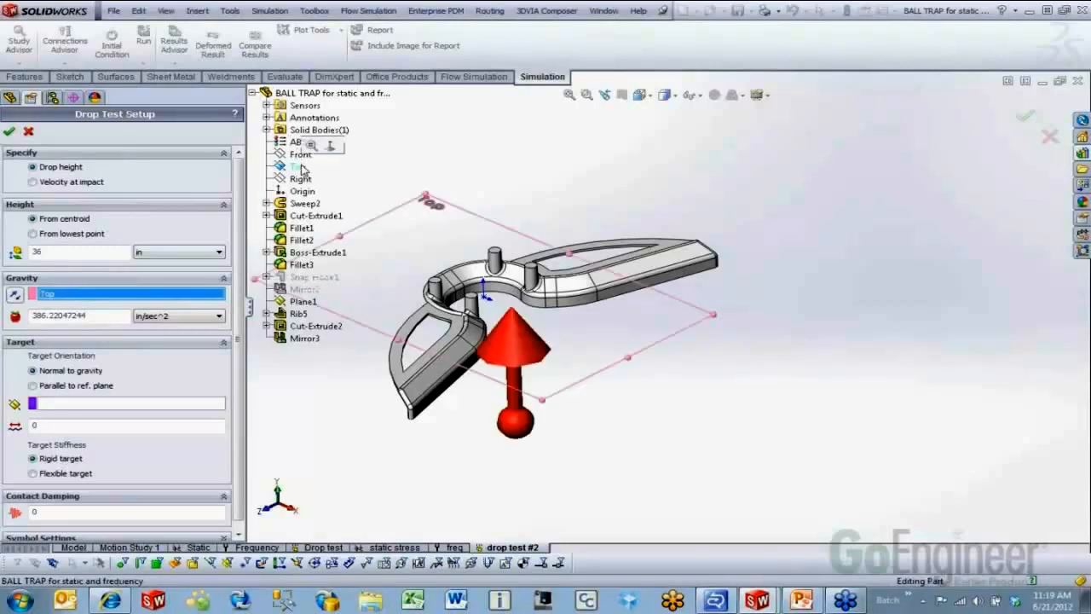
{"action": "left_click", "coordinate": [15, 294]}
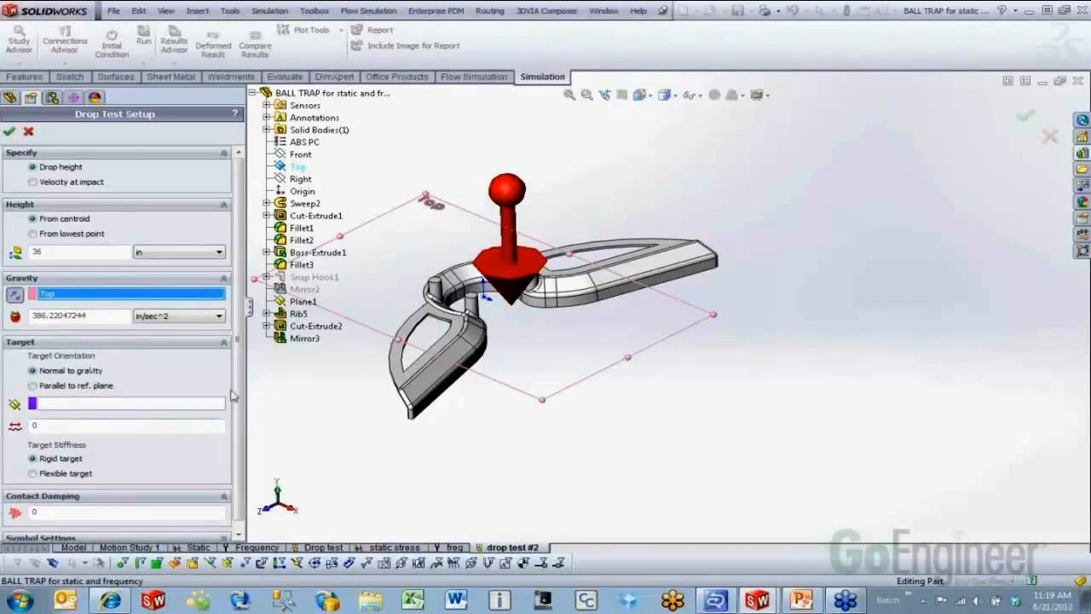
{"action": "left_click_drag", "start_coordinate": [238, 391], "coordinate": [252, 425]}
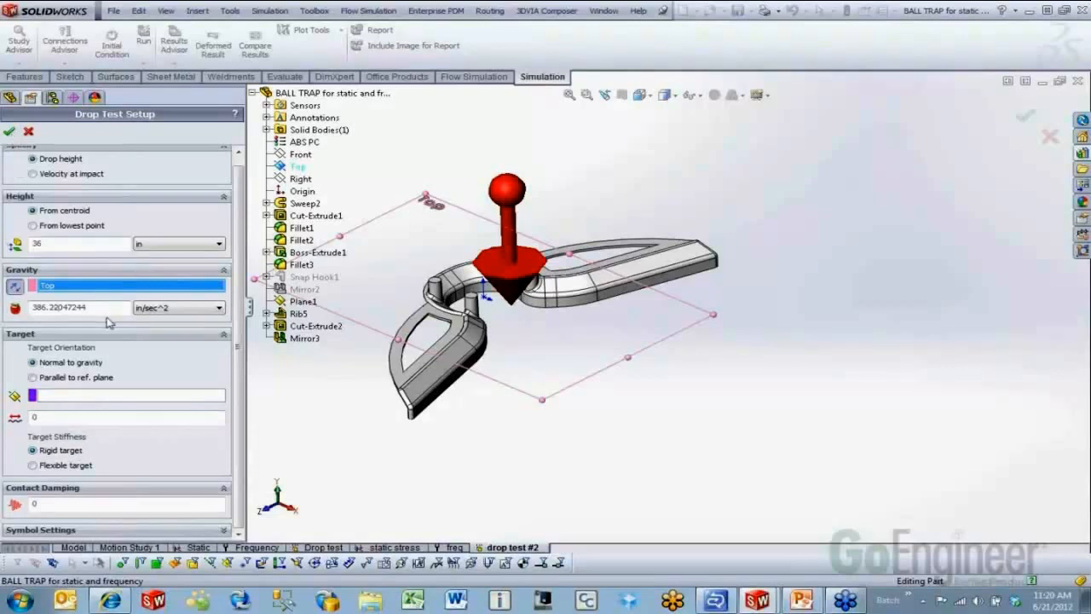
{"action": "left_click_drag", "start_coordinate": [111, 308], "coordinate": [37, 308]}
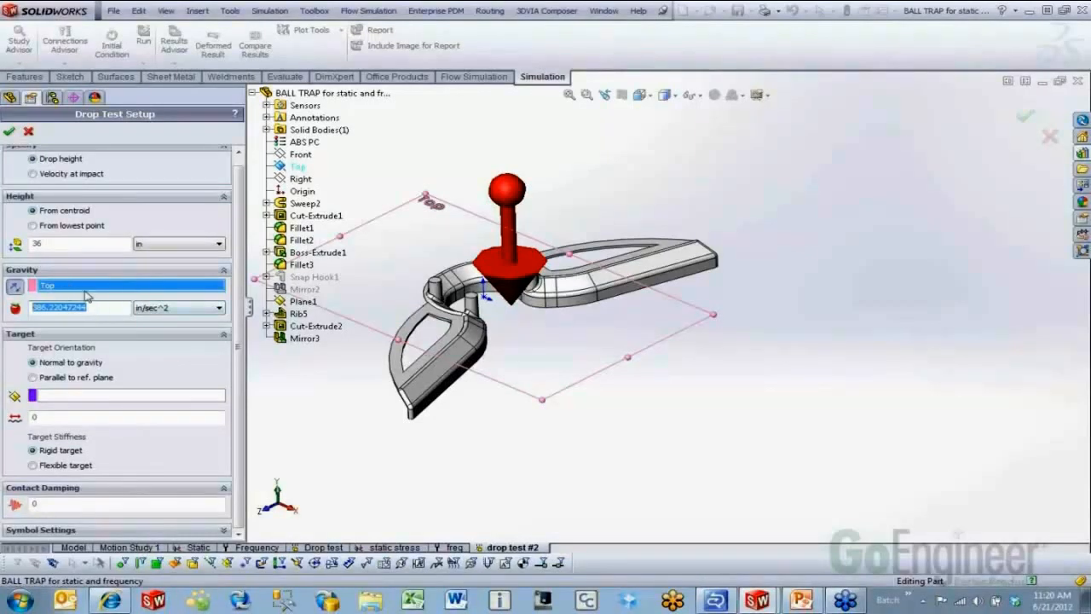
{"action": "left_click", "coordinate": [10, 131]}
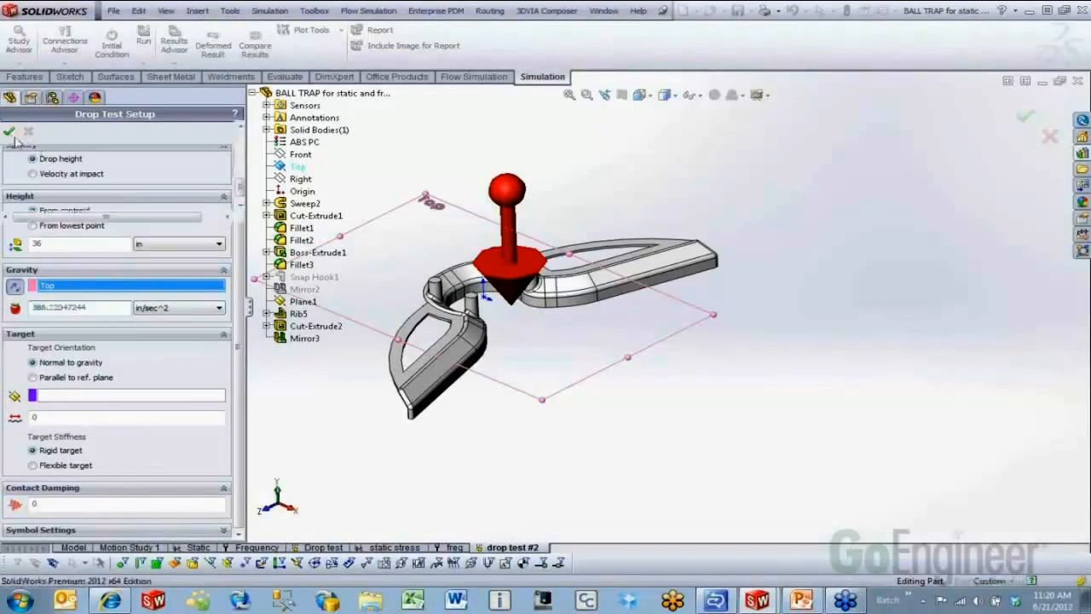
Set the result options to a solution time after impact of 100 microseconds, keeping 25 saved plots
{"action": "right_click", "coordinate": [57, 320]}
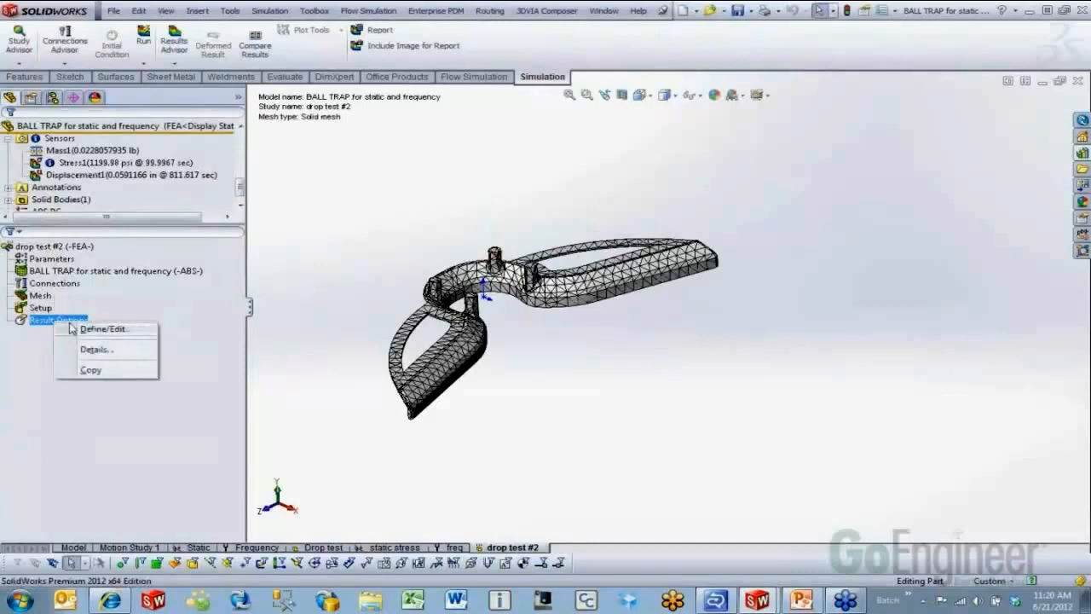
{"action": "left_click", "coordinate": [119, 330]}
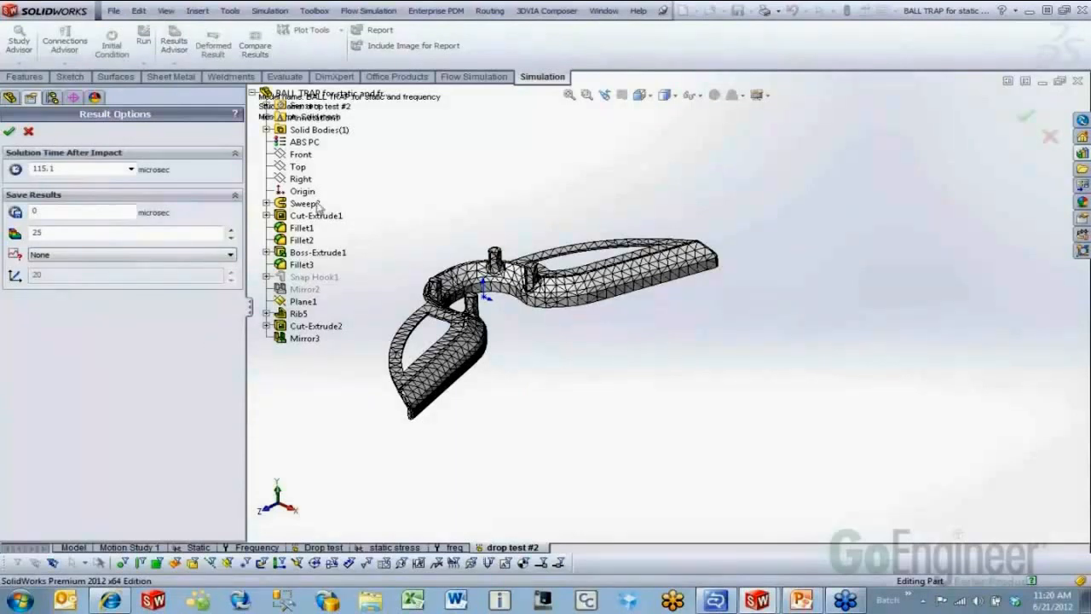
{"action": "left_click", "coordinate": [84, 170]}
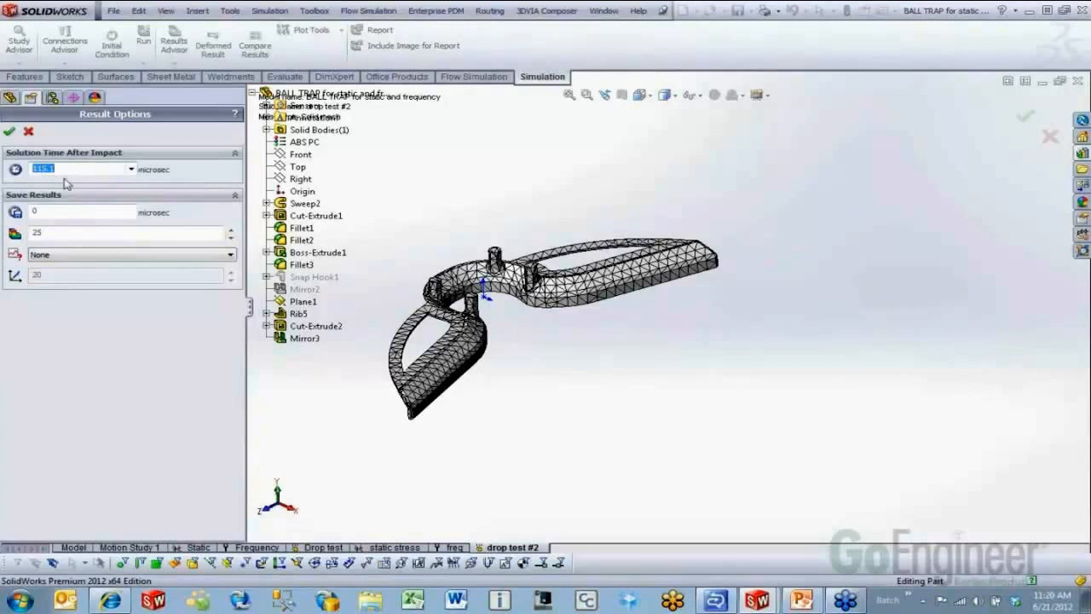
{"action": "type", "text": "100"}
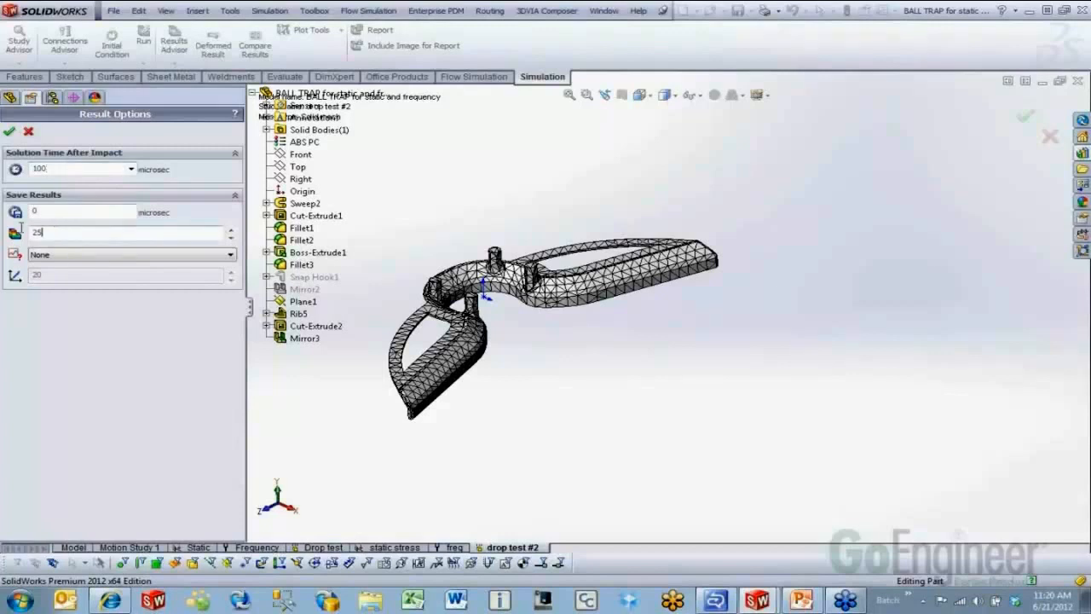
{"action": "double_click", "coordinate": [62, 232]}
{"action": "left_click", "coordinate": [10, 131]}
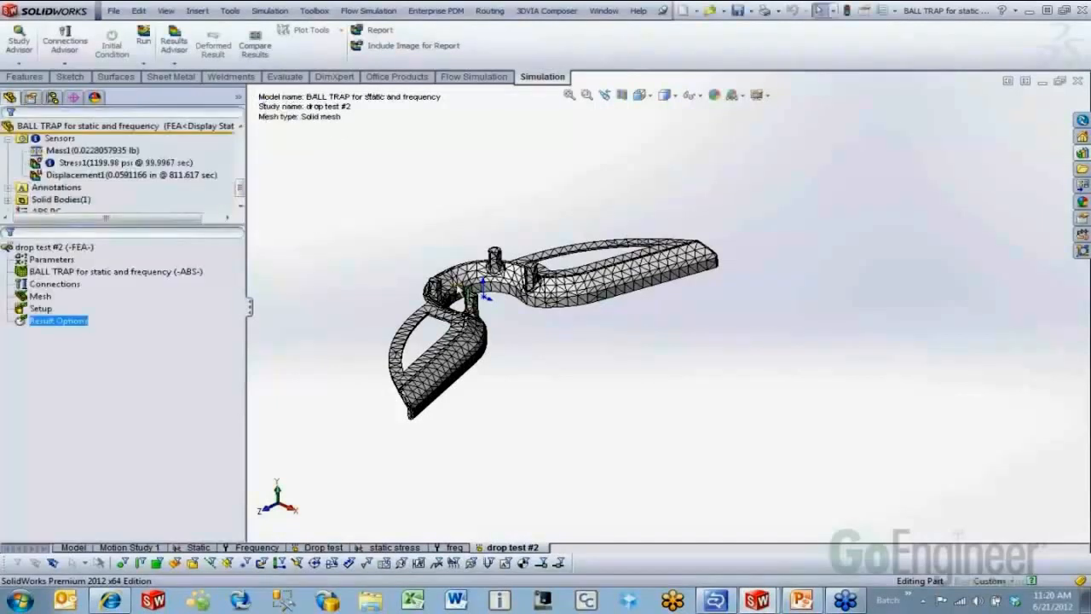
Run drop test #2 without switching to enhanced tetrahedron elements, and expand the solver status details while it solves
{"action": "right_click", "coordinate": [64, 247]}
{"action": "left_click", "coordinate": [275, 367]}
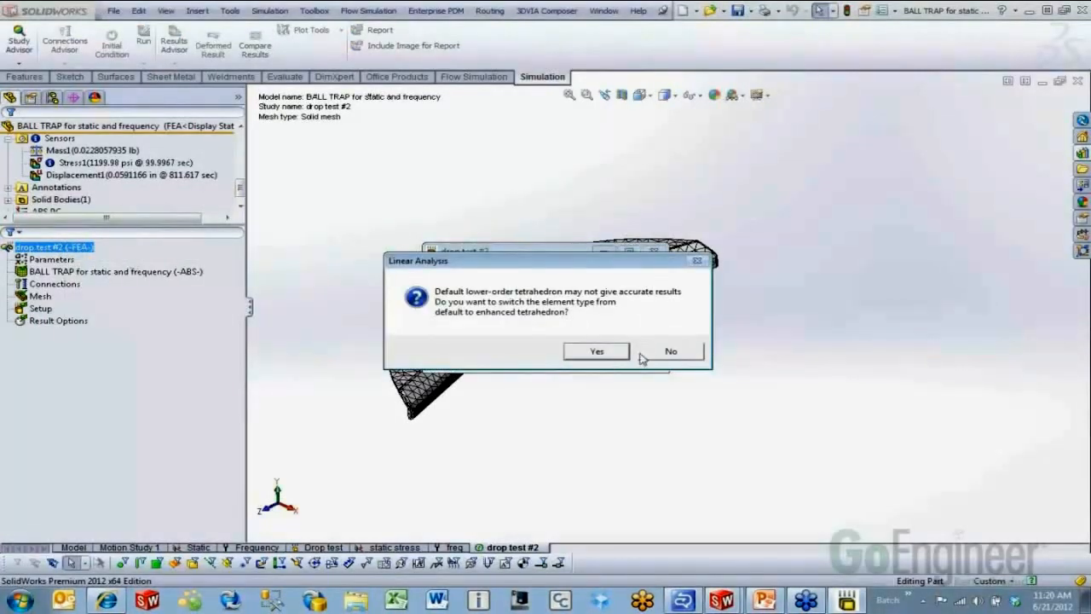
{"action": "left_click", "coordinate": [665, 353]}
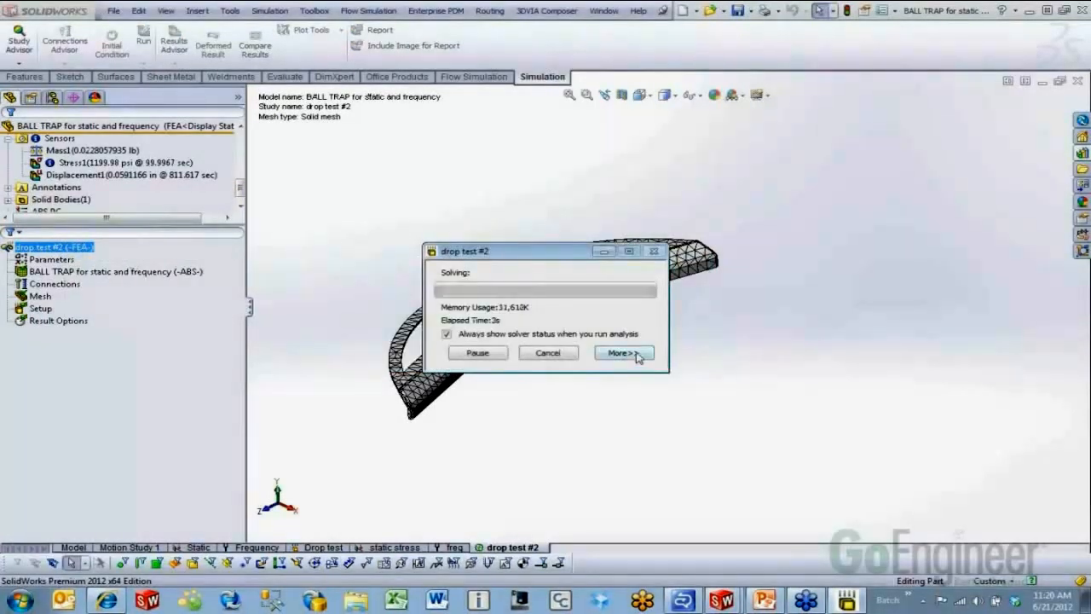
{"action": "left_click", "coordinate": [630, 353]}
{"action": "left_click_drag", "start_coordinate": [526, 259], "coordinate": [232, 125]}
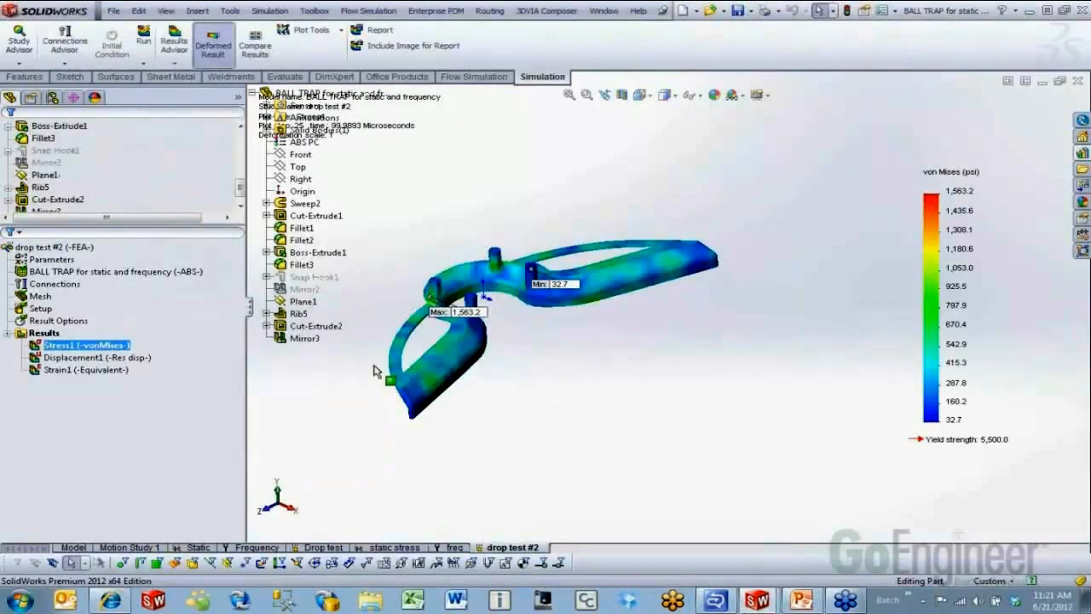
Edit the Stress1 plot definition to show the von Mises stress at plot step 1
{"action": "right_click", "coordinate": [88, 346]}
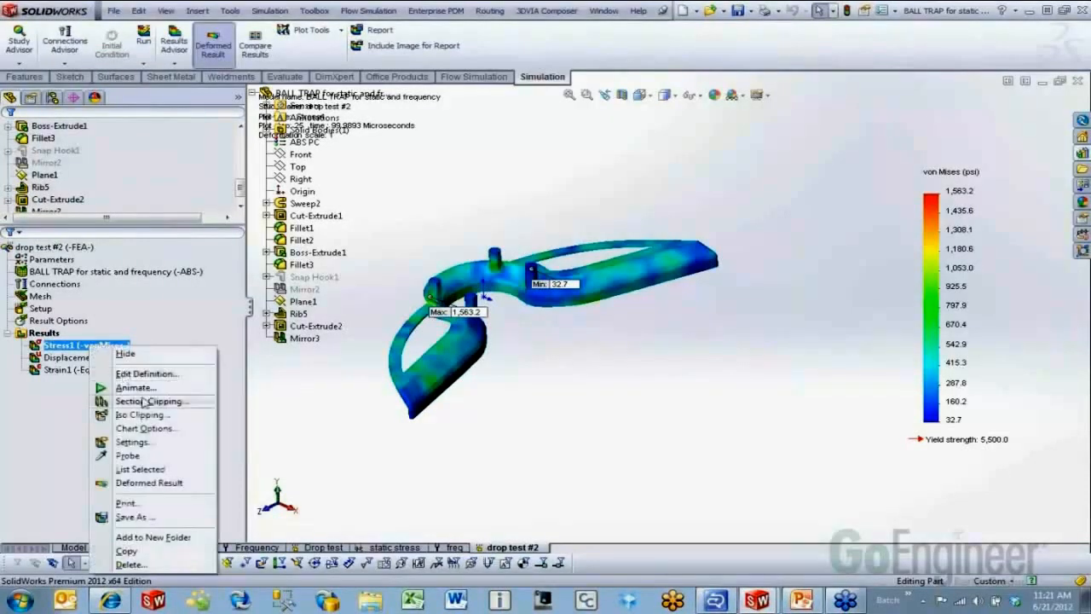
{"action": "left_click", "coordinate": [141, 375]}
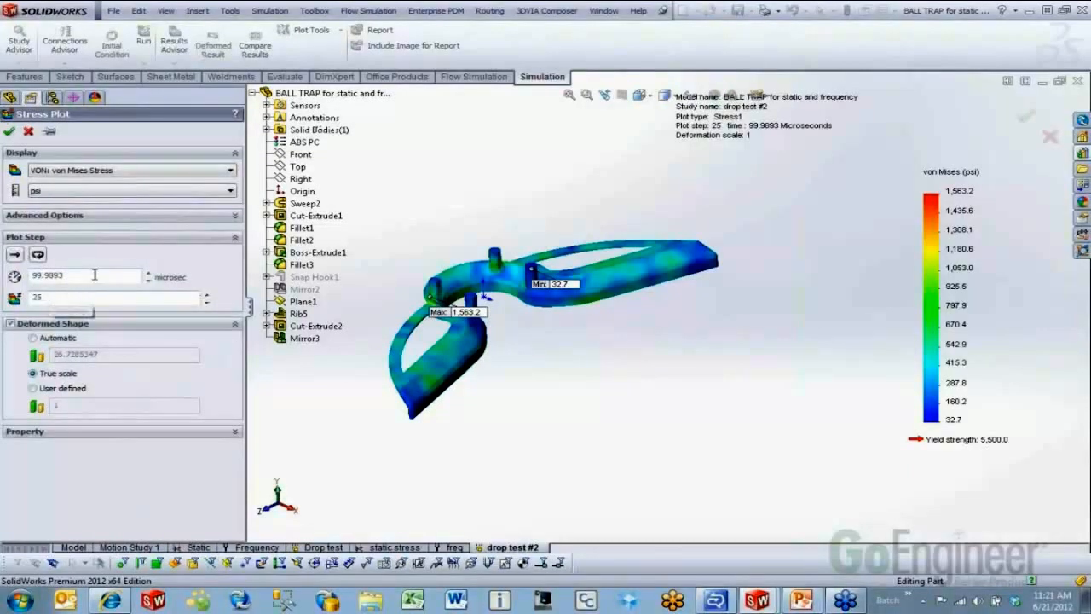
{"action": "left_click", "coordinate": [206, 303]}
{"action": "left_click_drag", "start_coordinate": [206, 304], "coordinate": [205, 303]}
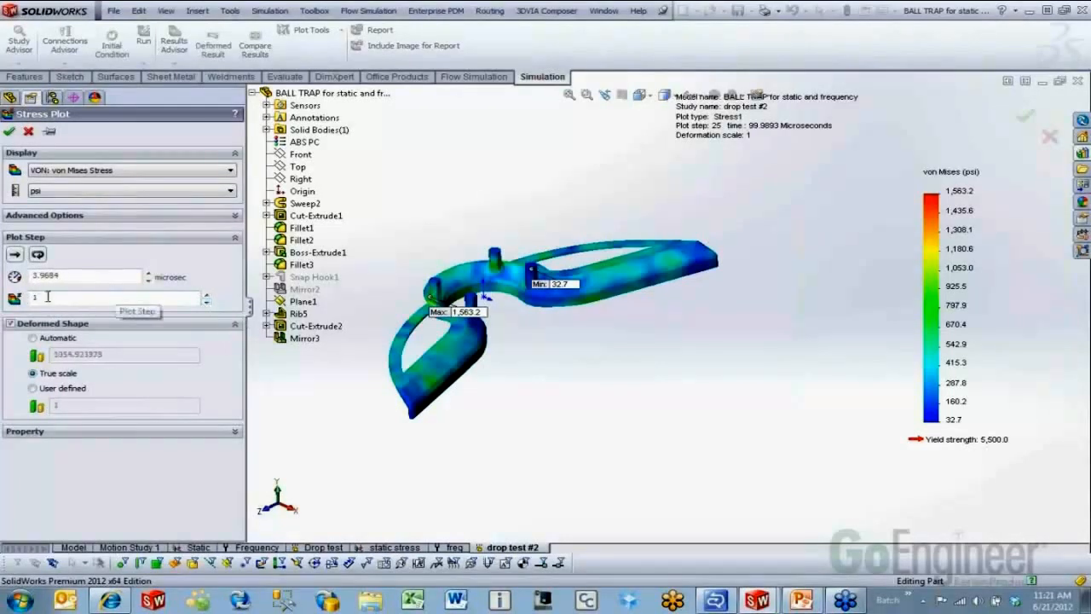
{"action": "left_click", "coordinate": [11, 131]}
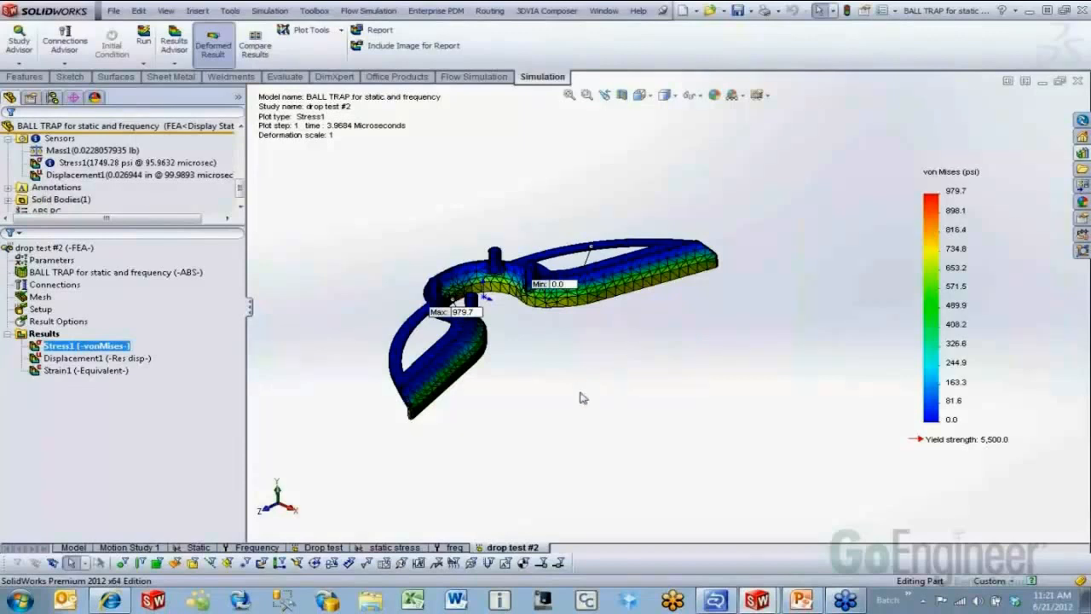
Advance the Stress1 plot to plot step 2
{"action": "right_click", "coordinate": [112, 348]}
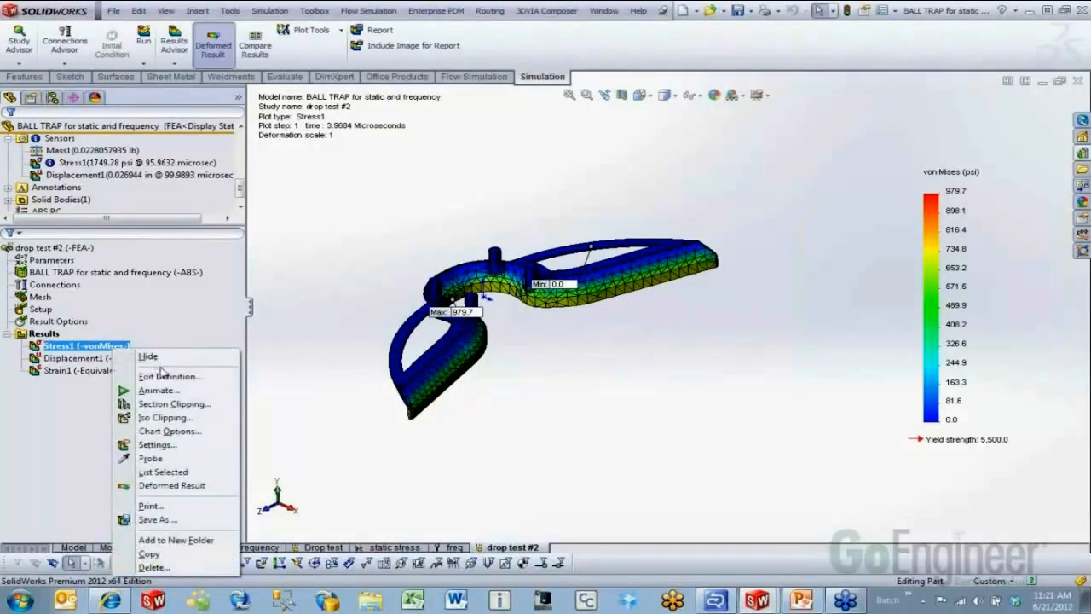
{"action": "left_click", "coordinate": [165, 377]}
{"action": "left_click", "coordinate": [208, 295]}
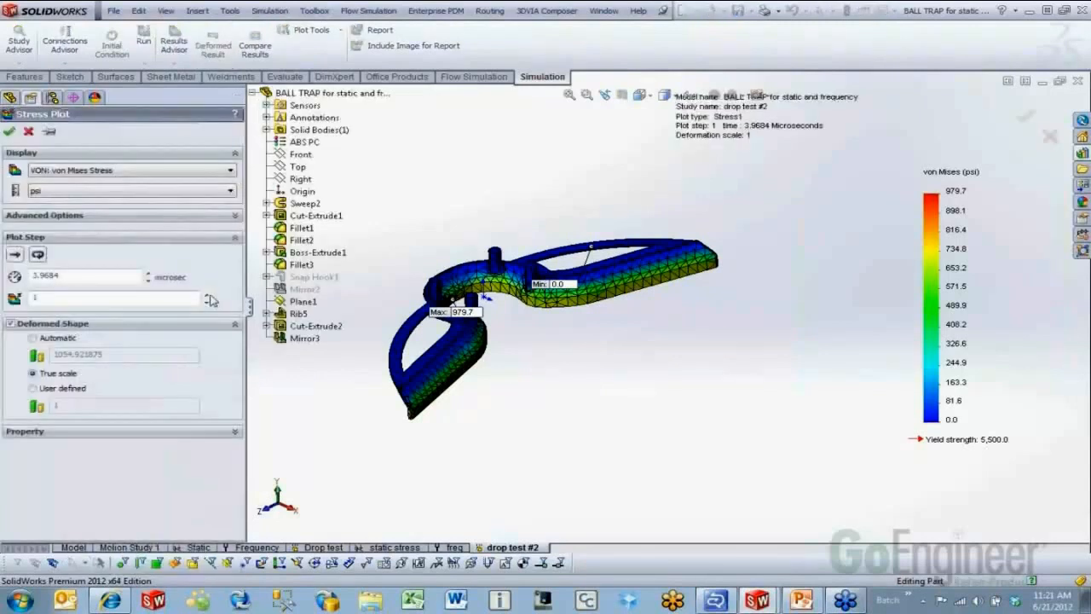
{"action": "left_click", "coordinate": [10, 131]}
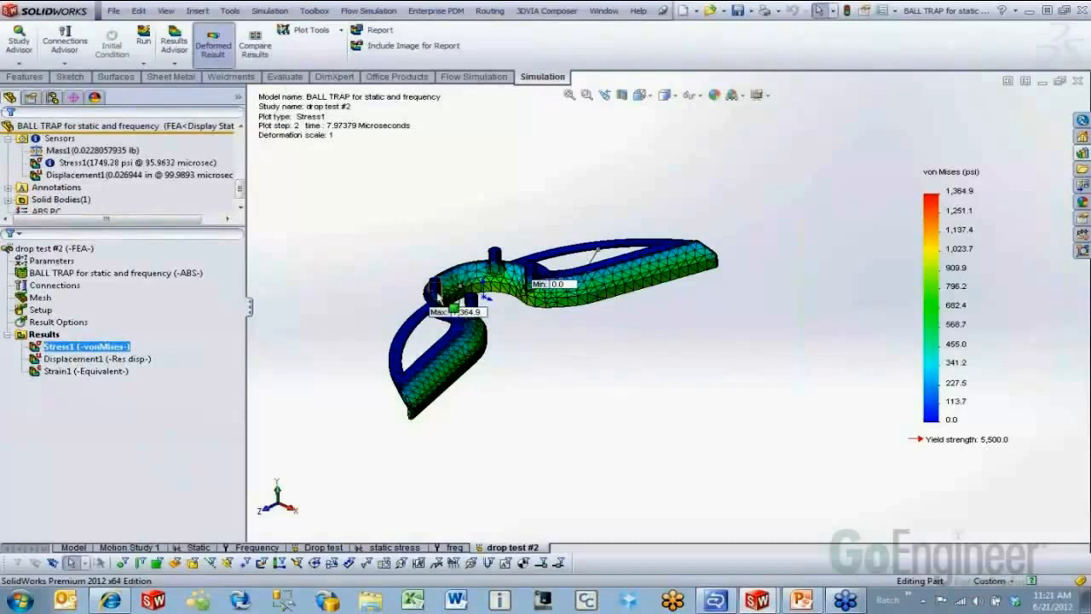
Give the Stress1 plot a user-defined deformation scale factor of 20
{"action": "right_click", "coordinate": [129, 348]}
{"action": "left_click", "coordinate": [160, 371]}
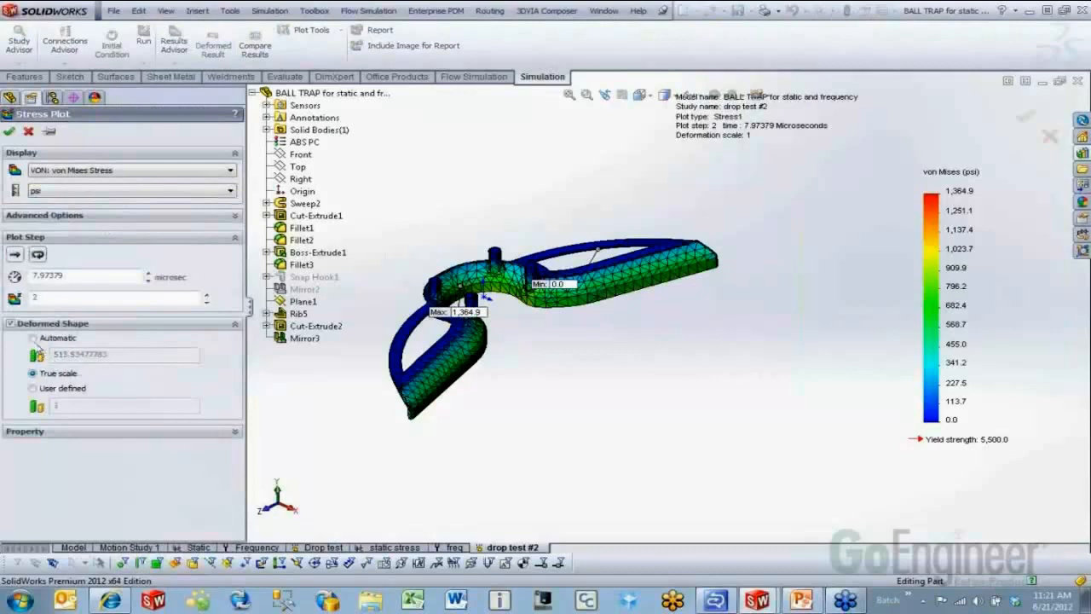
{"action": "left_click", "coordinate": [32, 388]}
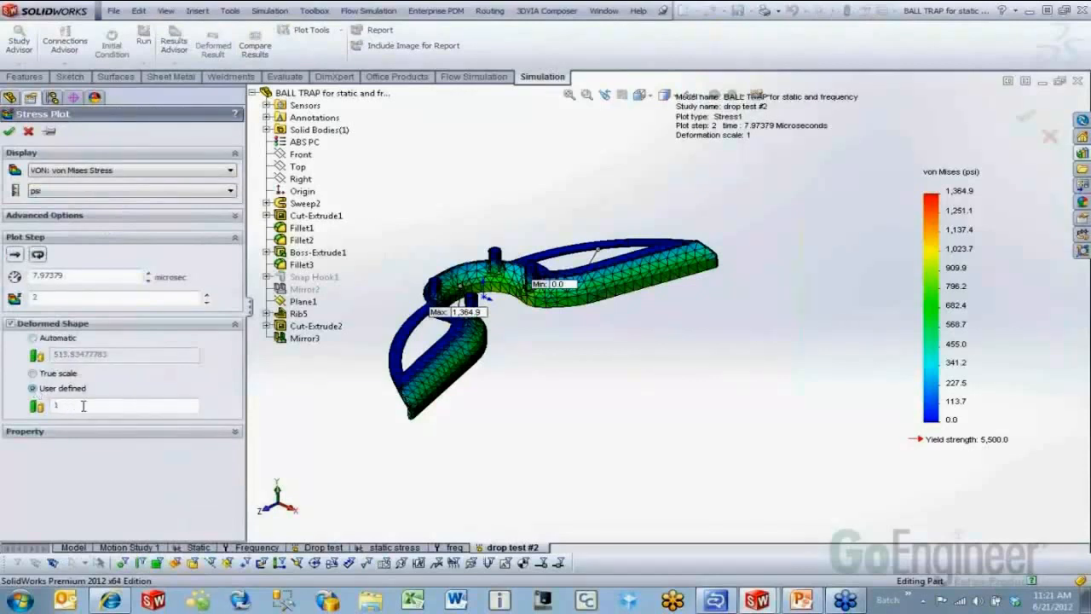
{"action": "type", "text": "3"}
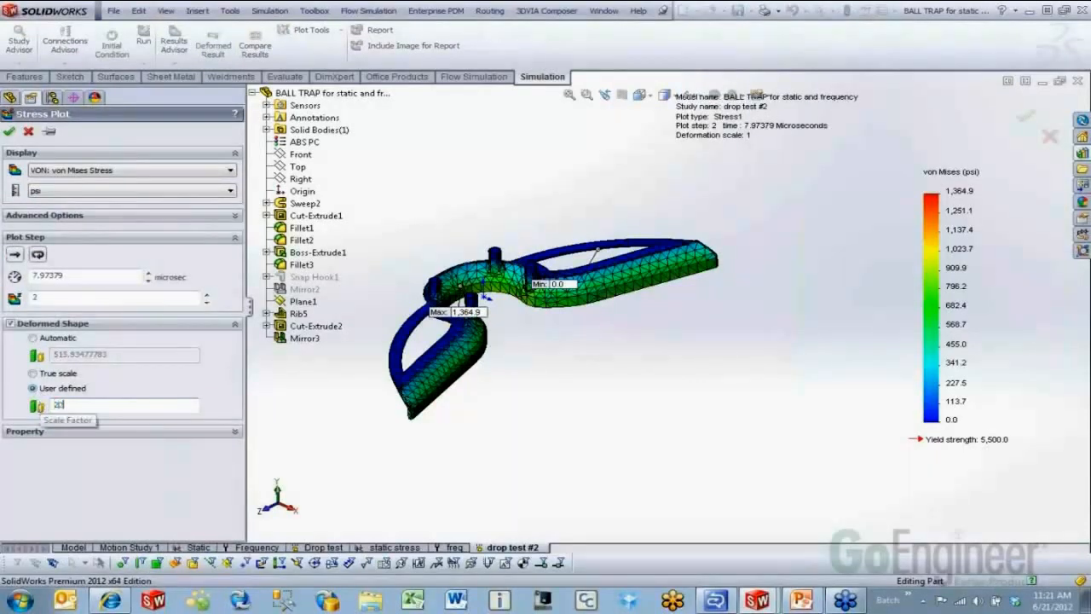
{"action": "left_click", "coordinate": [9, 131]}
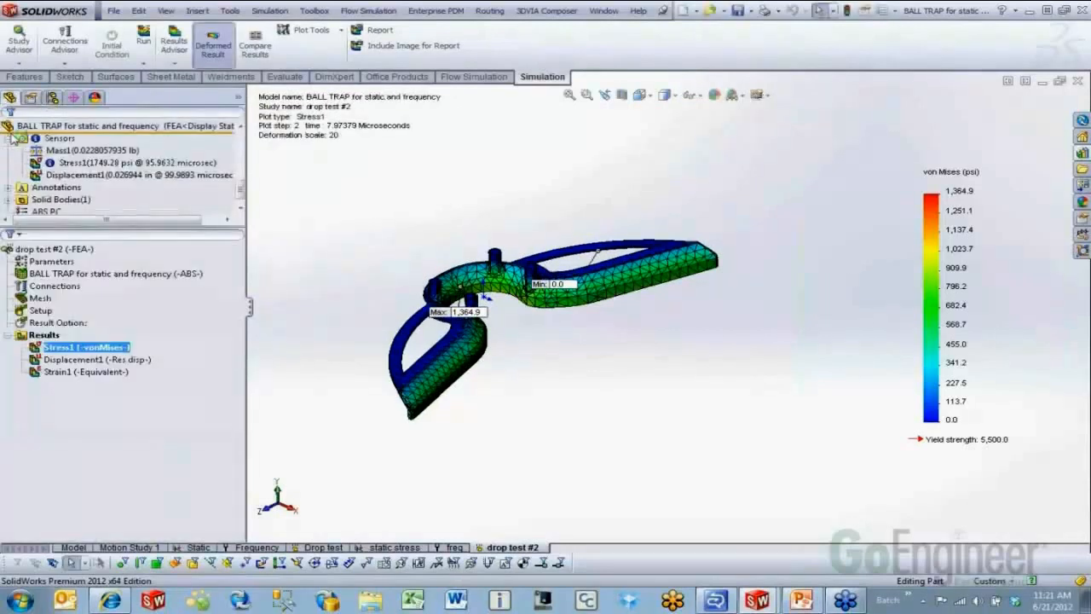
Set the Stress1 plot's user-defined deformation scale factor to 100
{"action": "right_click", "coordinate": [79, 349]}
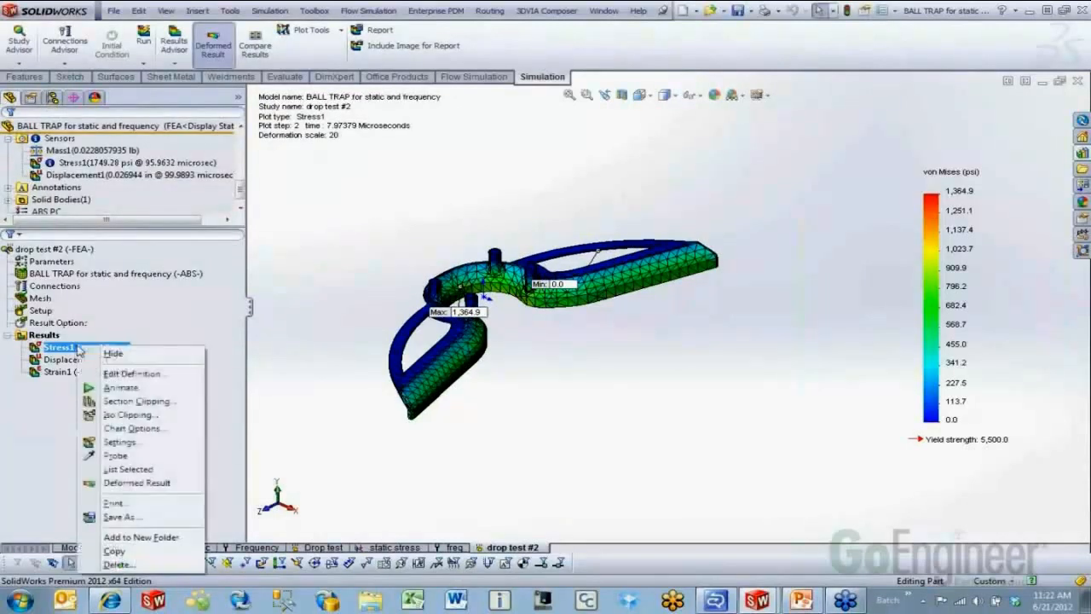
{"action": "left_click", "coordinate": [128, 374]}
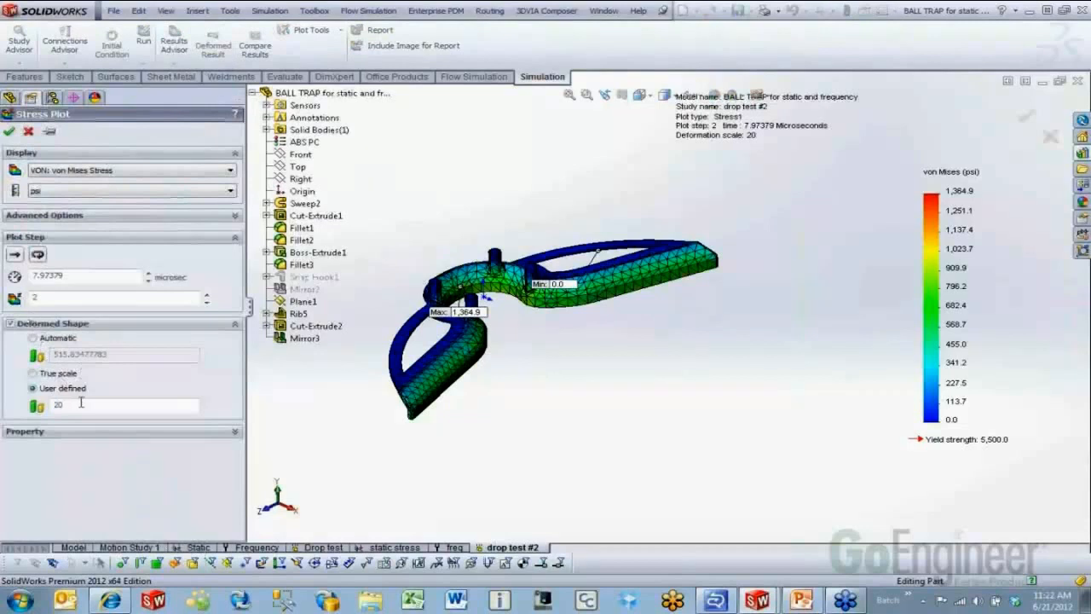
{"action": "left_click_drag", "start_coordinate": [81, 402], "coordinate": [15, 394]}
{"action": "type", "text": "100"}
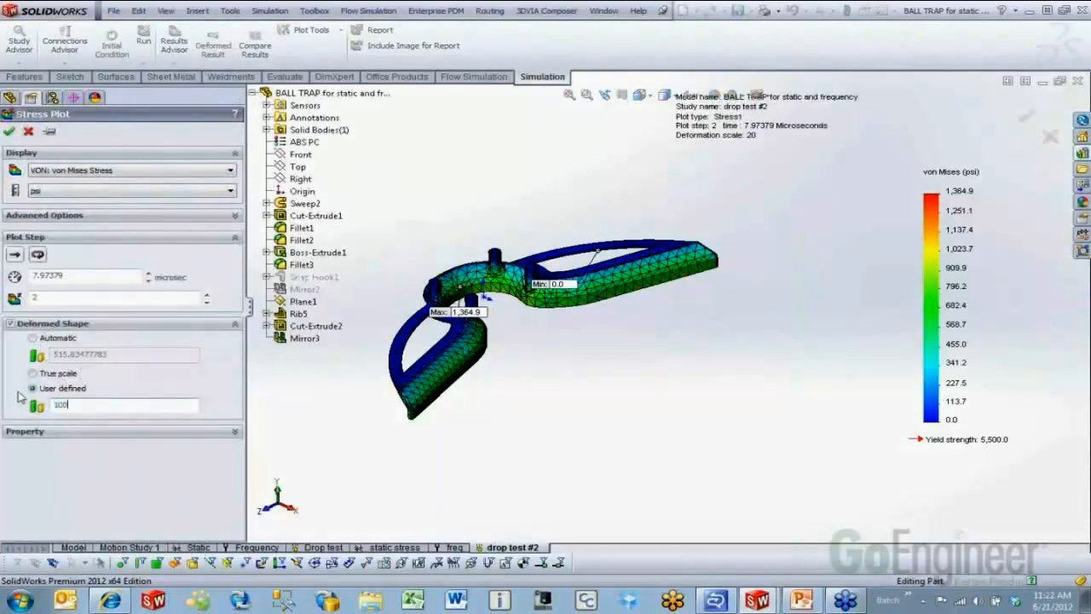
{"action": "left_click", "coordinate": [9, 132]}
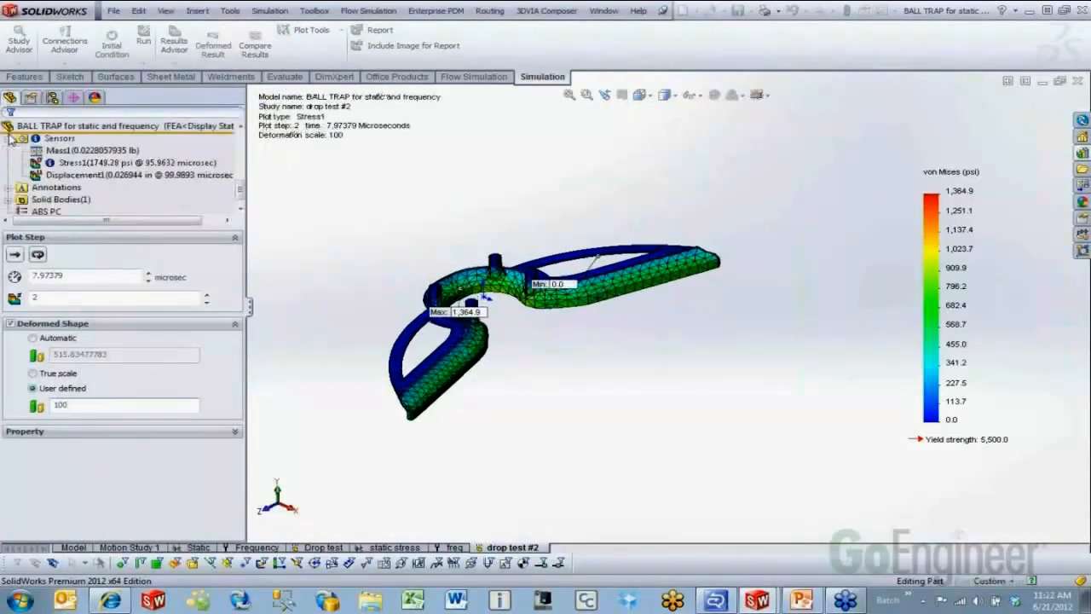
Animate the Stress1 plot with a plot step increment of 1 at the slowest speed, then close the animation
{"action": "right_click", "coordinate": [94, 349]}
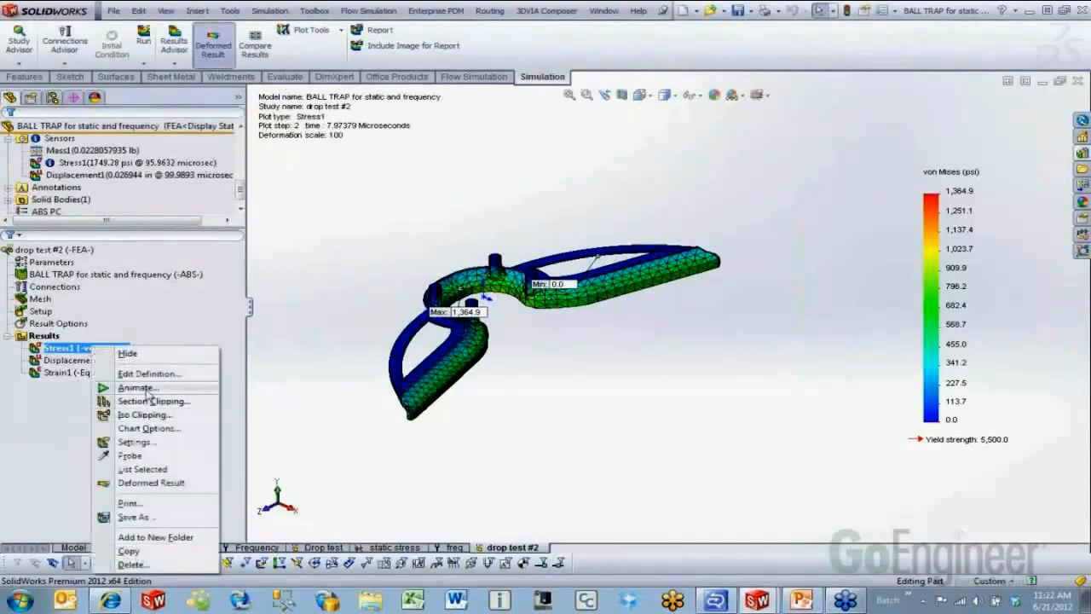
{"action": "left_click", "coordinate": [147, 391]}
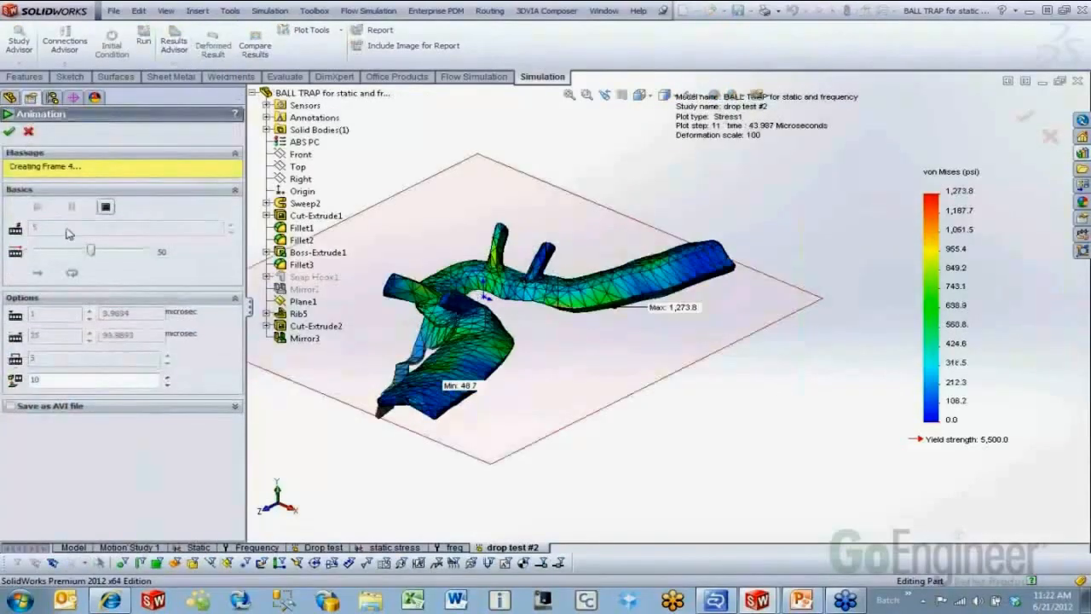
{"action": "left_click", "coordinate": [105, 215]}
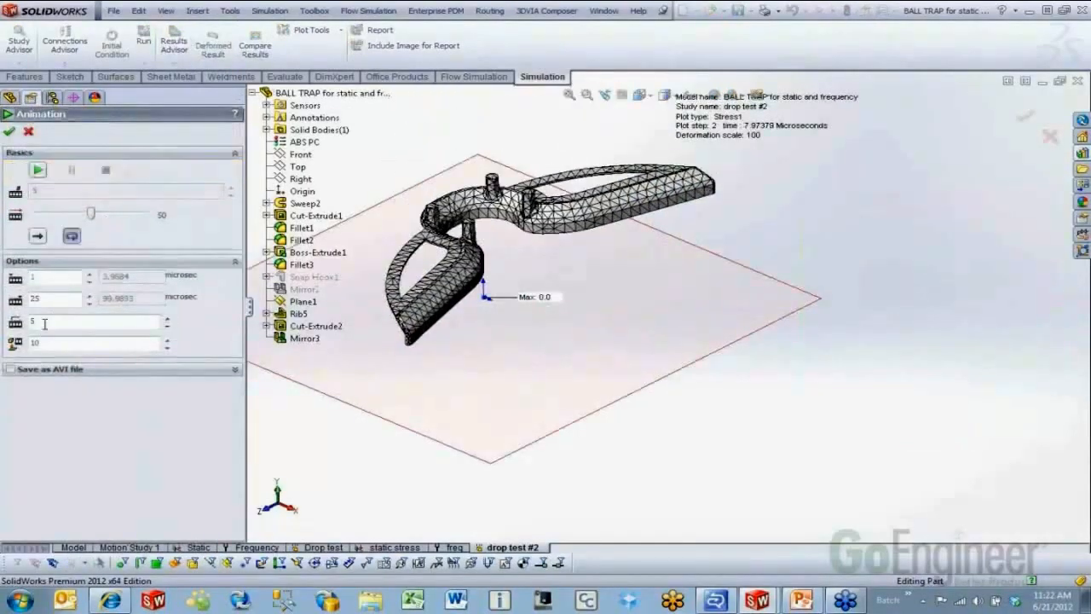
{"action": "double_click", "coordinate": [44, 322]}
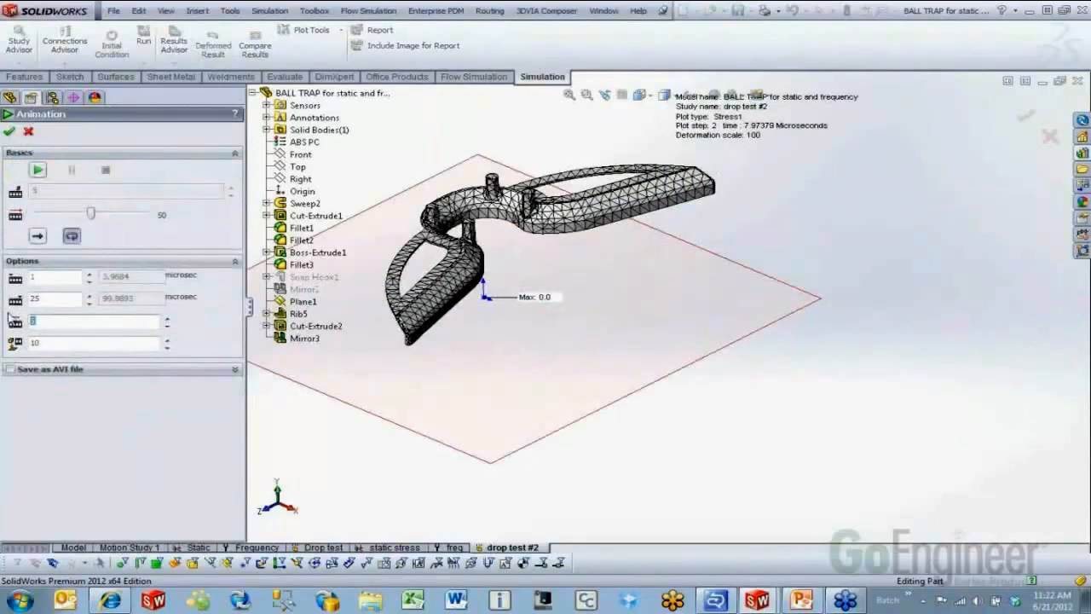
{"action": "type", "text": "1"}
{"action": "left_click_drag", "start_coordinate": [91, 213], "coordinate": [22, 211]}
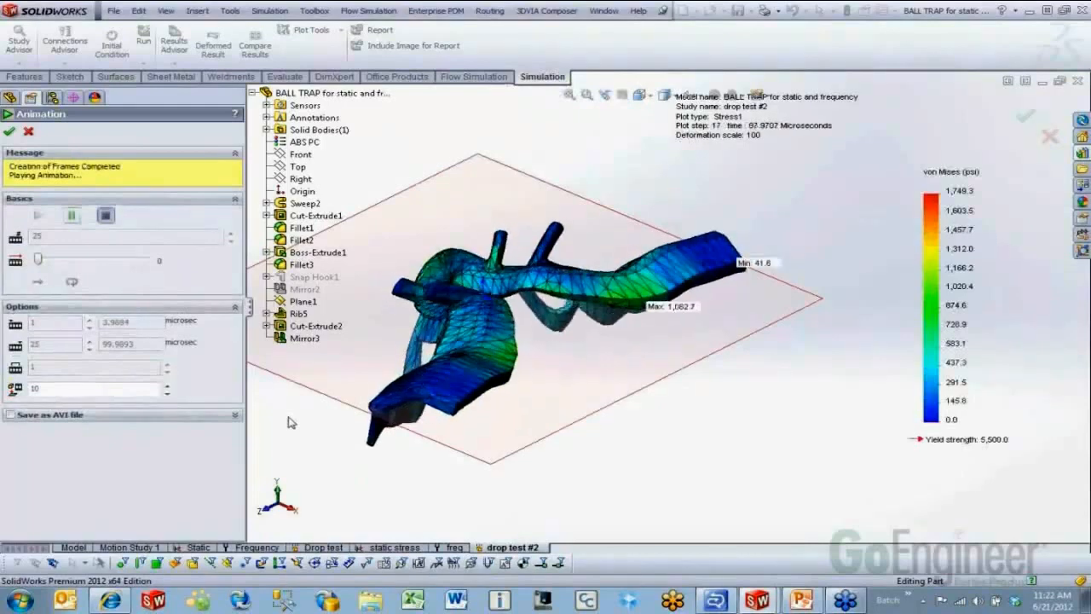
{"action": "left_click", "coordinate": [27, 133]}
Set the Stress1 plot's user-defined deformation scale factor to 10
{"action": "right_click", "coordinate": [60, 353]}
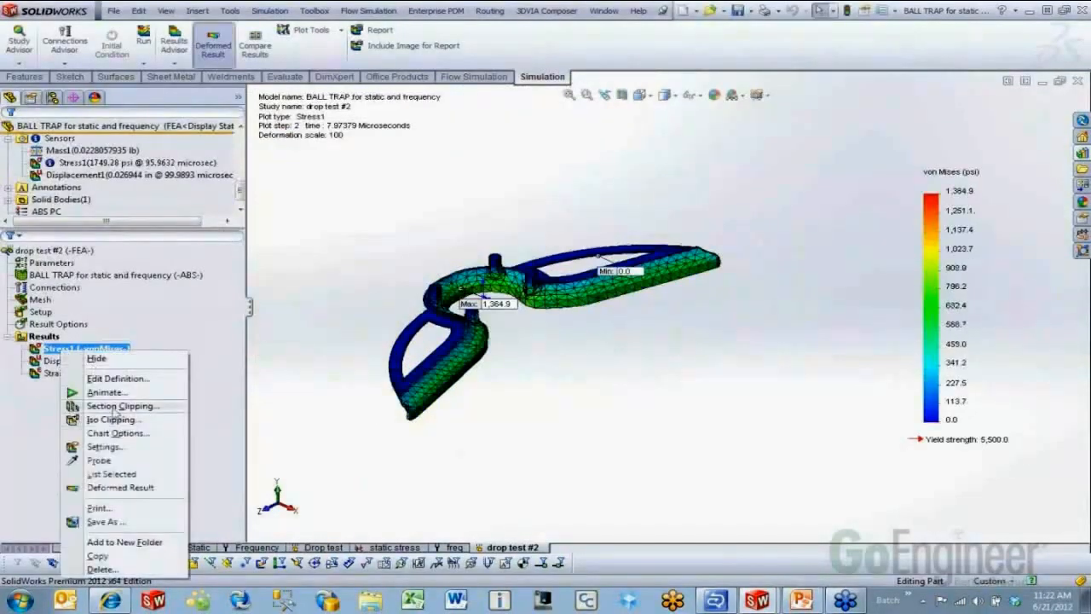
{"action": "left_click", "coordinate": [92, 376]}
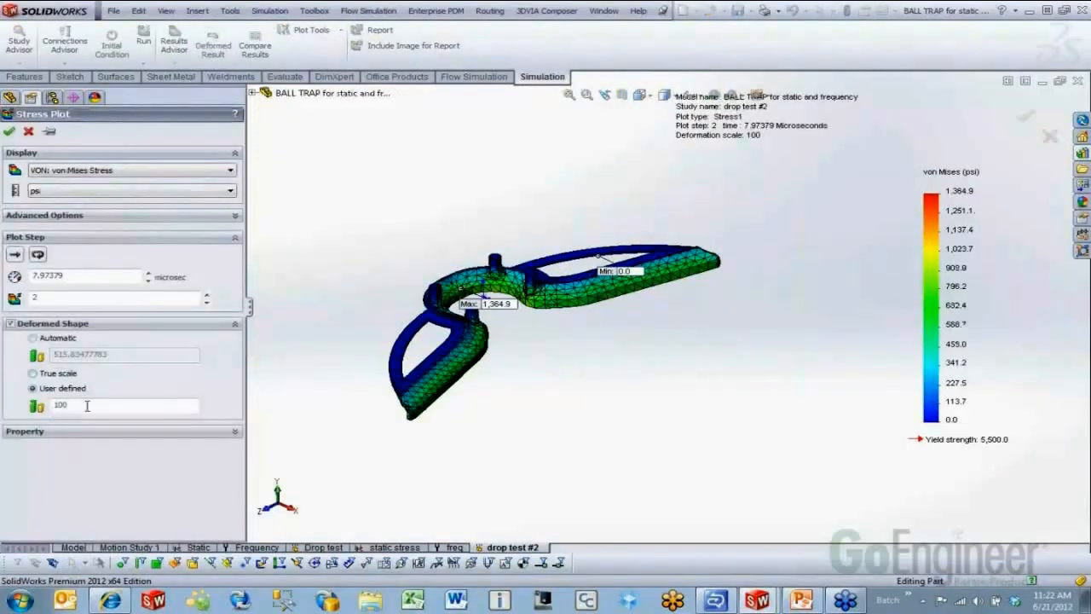
{"action": "double_click", "coordinate": [60, 405]}
{"action": "type", "text": "10"}
{"action": "left_click", "coordinate": [10, 132]}
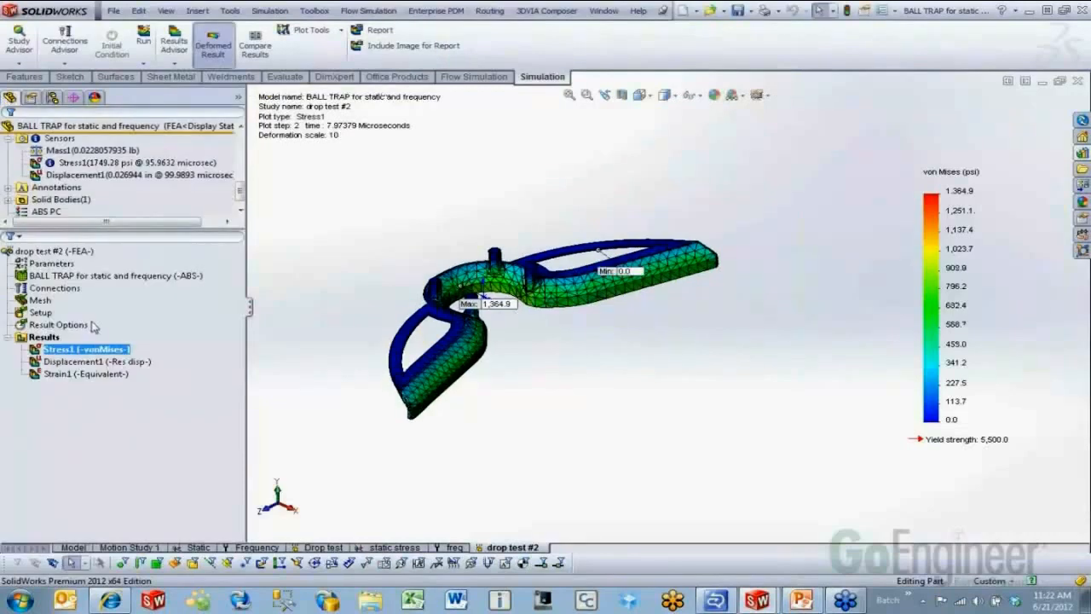
Replay the Stress1 animation at the reduced deformation scale with a plot step increment of 1, and close it after viewing
{"action": "right_click", "coordinate": [84, 348]}
{"action": "left_click", "coordinate": [128, 387]}
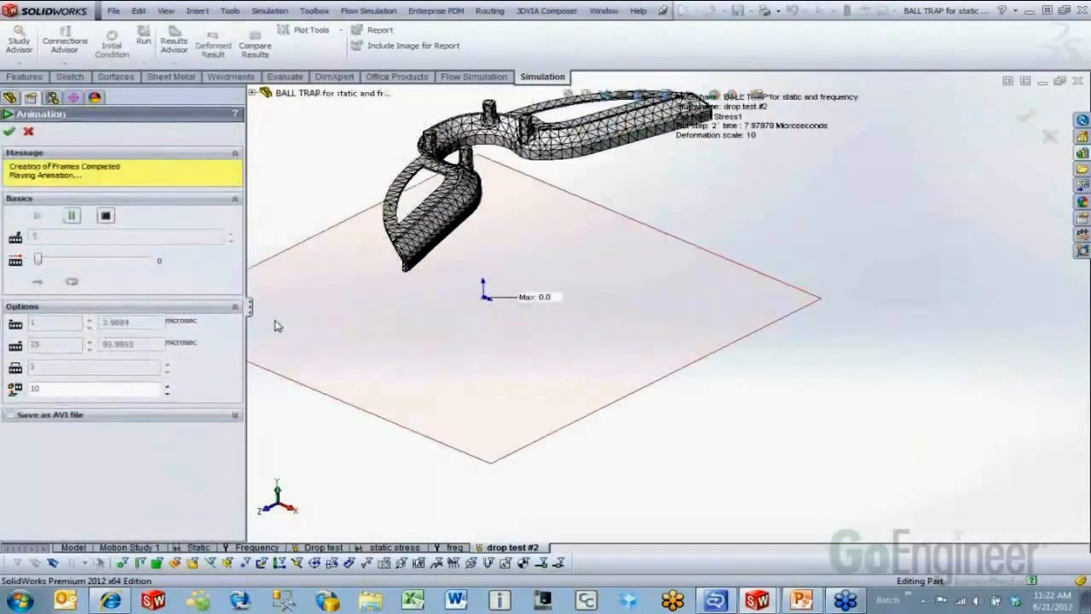
{"action": "left_click", "coordinate": [107, 218]}
{"action": "left_click", "coordinate": [52, 324]}
{"action": "key", "text": "BackSpace"}
{"action": "type", "text": "1"}
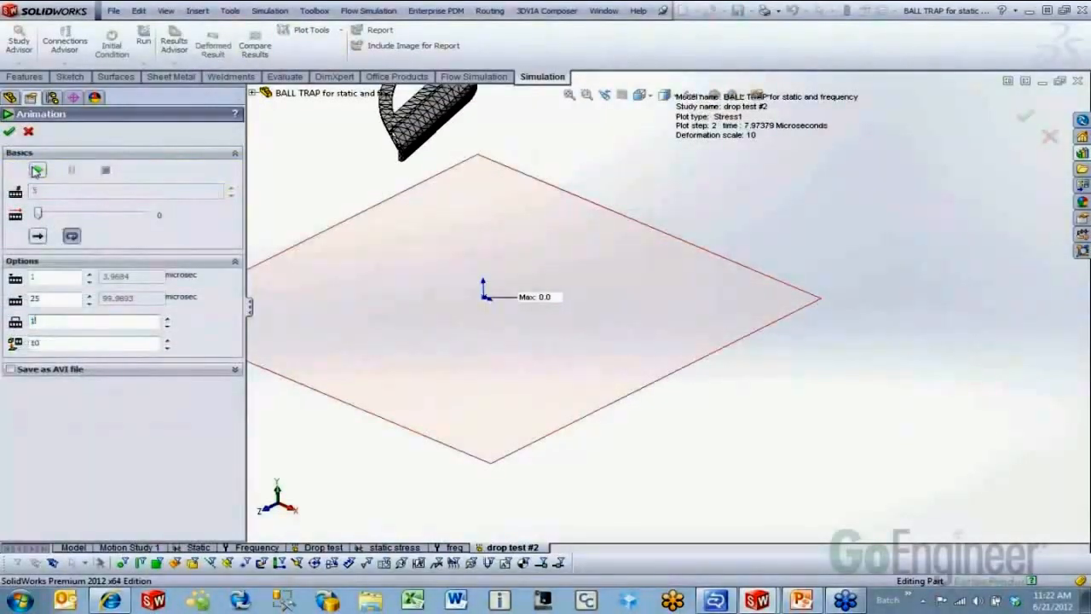
{"action": "left_click", "coordinate": [38, 171]}
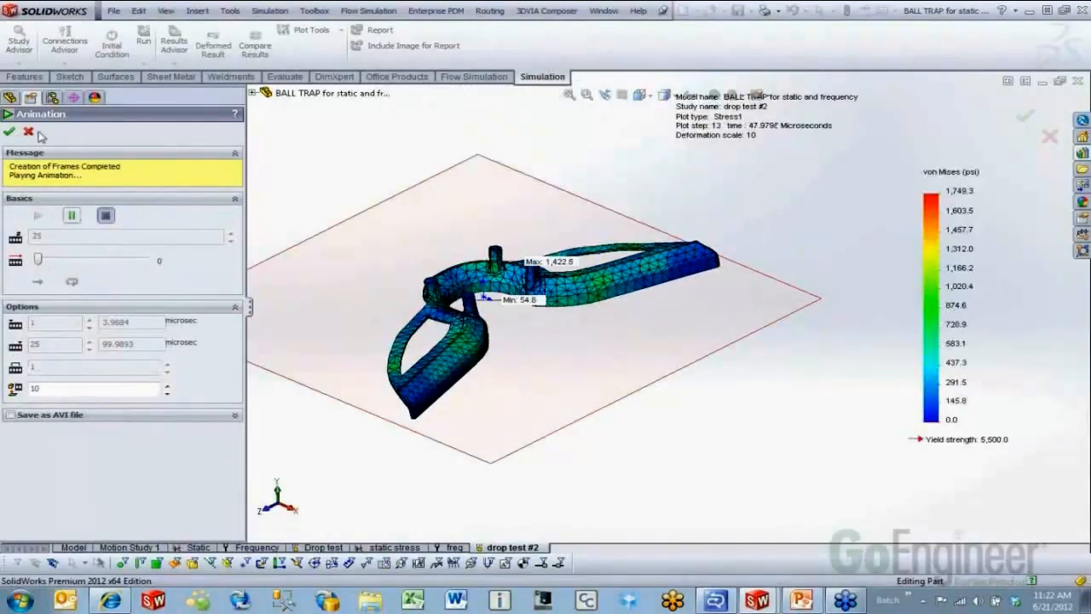
{"action": "left_click", "coordinate": [10, 132]}
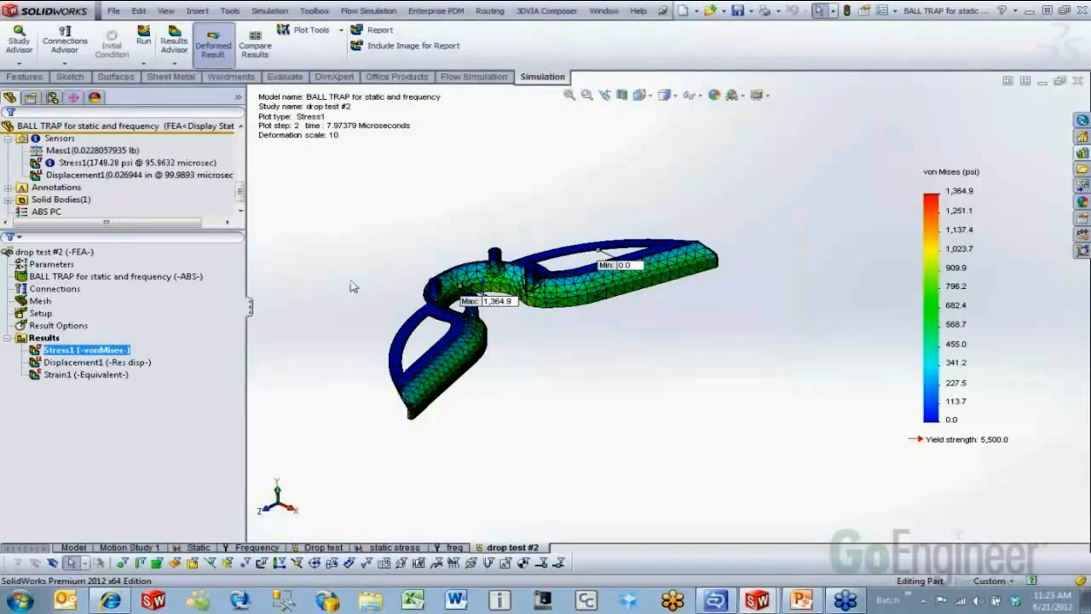
Switch to the BALL TRAP for optimization part and open its Design Study 1
{"action": "left_click", "coordinate": [601, 22]}
{"action": "left_click", "coordinate": [657, 163]}
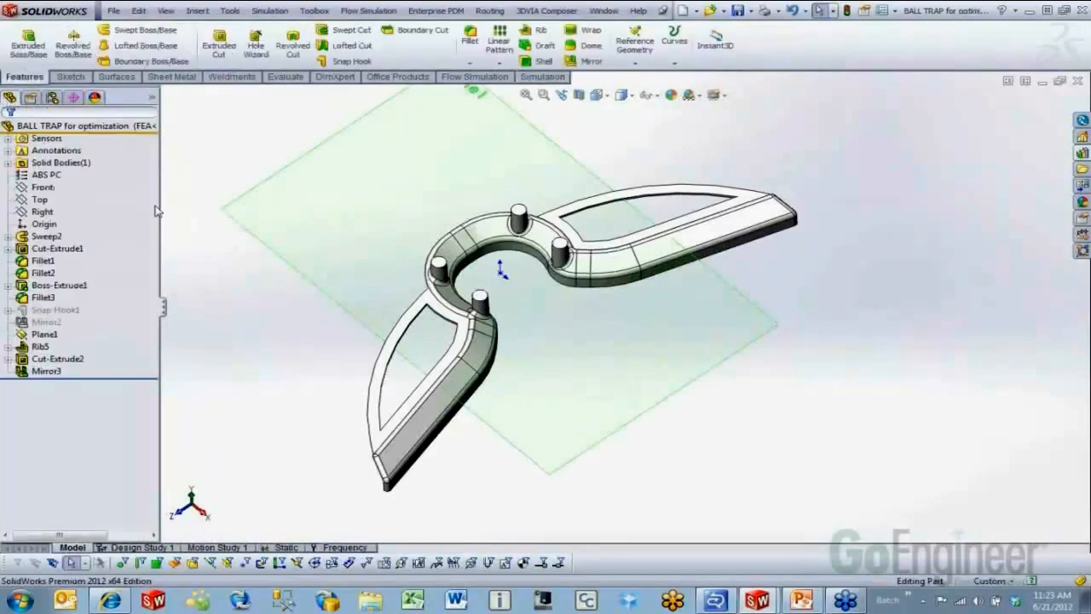
{"action": "middle_click_drag", "start_coordinate": [298, 431], "coordinate": [347, 399]}
{"action": "scroll", "coordinate": [347, 400], "scroll_direction": "up", "scroll_amount": 1}
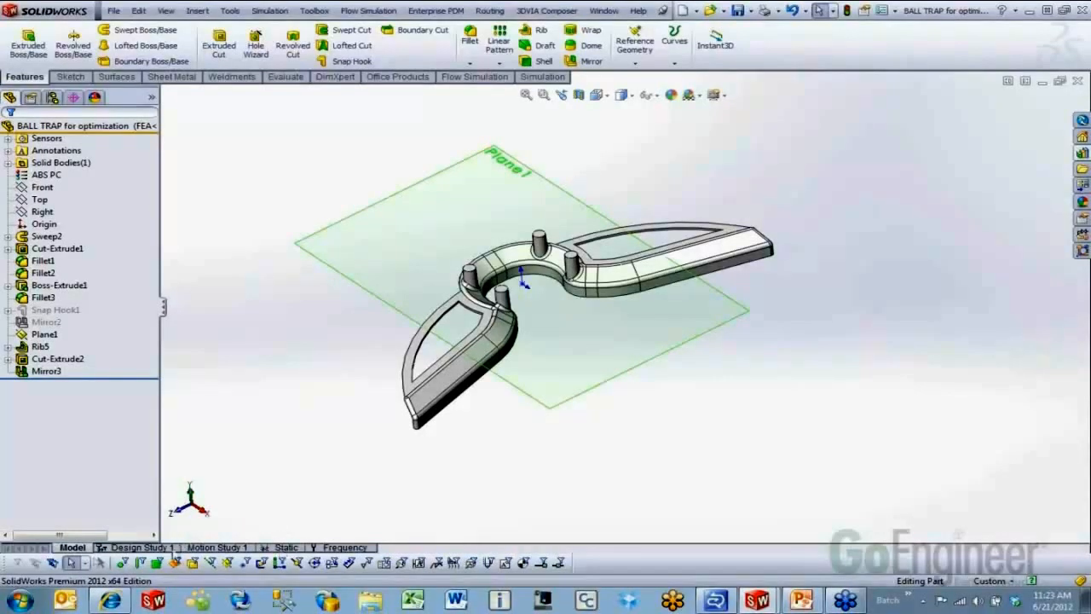
{"action": "left_click", "coordinate": [168, 548]}
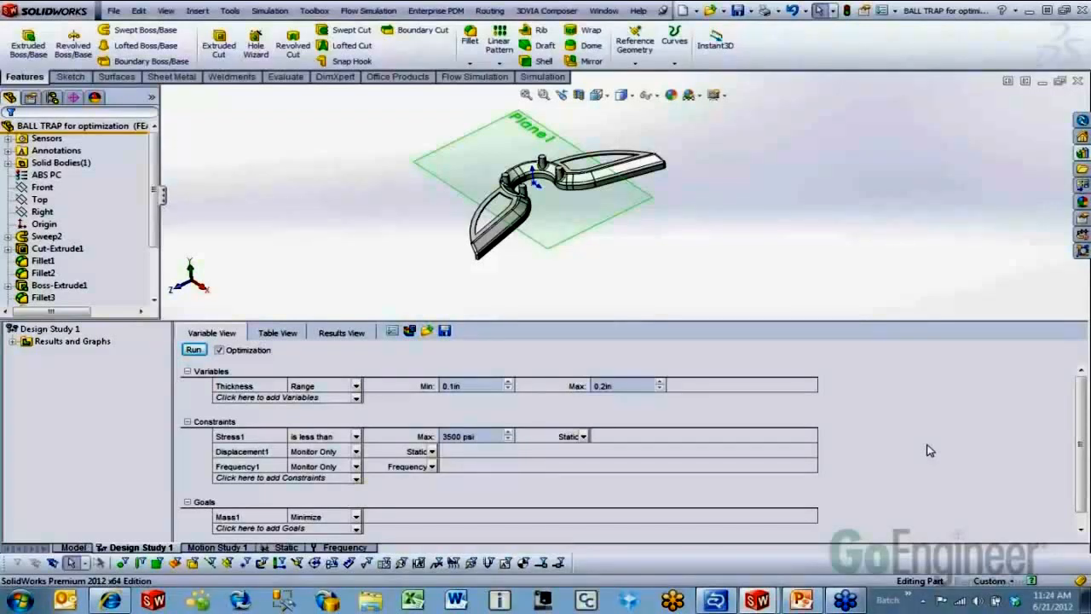
Examine the ball trap's arm up close and the minimum and maximum of the Thickness variable's range
{"action": "scroll", "coordinate": [641, 168], "scroll_direction": "down", "scroll_amount": 2}
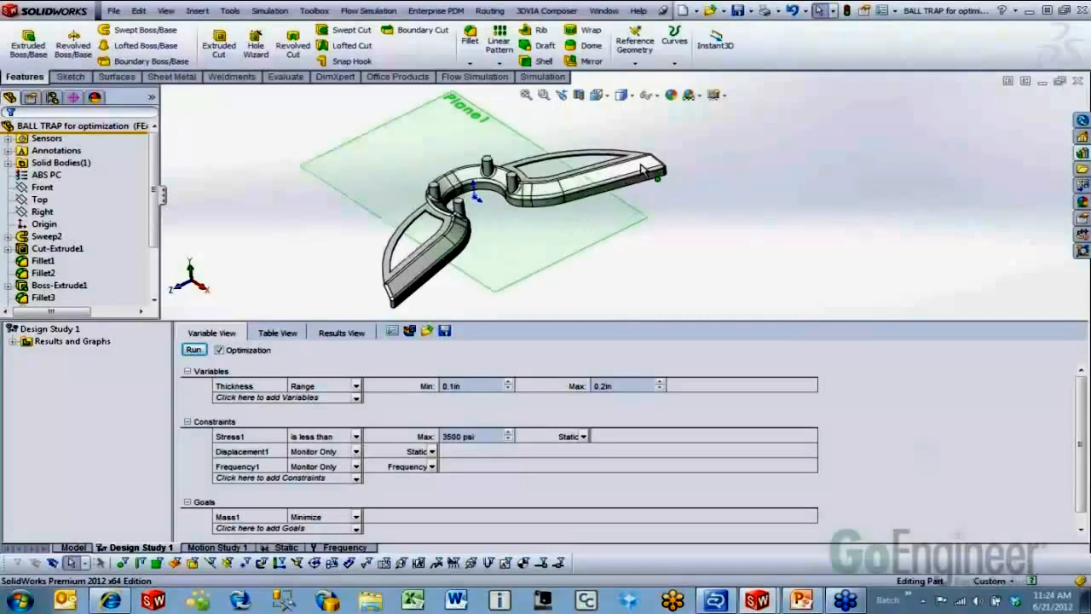
{"action": "scroll", "coordinate": [612, 167], "scroll_direction": "down", "scroll_amount": 5}
{"action": "scroll", "coordinate": [583, 170], "scroll_direction": "up", "scroll_amount": 3}
{"action": "scroll", "coordinate": [595, 181], "scroll_direction": "down", "scroll_amount": 3}
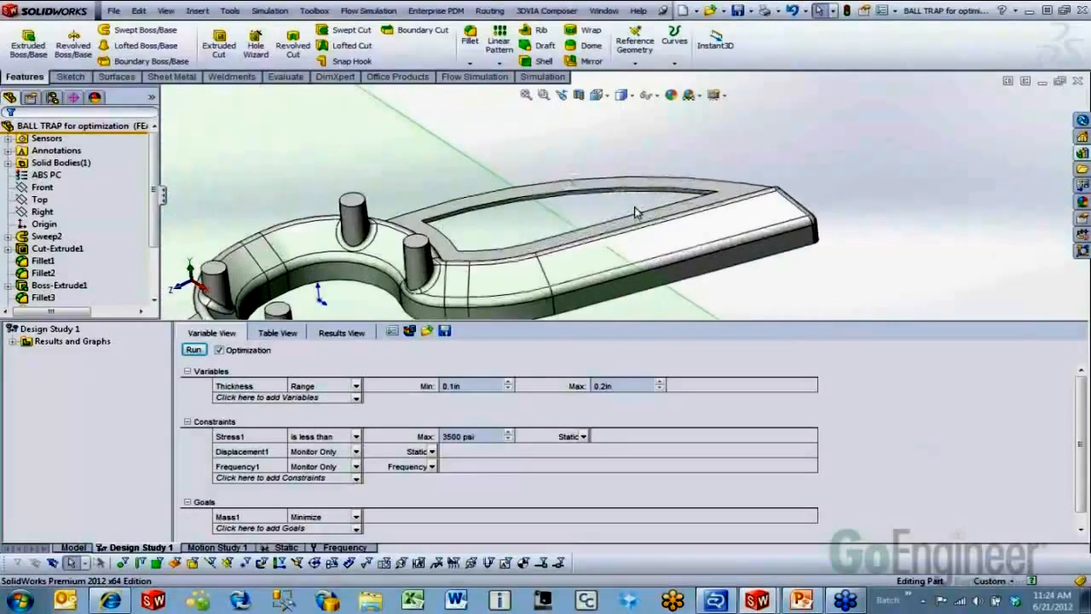
{"action": "scroll", "coordinate": [635, 212], "scroll_direction": "up", "scroll_amount": 2}
{"action": "scroll", "coordinate": [623, 195], "scroll_direction": "up", "scroll_amount": 2}
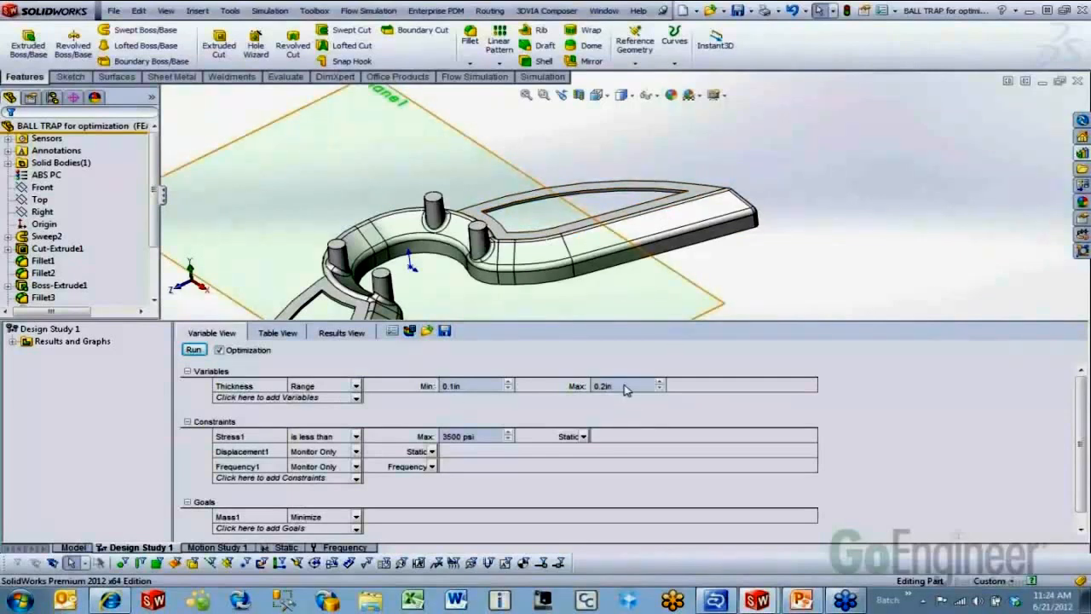
{"action": "double_click", "coordinate": [468, 389]}
Constrain Stress1 to be less than a maximum of 3500 psi
{"action": "left_click", "coordinate": [236, 438]}
{"action": "left_click", "coordinate": [324, 439]}
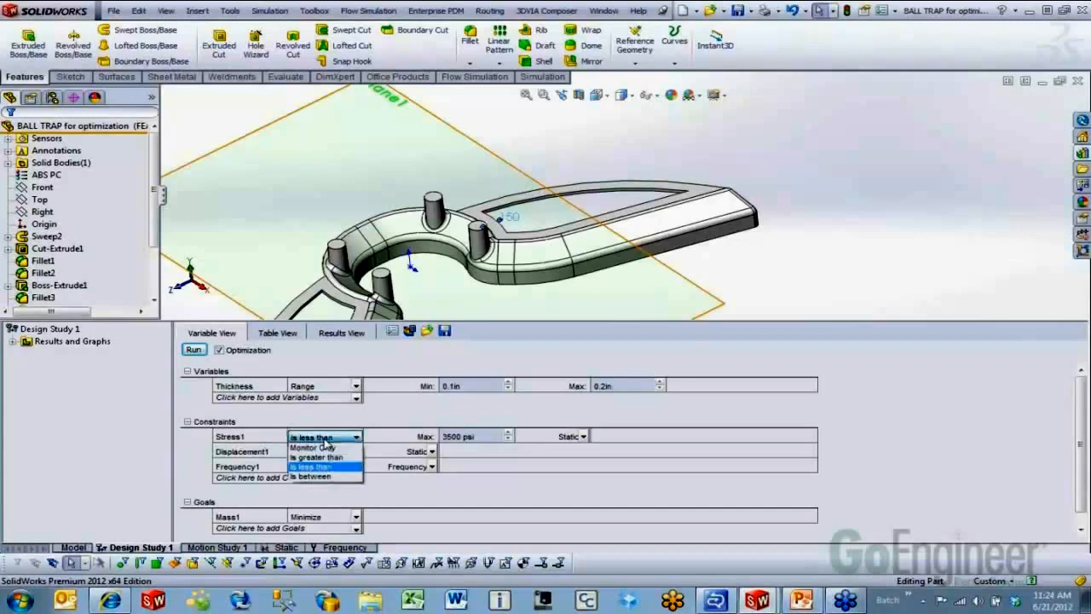
{"action": "left_click", "coordinate": [324, 467]}
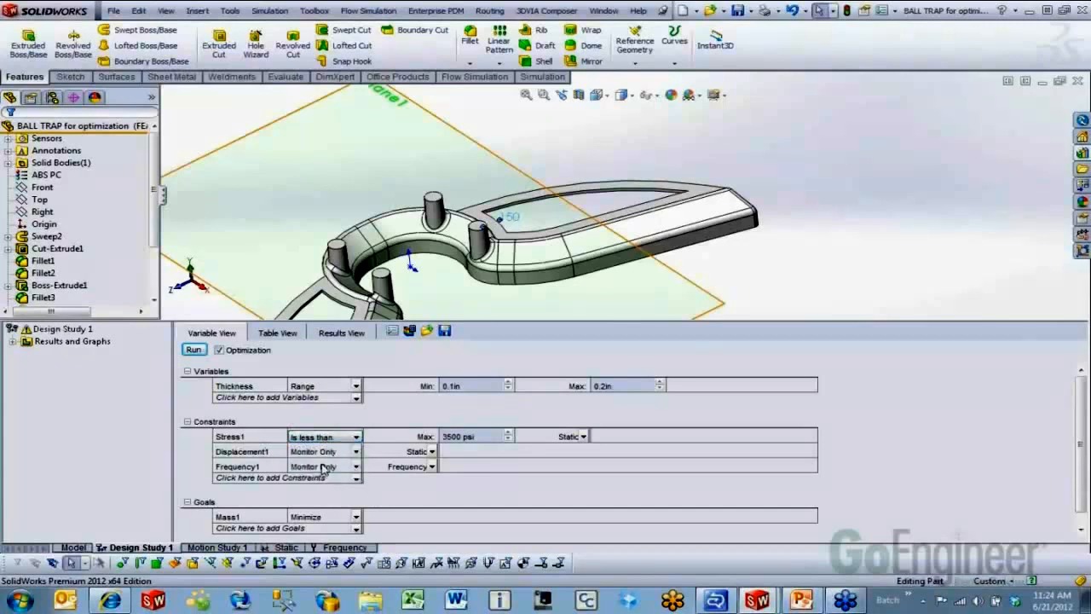
{"action": "left_click", "coordinate": [486, 436]}
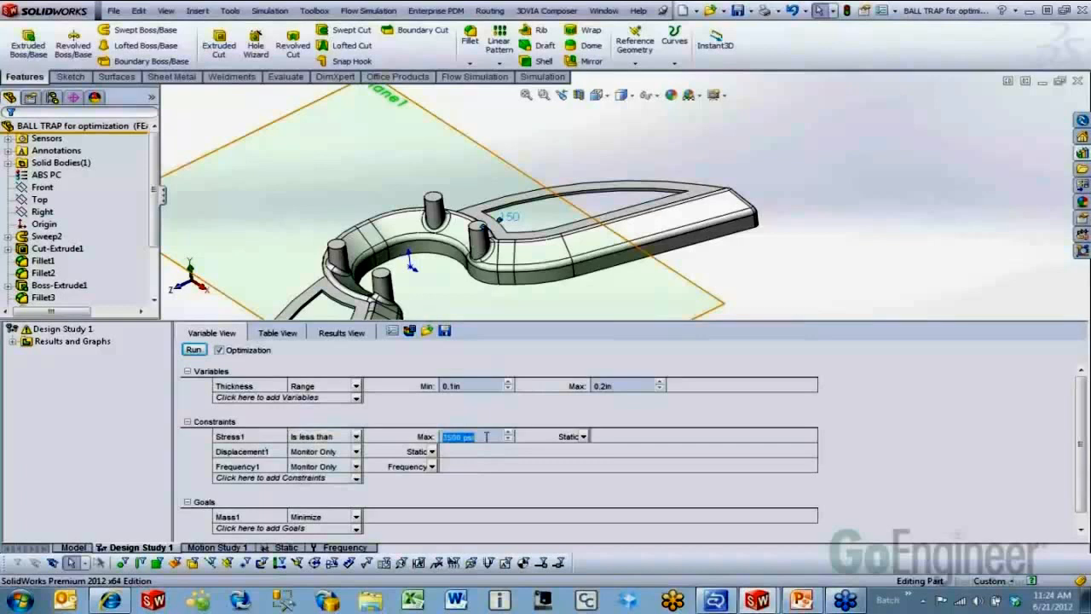
{"action": "left_click", "coordinate": [495, 482]}
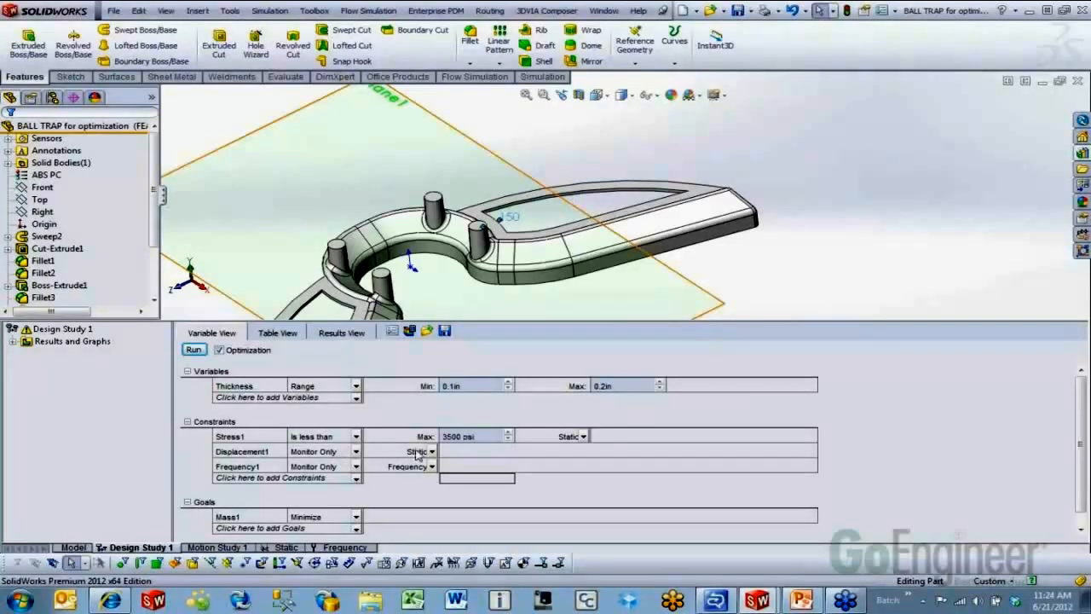
Check the Frequency1 constraint and set the Mass1 goal to Minimize
{"action": "left_click", "coordinate": [252, 467]}
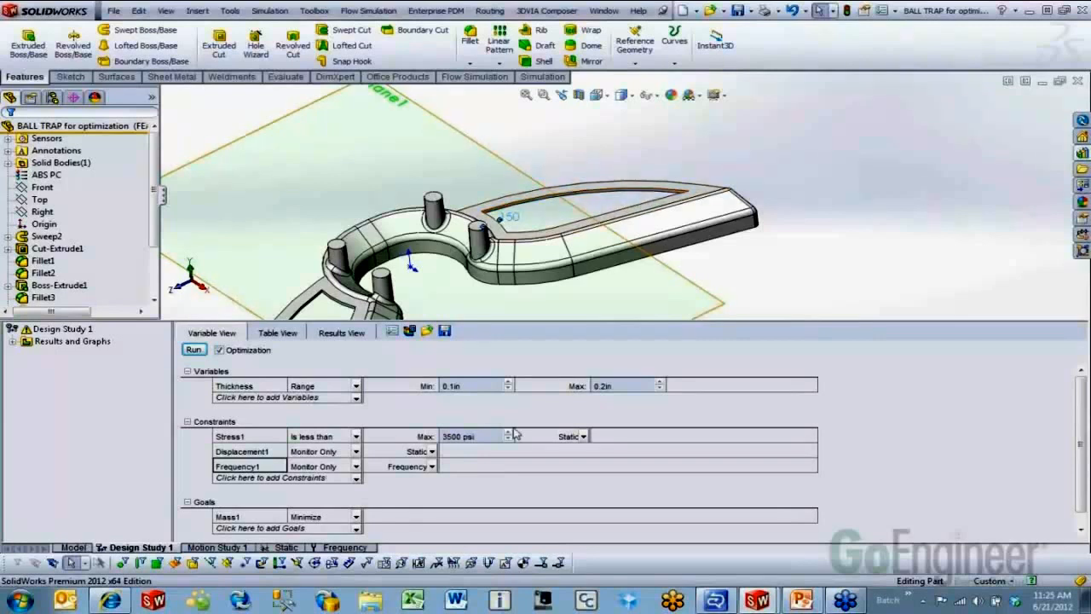
{"action": "left_click", "coordinate": [449, 486]}
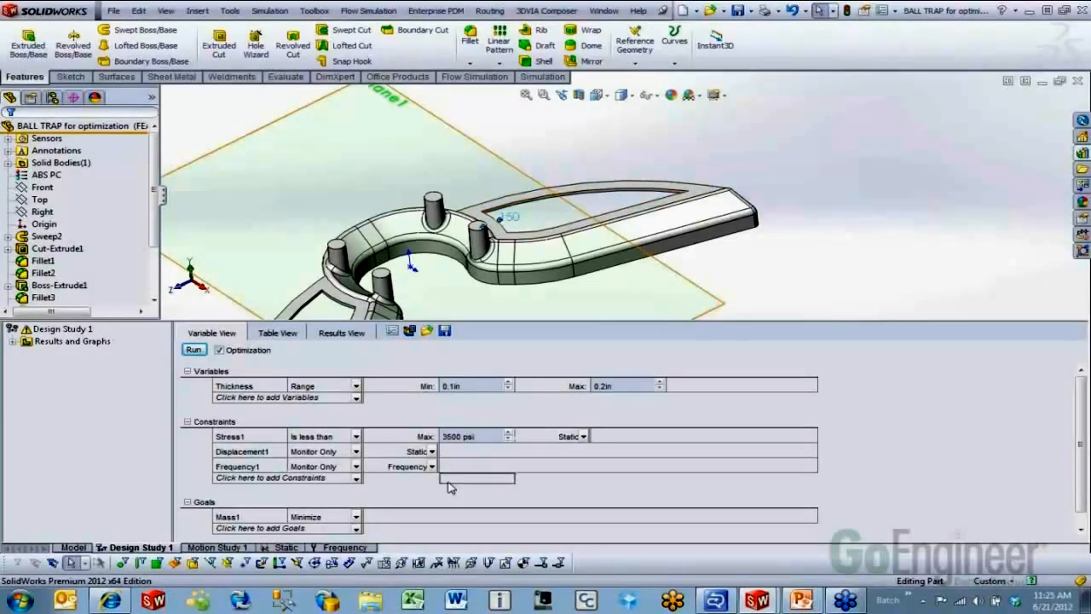
{"action": "scroll", "coordinate": [416, 507], "scroll_direction": "down", "scroll_amount": 1}
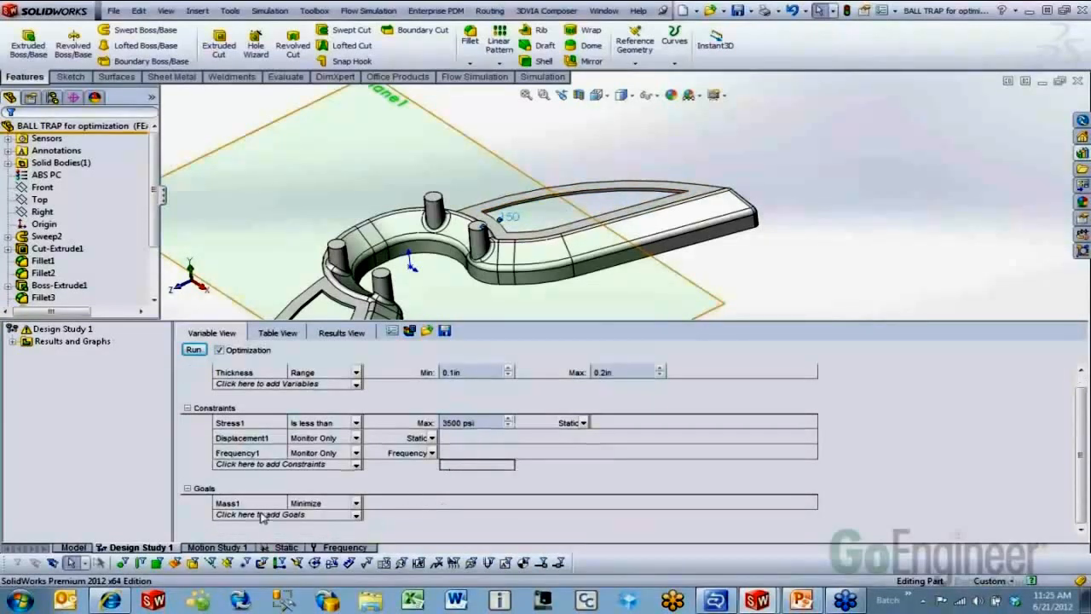
{"action": "left_click", "coordinate": [356, 503]}
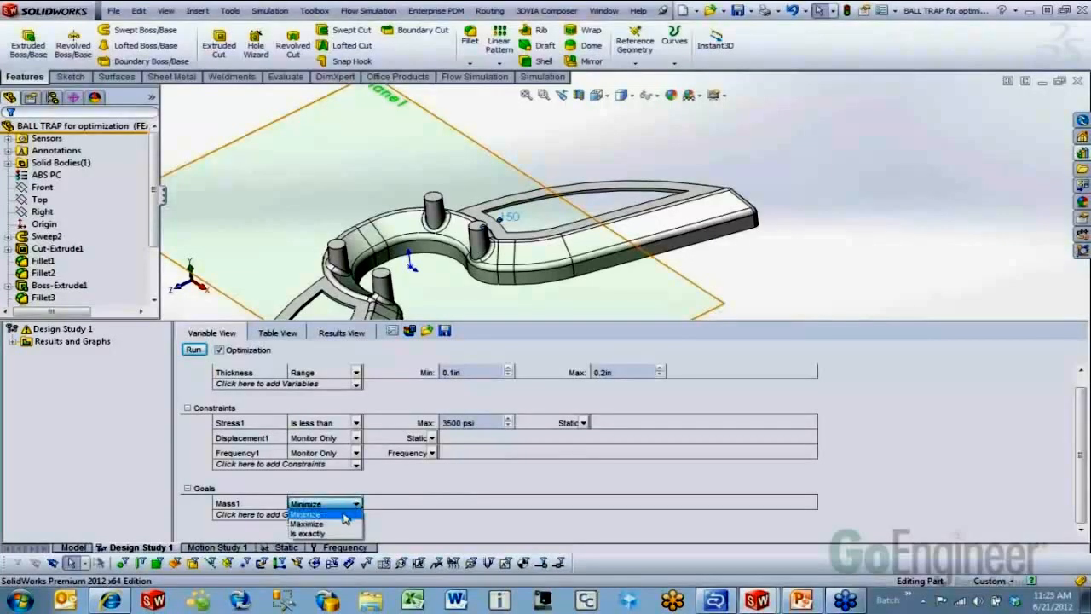
{"action": "left_click", "coordinate": [349, 513]}
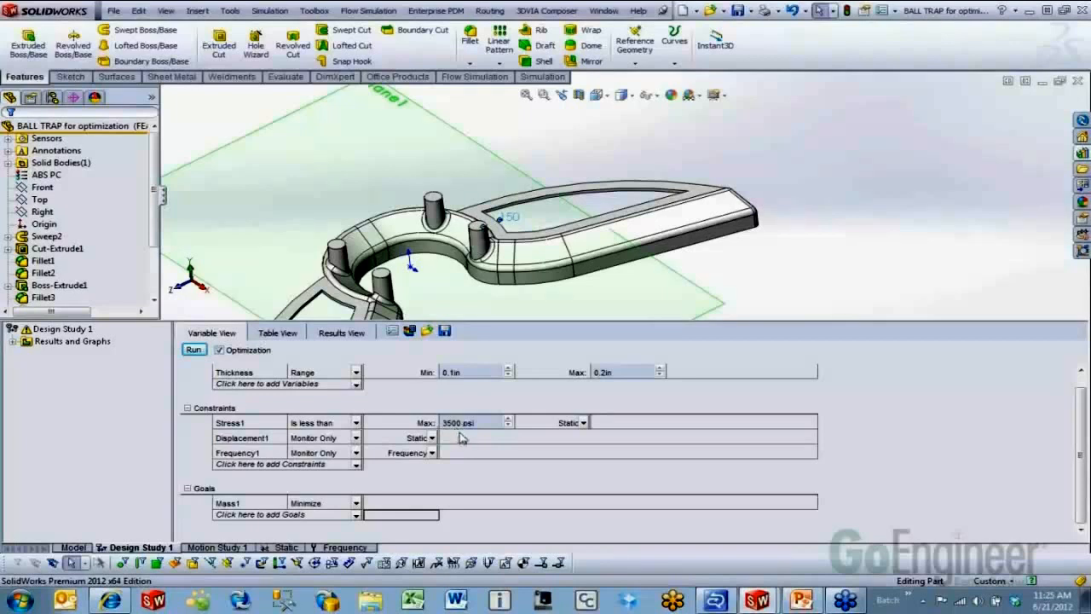
Open the design study's results table and select Iteration 2 and then Iteration 3 to compare their designs
{"action": "left_click", "coordinate": [332, 333]}
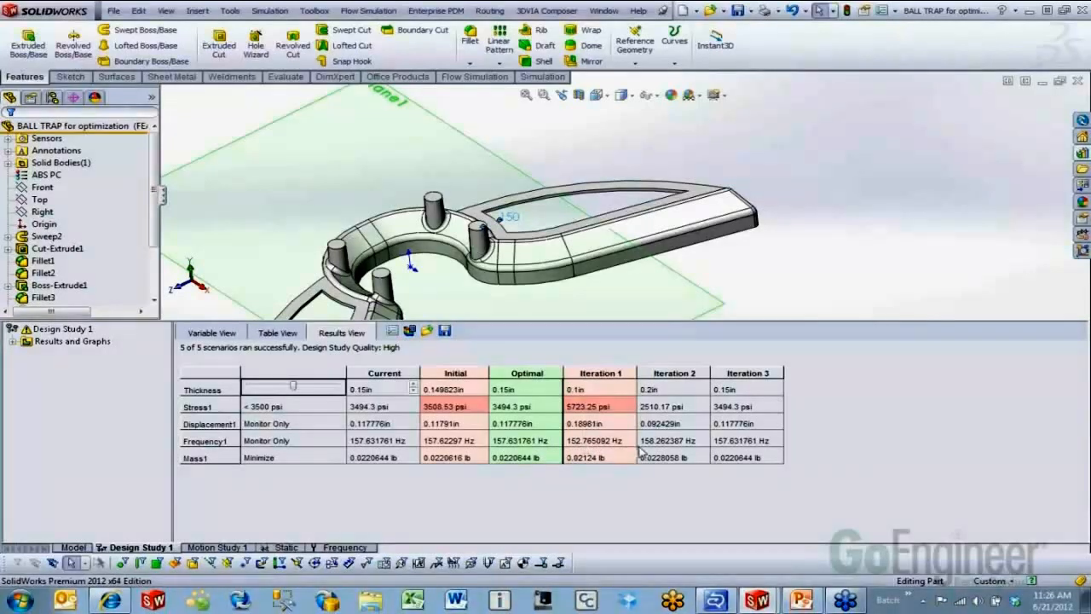
{"action": "left_click", "coordinate": [673, 373]}
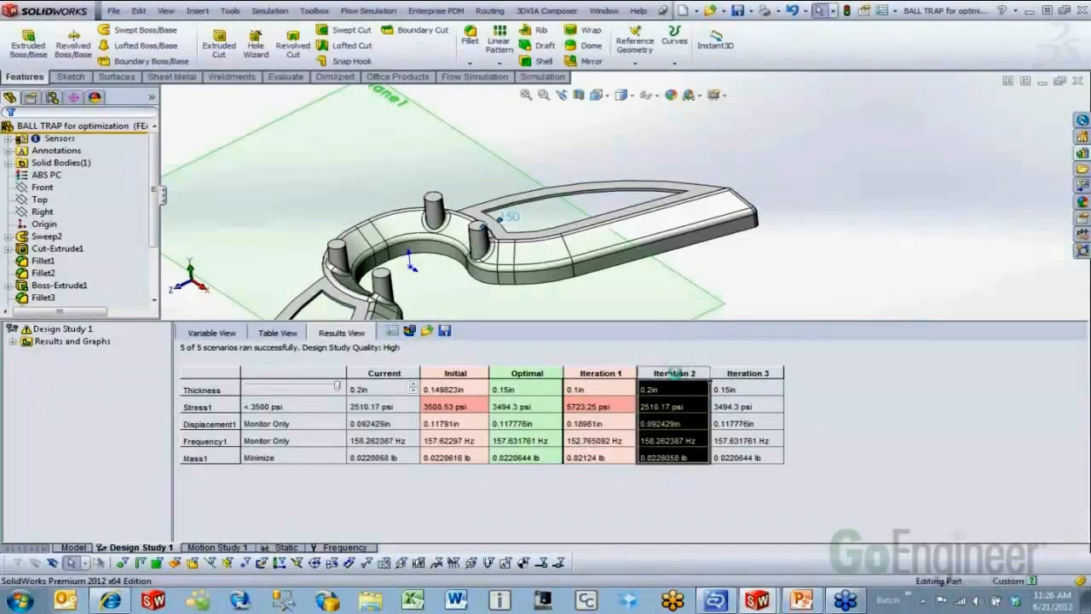
{"action": "left_click", "coordinate": [683, 413]}
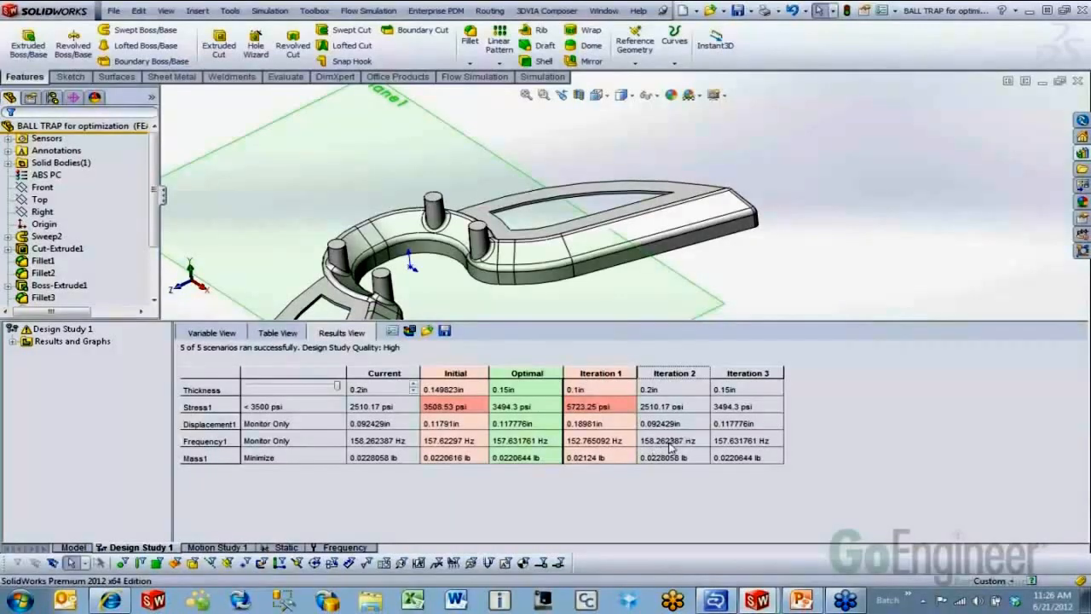
{"action": "left_click", "coordinate": [753, 372]}
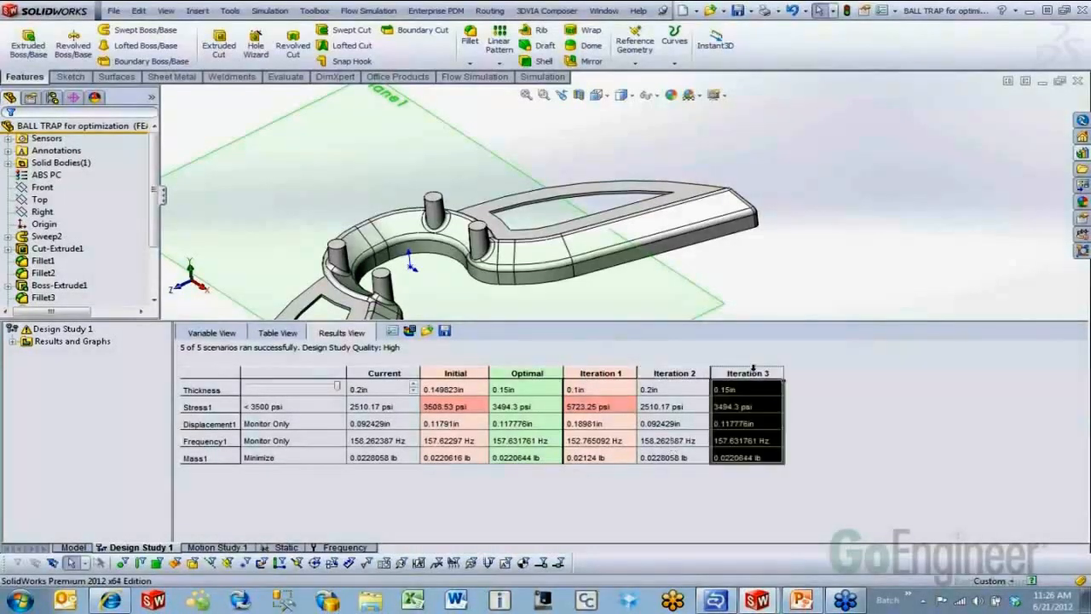
Switch the model from Iteration 3 to the Optimal design in the results table
{"action": "left_click", "coordinate": [759, 410]}
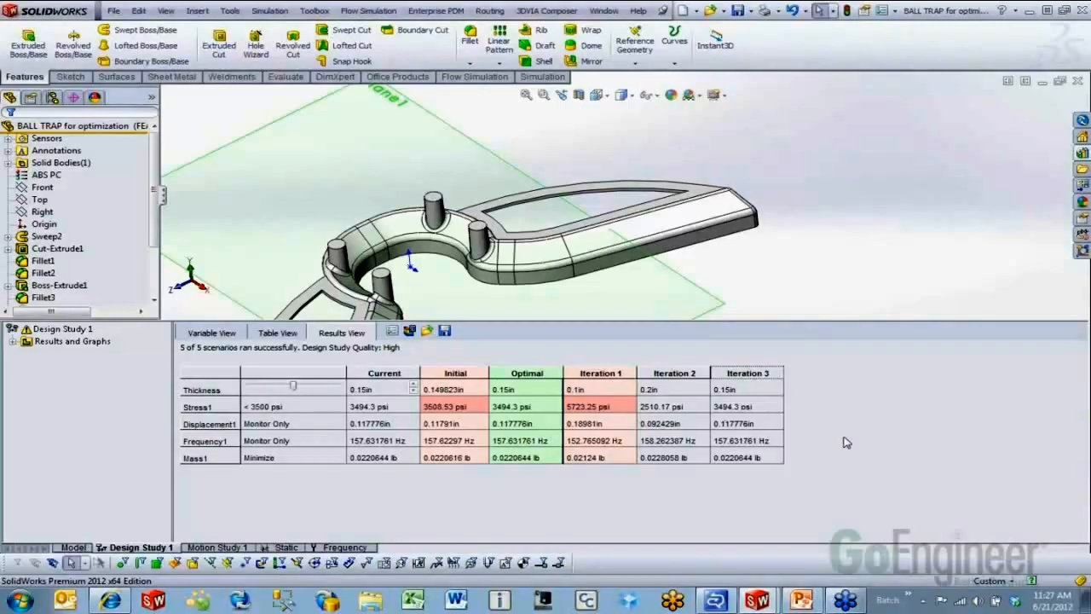
{"action": "left_click", "coordinate": [530, 373]}
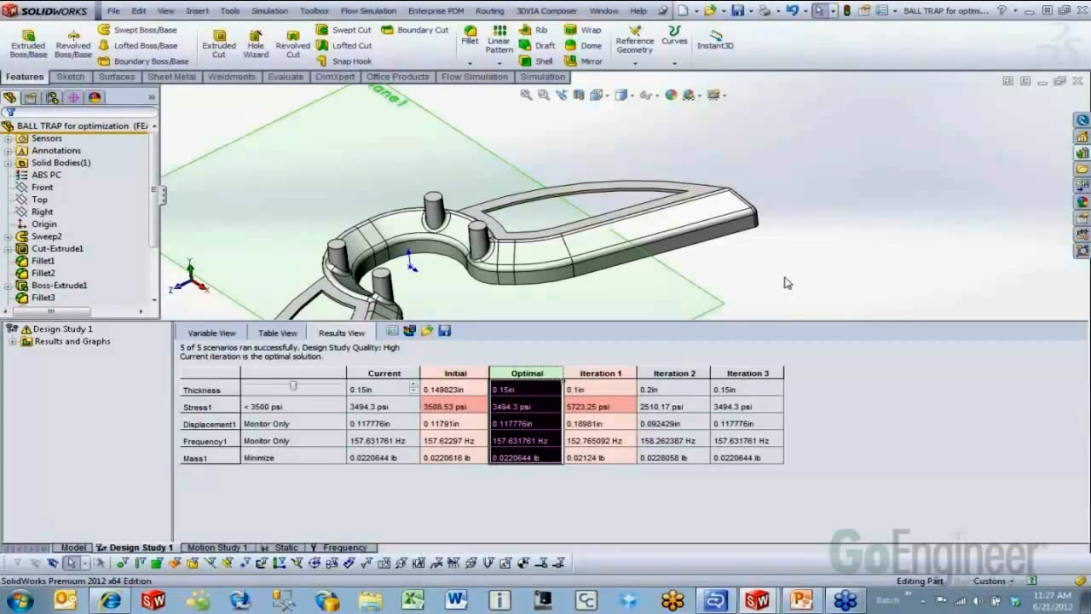
Return to the design study's variables and constrain Displacement1 to be less than a maximum of 0.125 in
{"action": "left_click", "coordinate": [211, 334]}
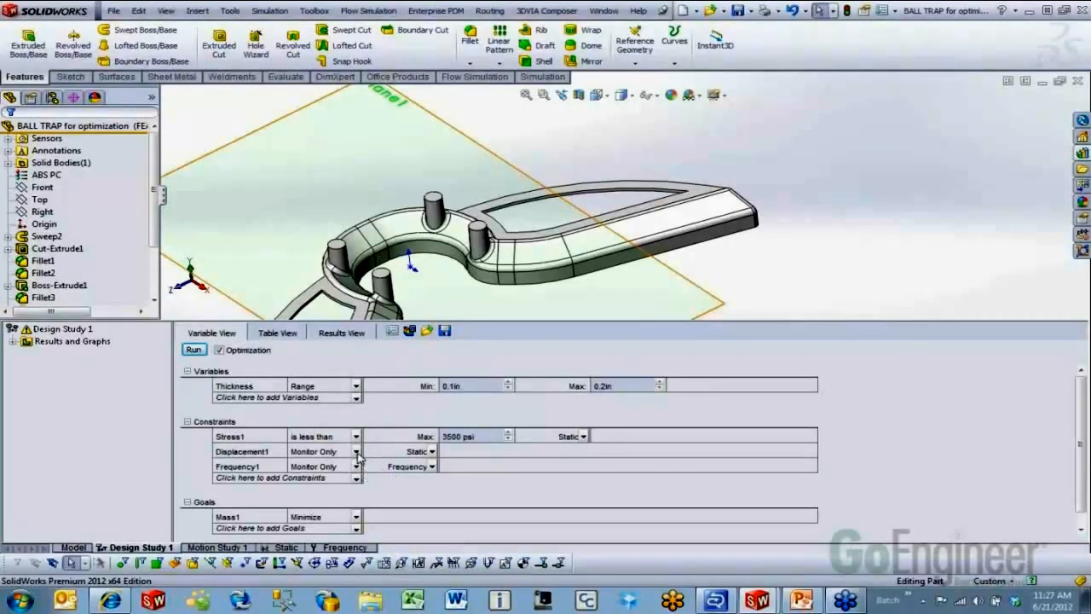
{"action": "left_click", "coordinate": [356, 452]}
{"action": "left_click", "coordinate": [358, 482]}
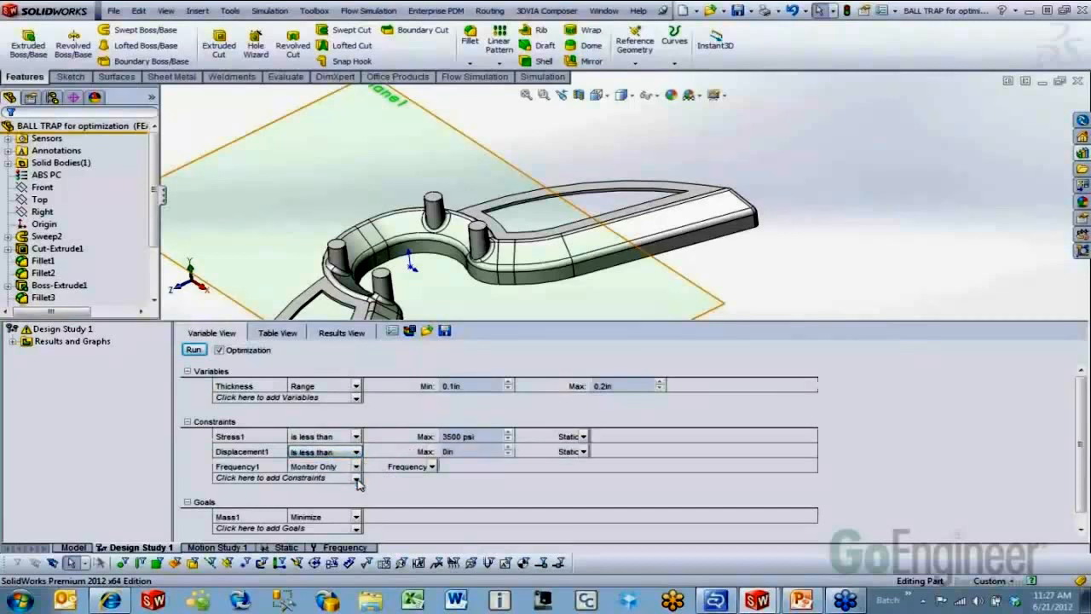
{"action": "double_click", "coordinate": [483, 451]}
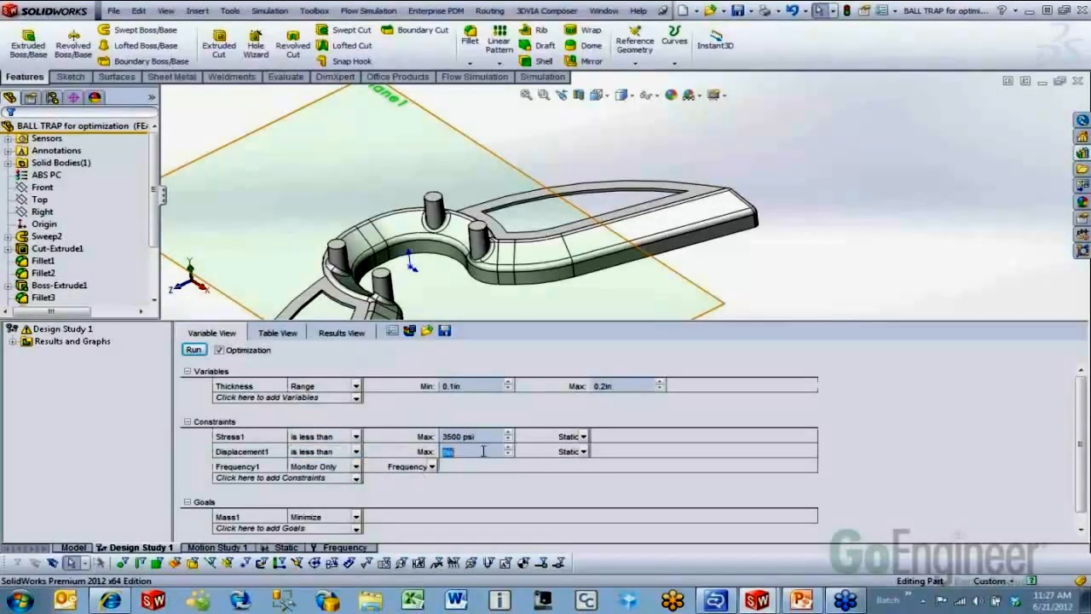
{"action": "type", "text": ".125"}
{"action": "key", "text": "Return"}
{"action": "left_click", "coordinate": [356, 467]}
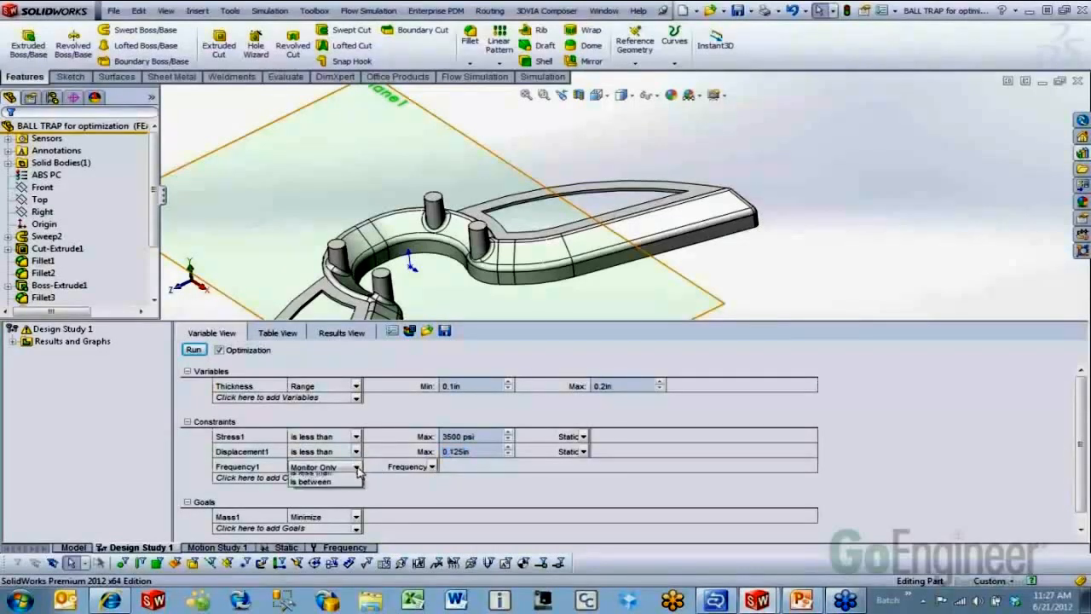
{"action": "left_click", "coordinate": [319, 483]}
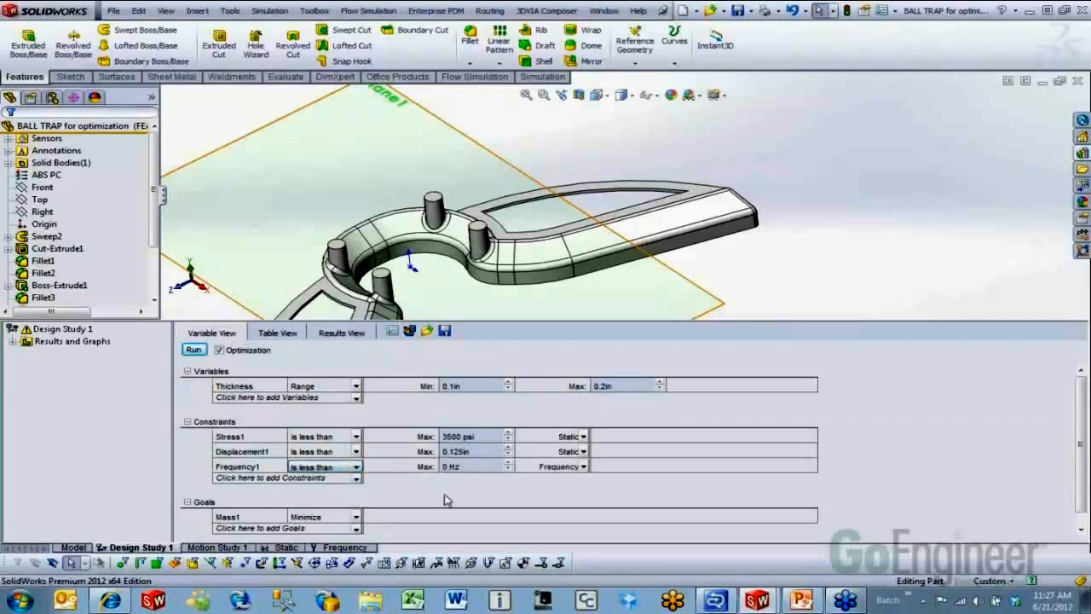
{"action": "left_click", "coordinate": [484, 467]}
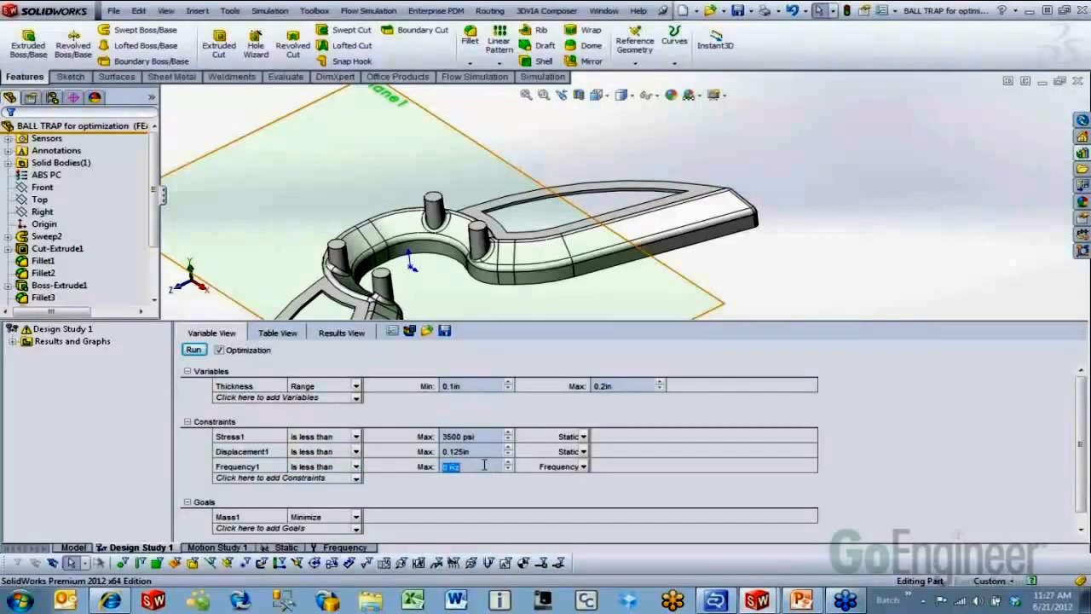
Constrain Frequency1 to be greater than a minimum of 155 Hz
{"action": "left_click", "coordinate": [357, 467]}
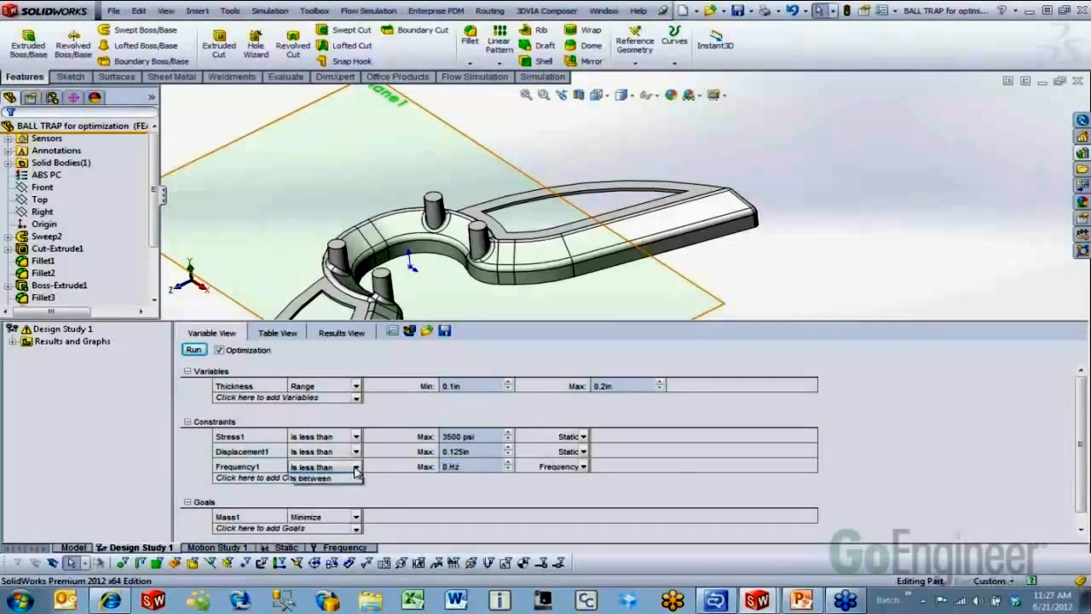
{"action": "left_click", "coordinate": [341, 486]}
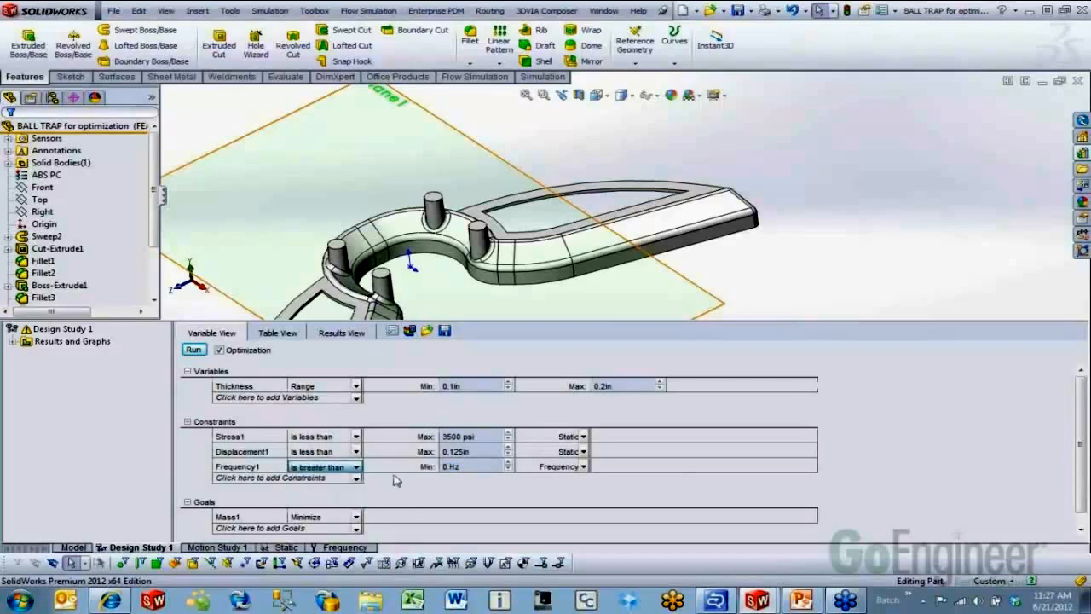
{"action": "left_click", "coordinate": [478, 468]}
{"action": "type", "text": "155"}
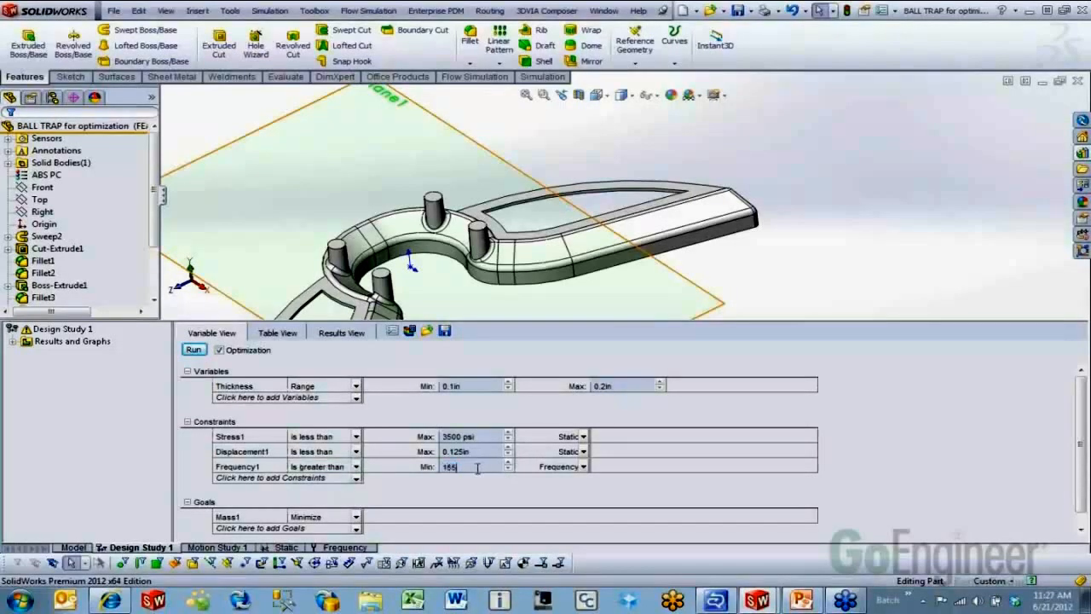
{"action": "left_click", "coordinate": [469, 483]}
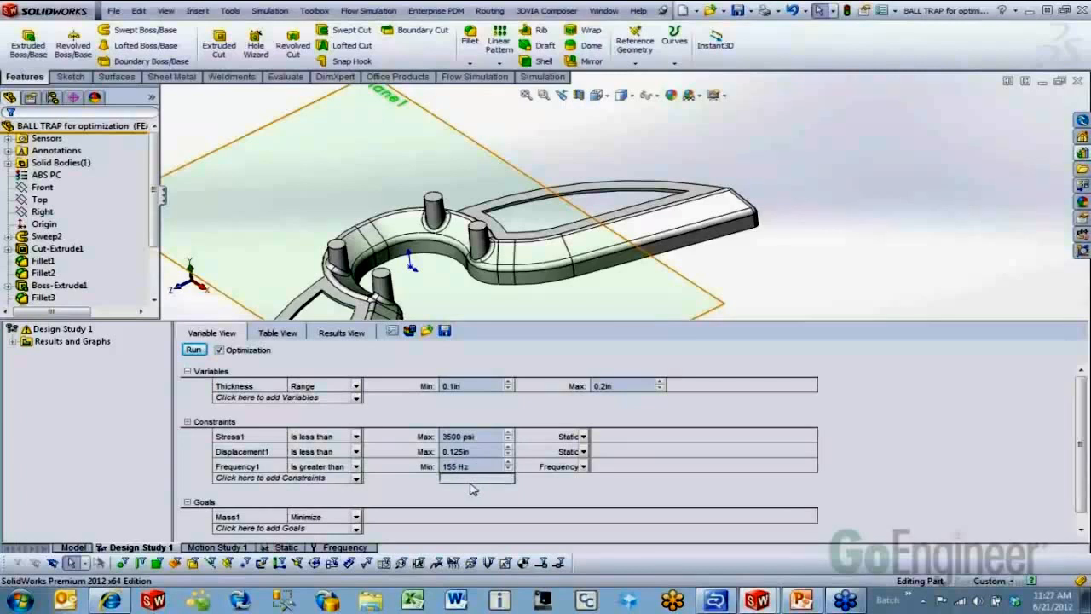
Run the optimization with the updated constraints and select the Optimal design in the results table
{"action": "left_click", "coordinate": [194, 350]}
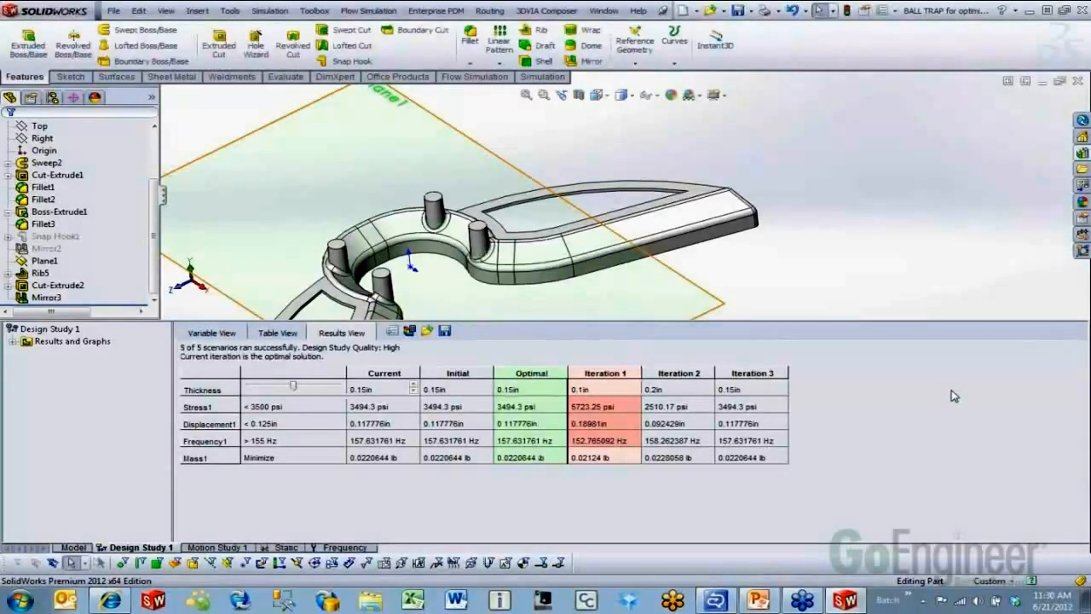
{"action": "left_click", "coordinate": [545, 372]}
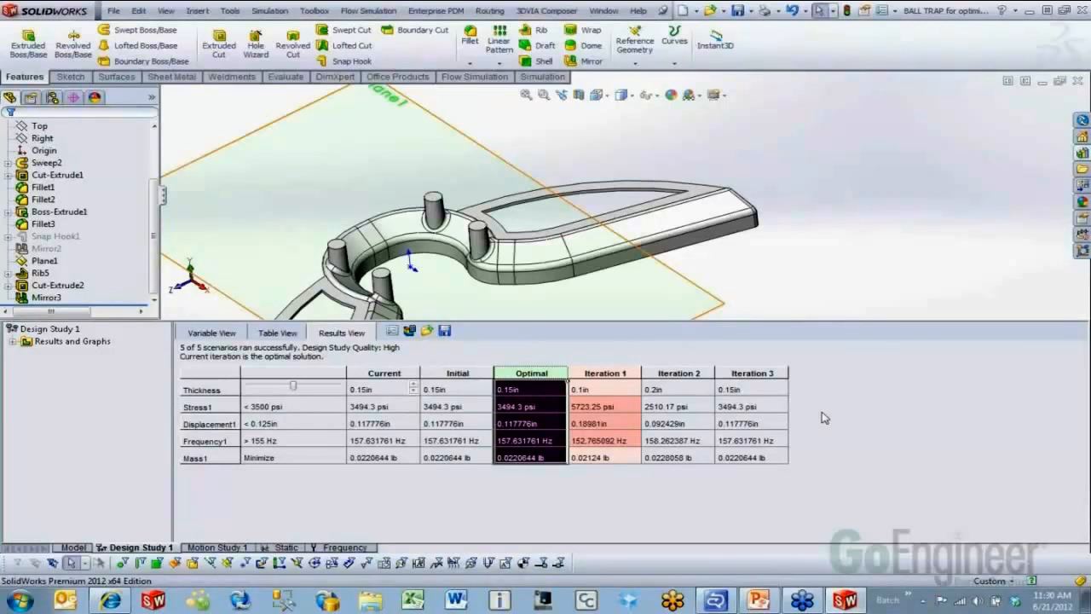
{"action": "left_click", "coordinate": [817, 294]}
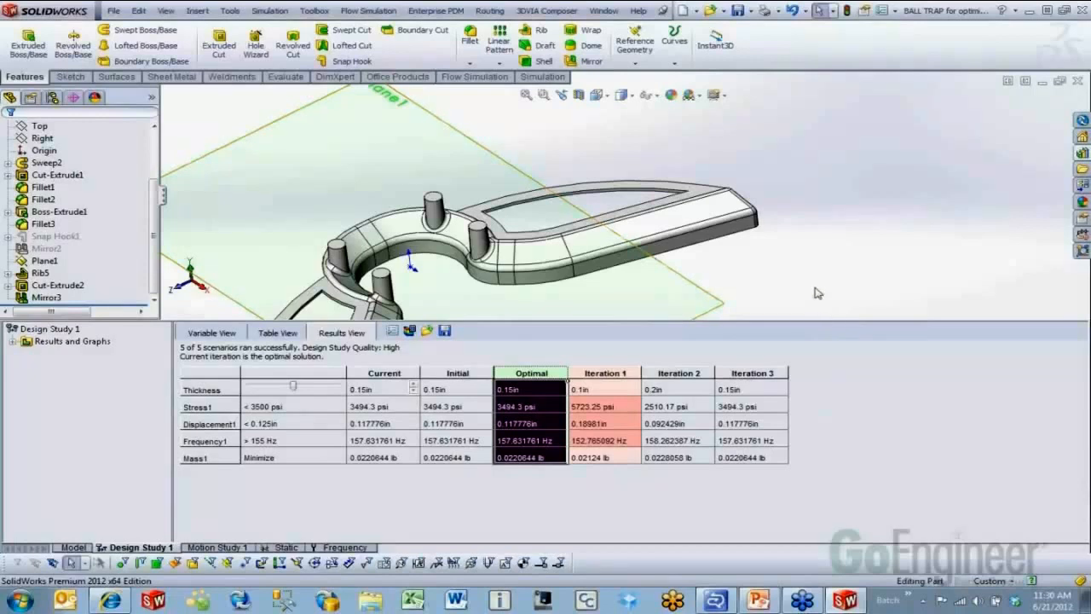